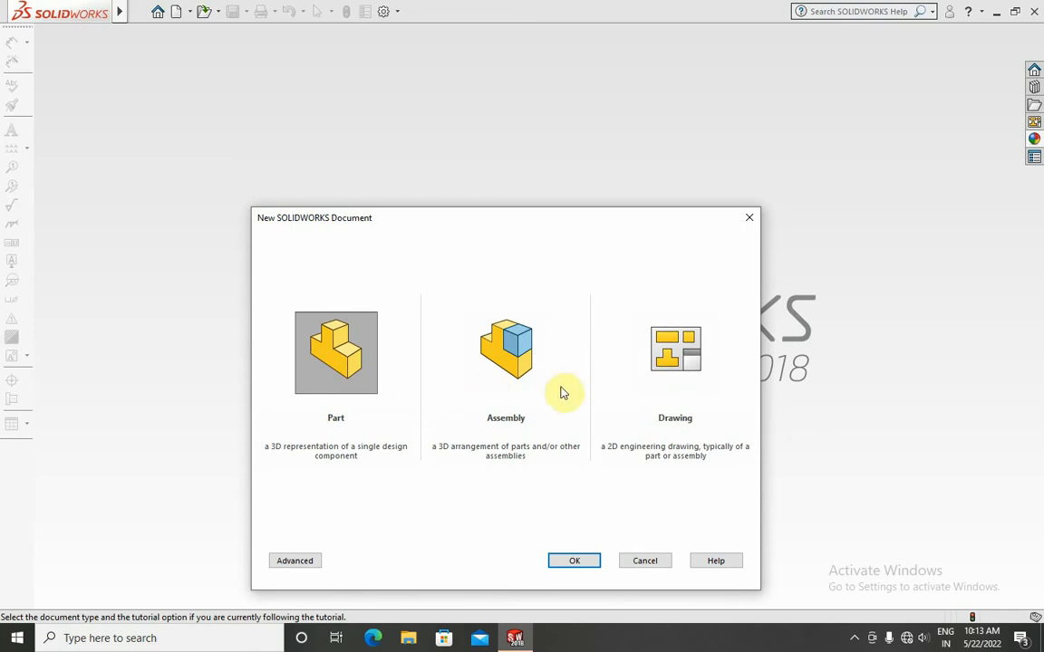
Step: Create a new part document and start a sketch on the Front Plane
{"action": "left_click", "coordinate": [575, 560]}
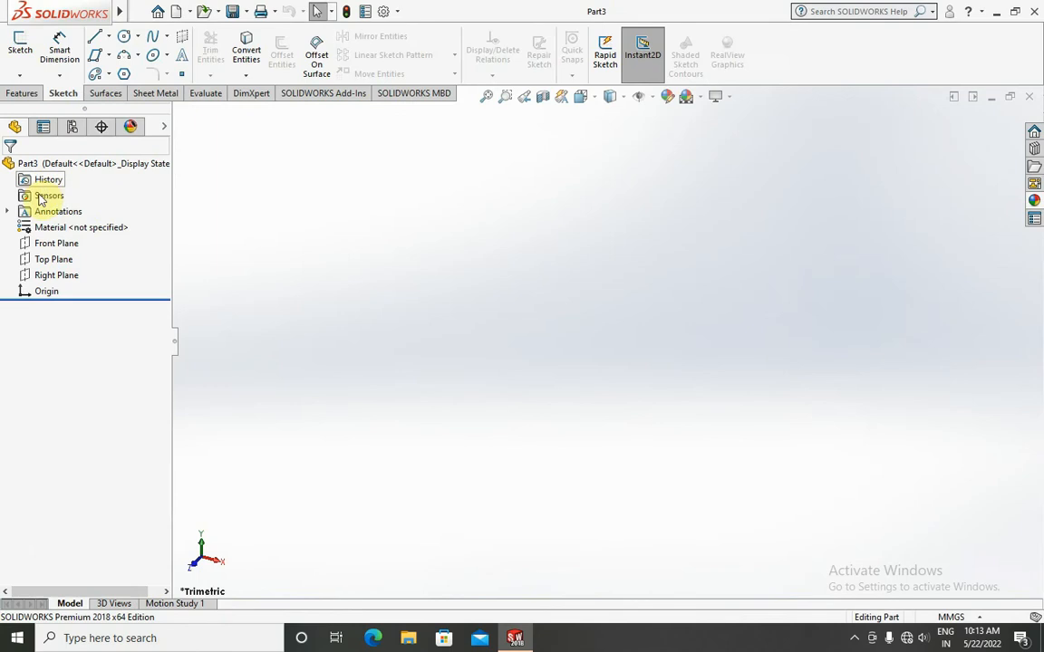
{"action": "left_click", "coordinate": [52, 244]}
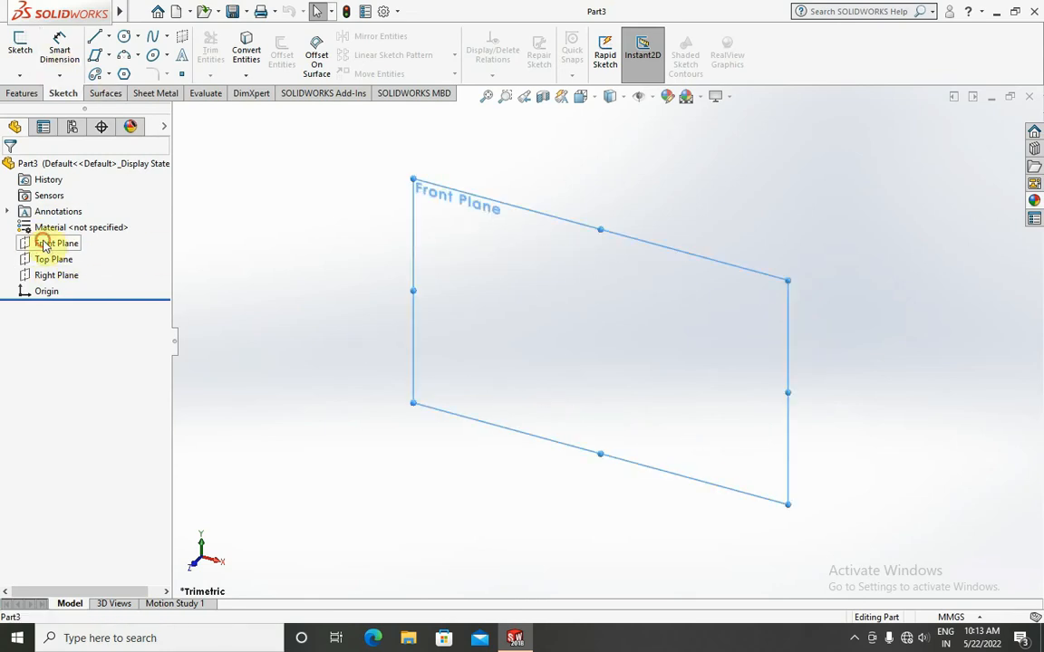
{"action": "right_click", "coordinate": [52, 250]}
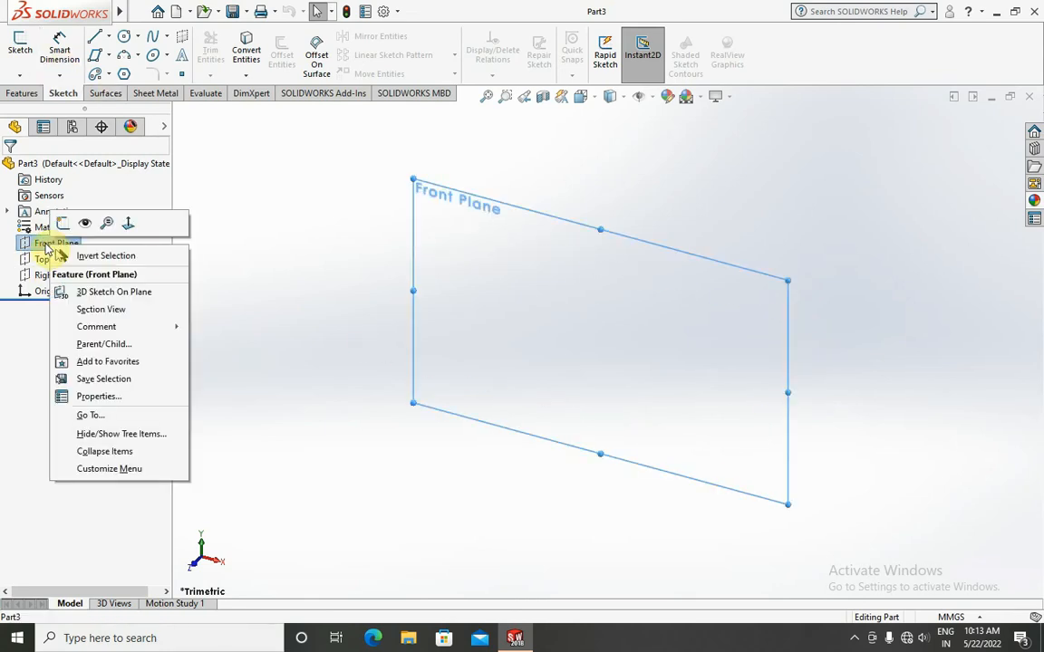
{"action": "left_click", "coordinate": [36, 246]}
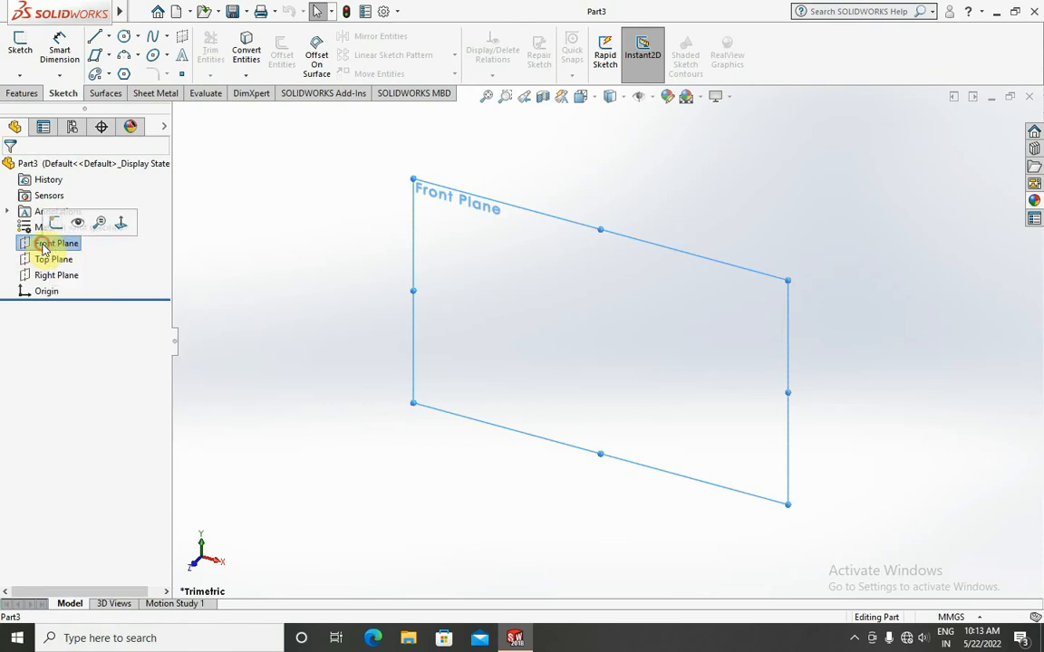
{"action": "left_click", "coordinate": [20, 52]}
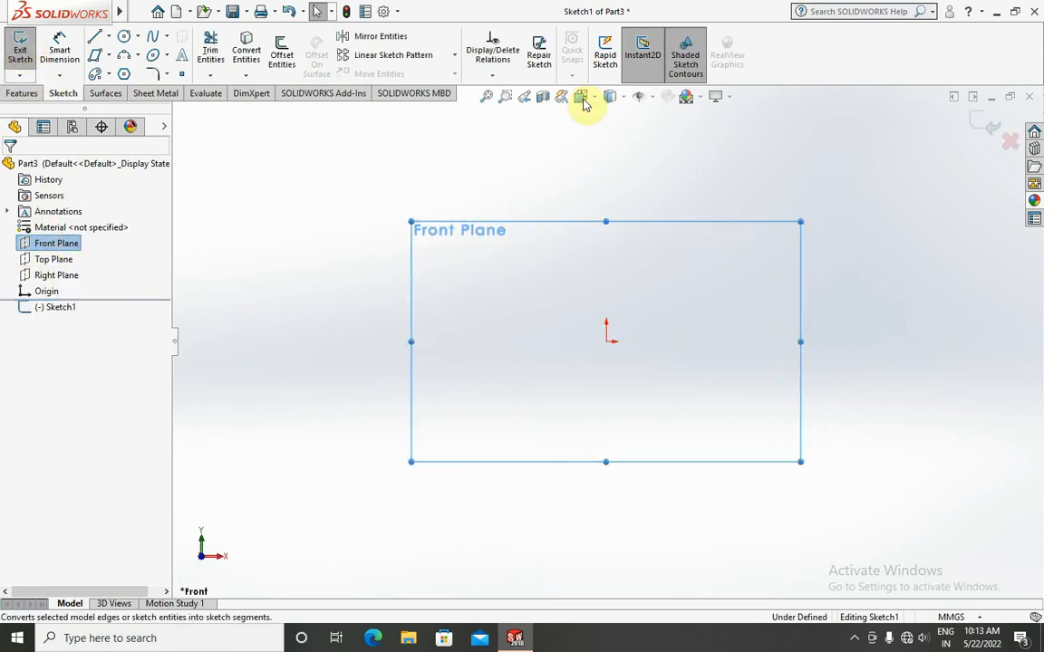
Step: Sketch a horizontal line about 112 mm long above the origin and a vertical line about 43 mm long down from its right end
{"action": "left_click", "coordinate": [93, 40]}
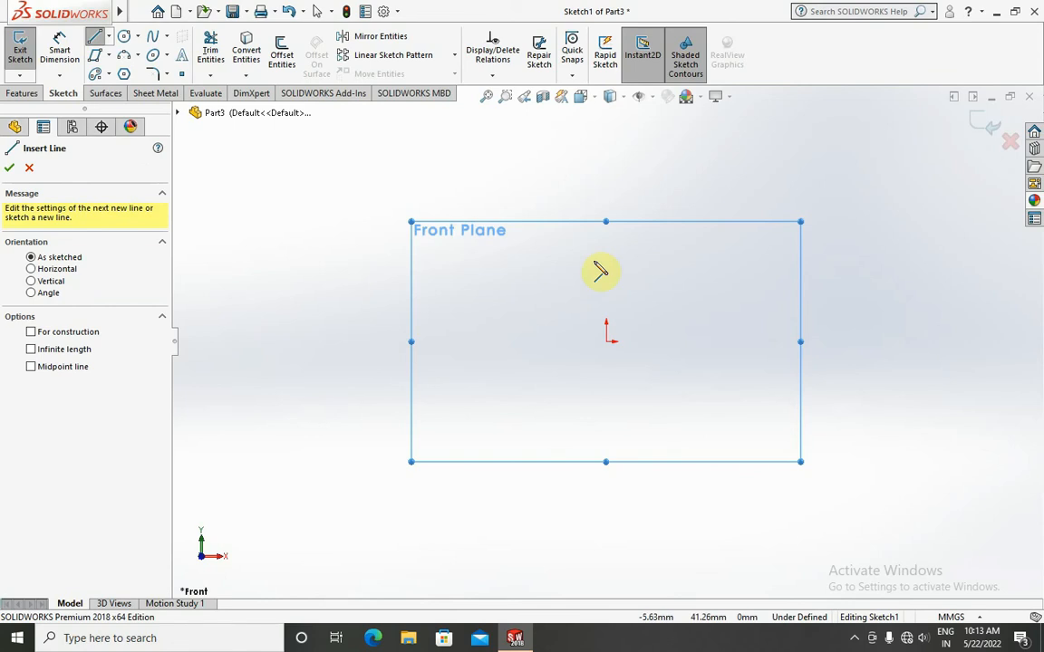
{"action": "left_click", "coordinate": [521, 263]}
{"action": "left_click", "coordinate": [765, 262]}
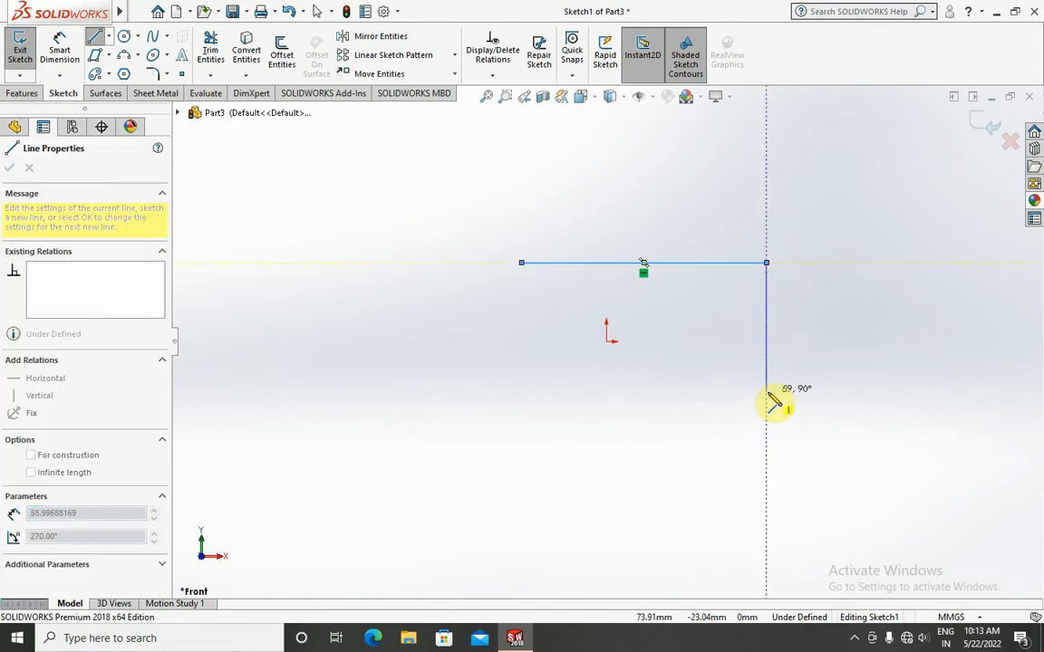
{"action": "left_click", "coordinate": [766, 356]}
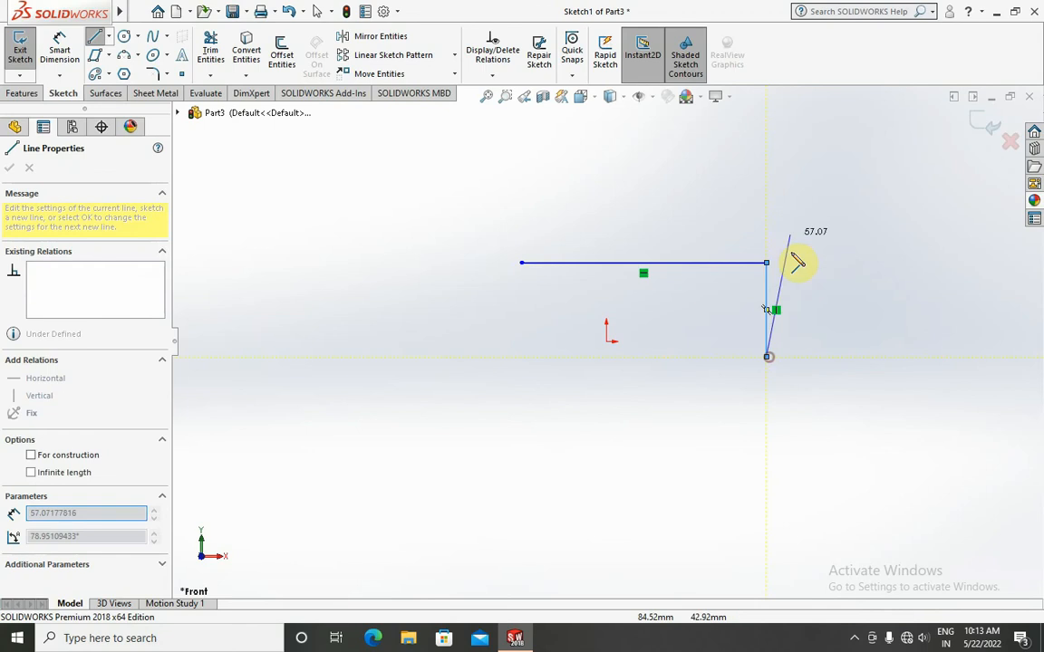
{"action": "key", "text": "Escape"}
{"action": "left_click", "coordinate": [317, 11]}
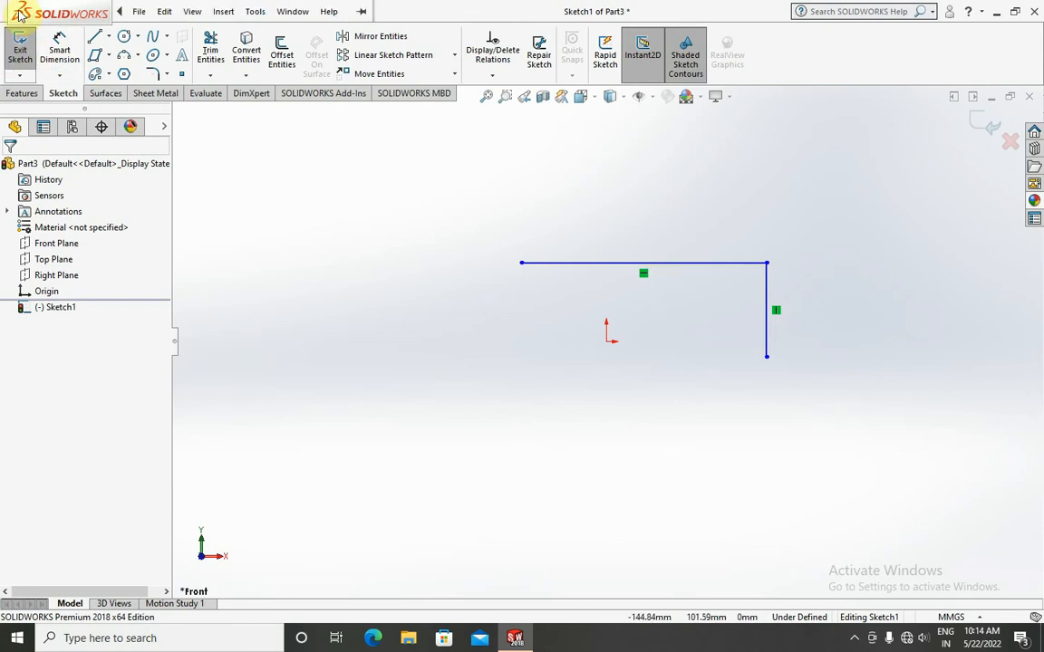
Step: Activate Smart Dimension and look through the available dimension types and the line and trim tool variants
{"action": "left_click", "coordinate": [60, 49]}
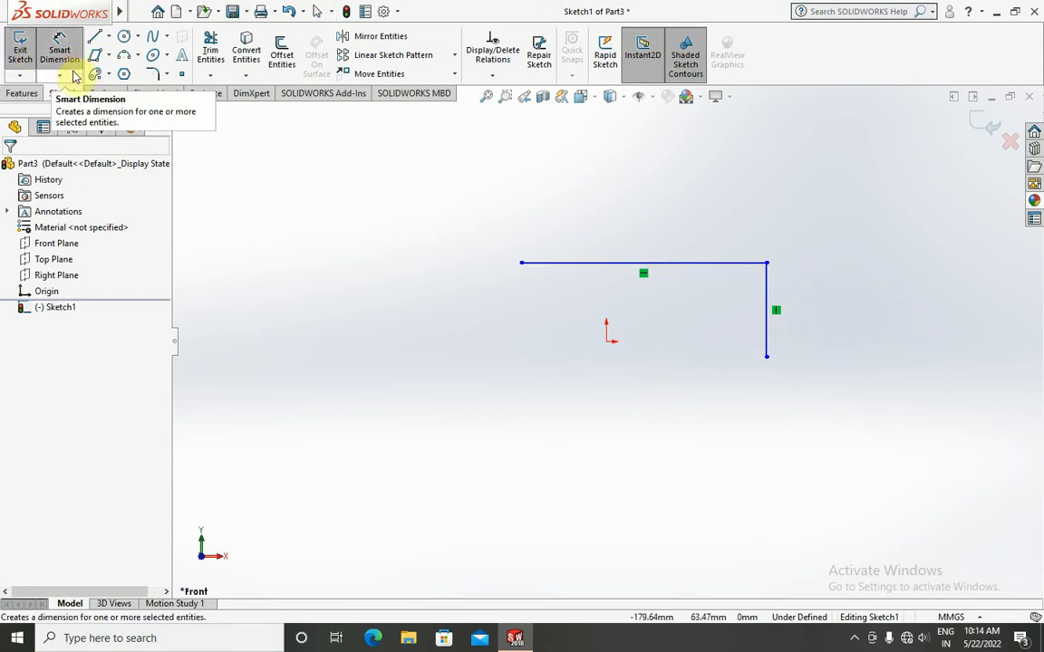
{"action": "left_click", "coordinate": [55, 76]}
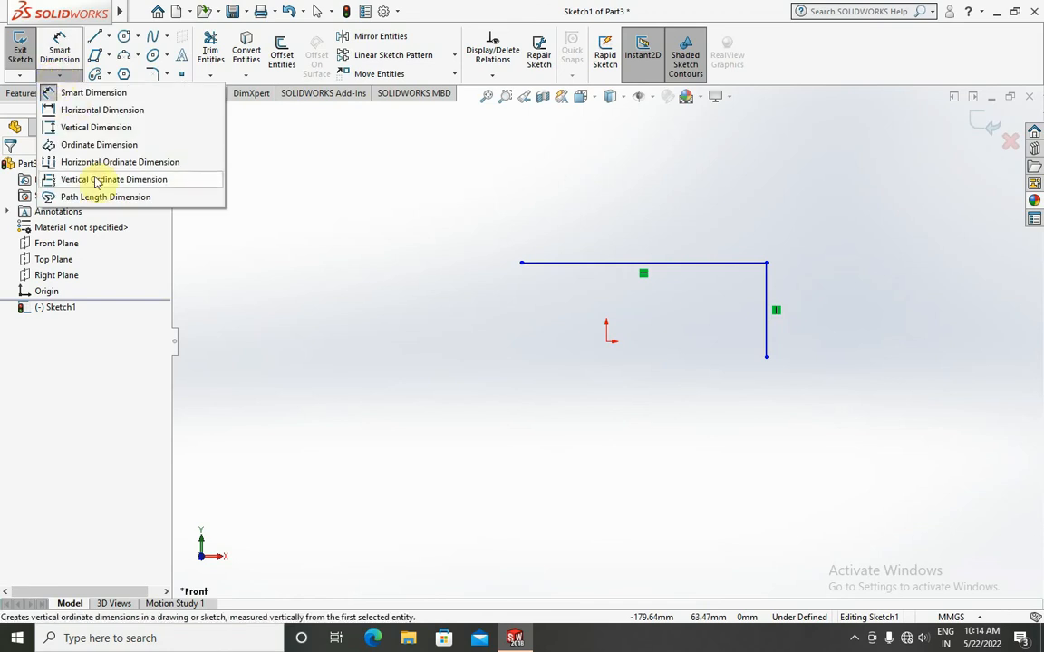
{"action": "left_click", "coordinate": [64, 72]}
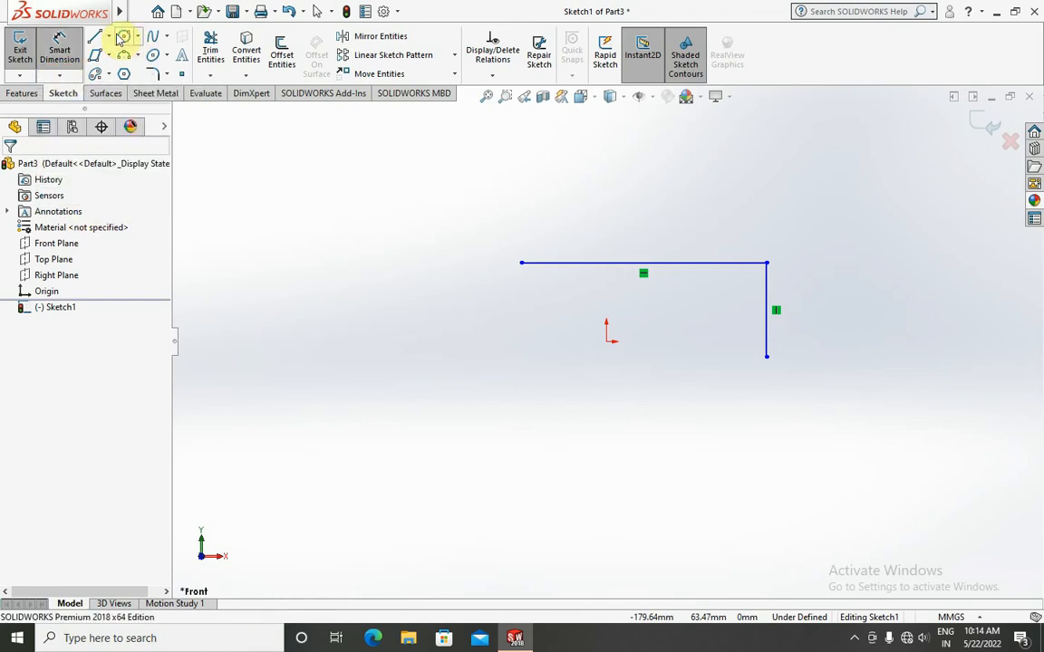
{"action": "left_click", "coordinate": [107, 36]}
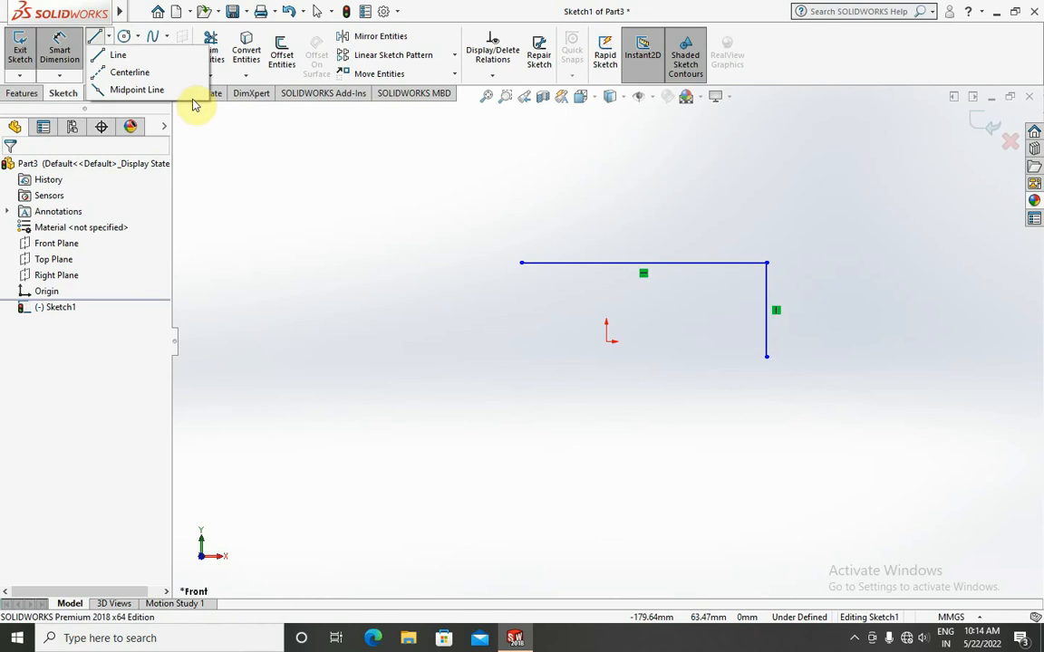
{"action": "left_click", "coordinate": [209, 73]}
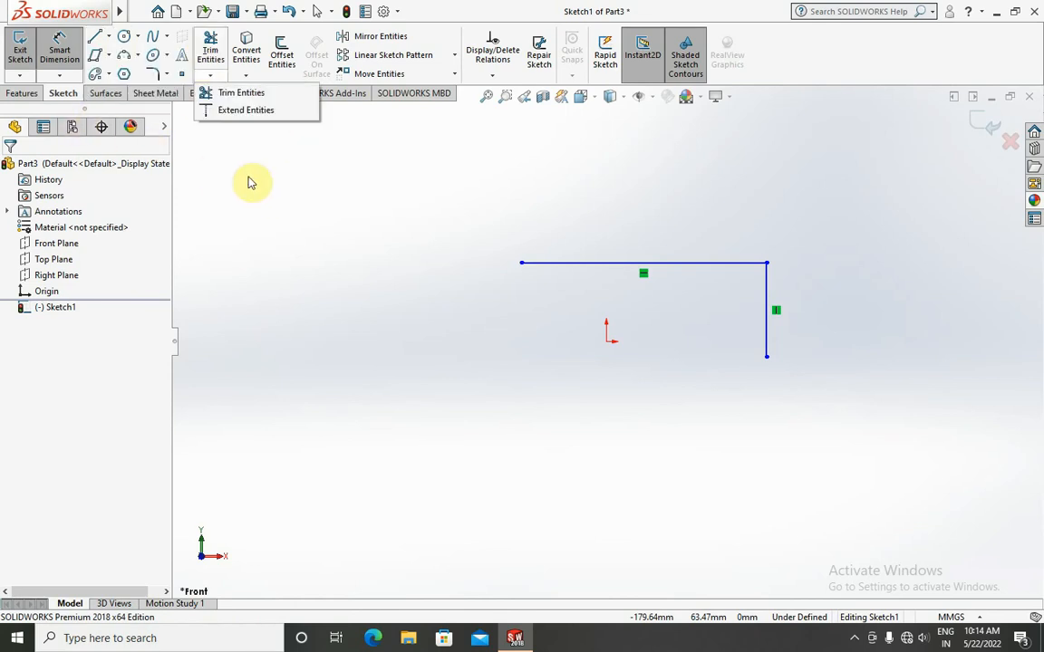
{"action": "left_click", "coordinate": [137, 55]}
{"action": "left_click", "coordinate": [107, 36]}
{"action": "left_click", "coordinate": [59, 75]}
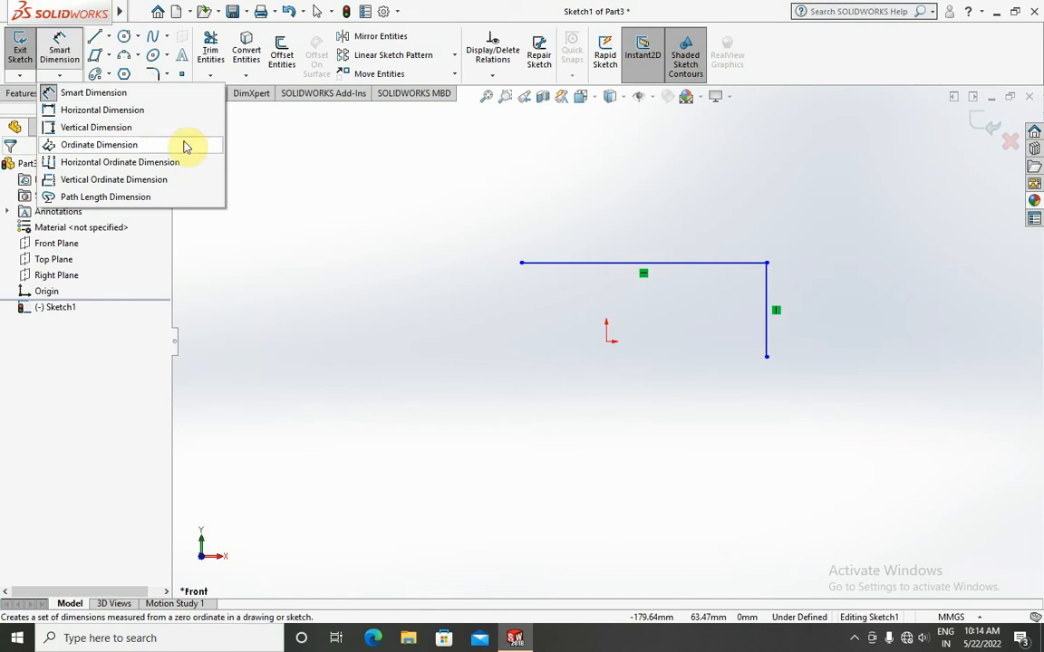
Step: Dimension the horizontal line's length, placing the dimension above the line and keeping its drawn value
{"action": "left_click", "coordinate": [693, 264]}
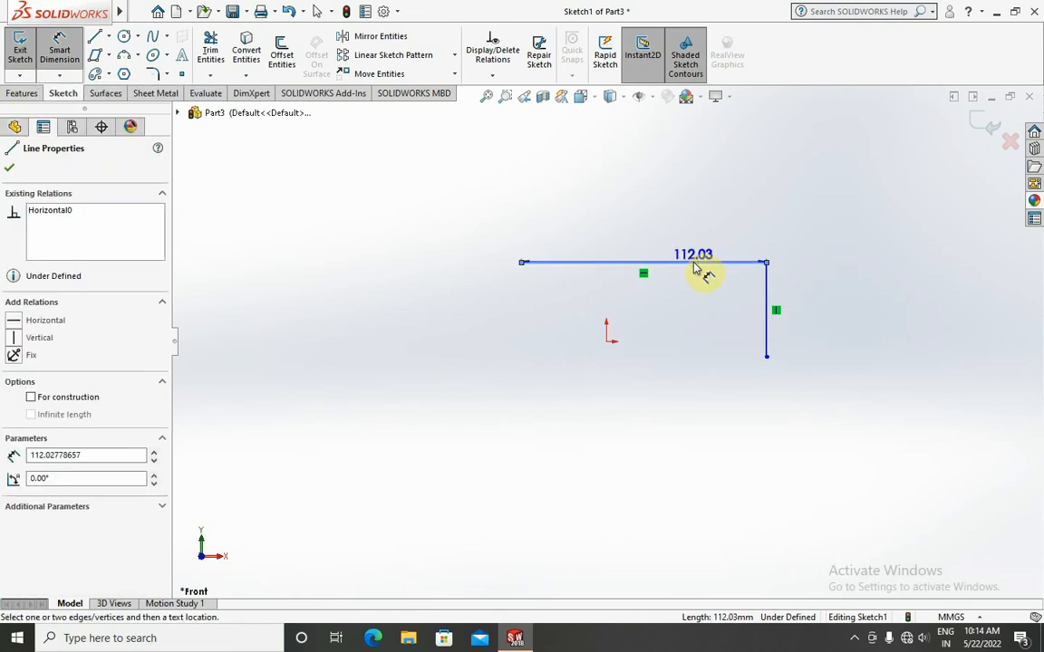
{"action": "left_click", "coordinate": [668, 196]}
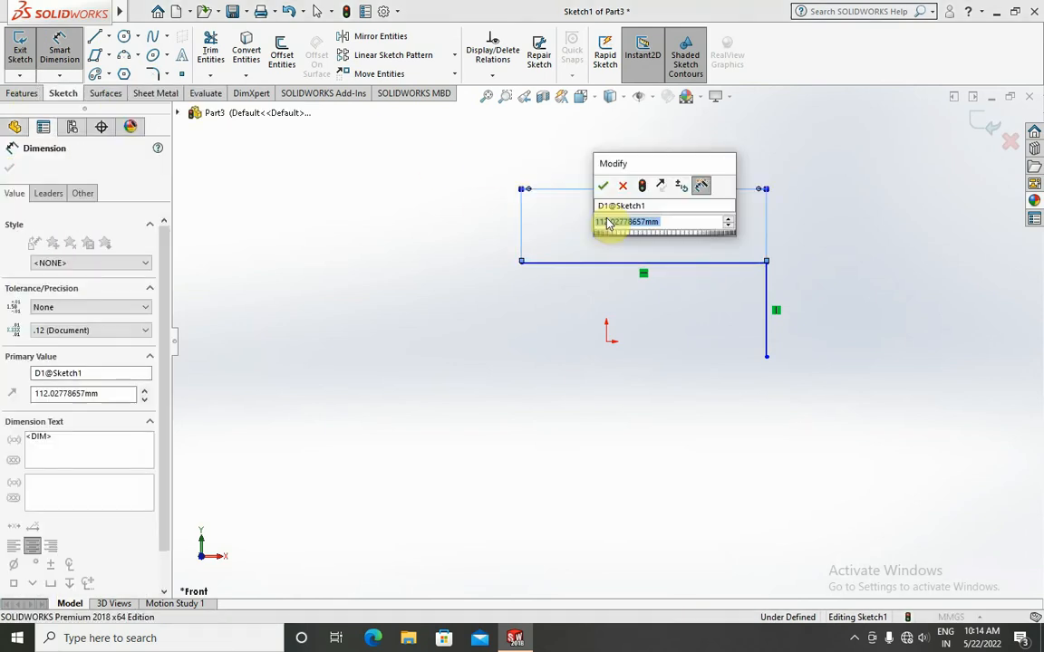
{"action": "left_click", "coordinate": [601, 188]}
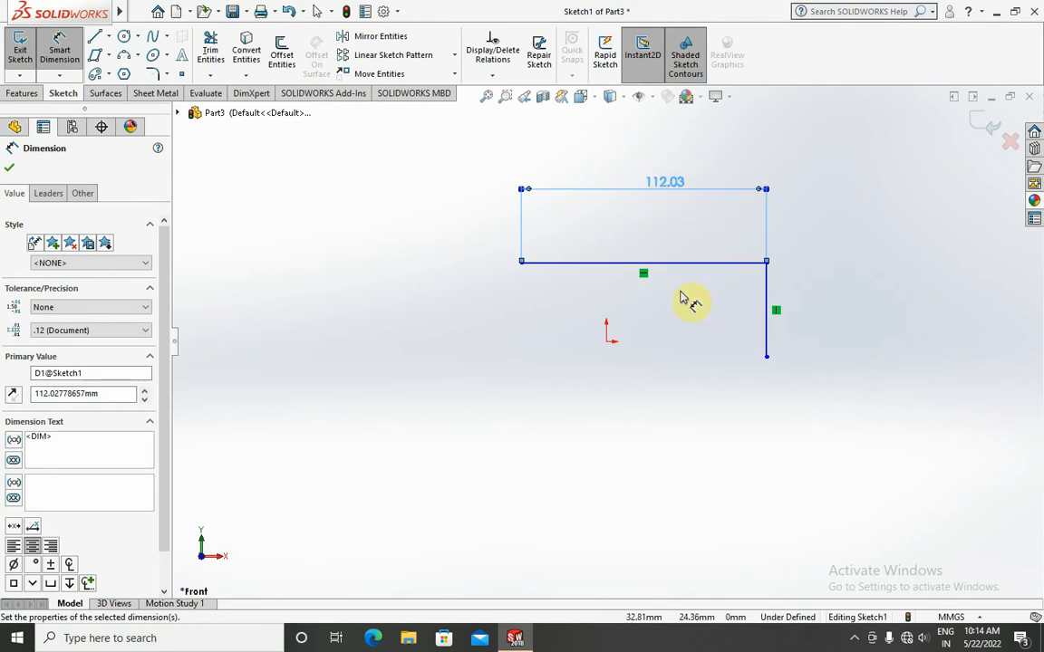
Step: Dimension the vertical line's length, placing the dimension to its right and keeping the drawn value
{"action": "left_click", "coordinate": [766, 297]}
{"action": "left_click", "coordinate": [794, 288]}
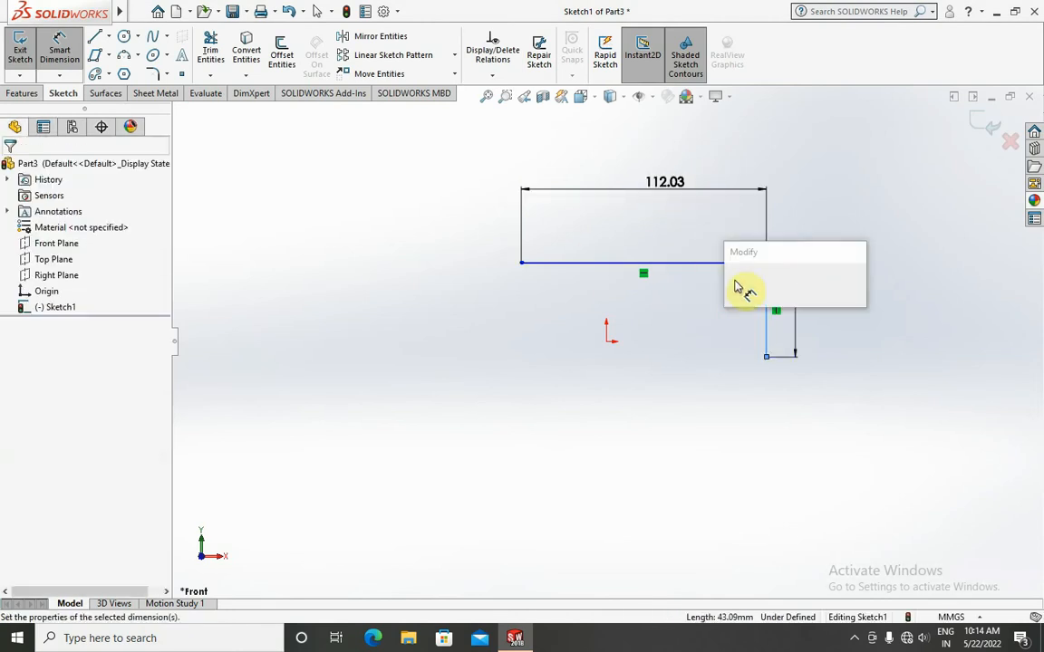
{"action": "left_click", "coordinate": [734, 283]}
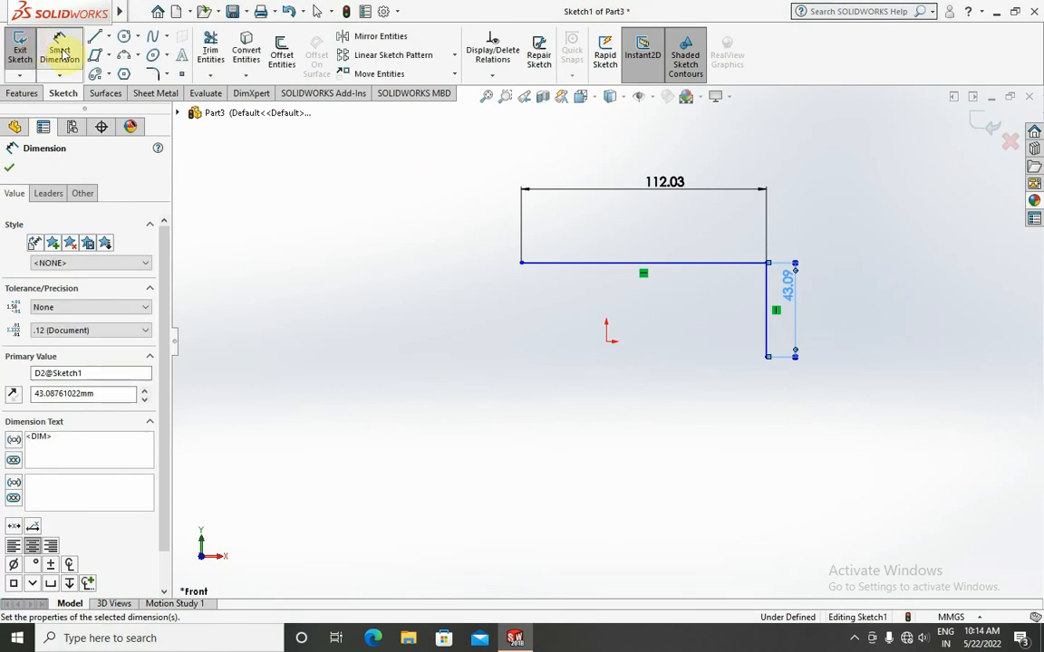
{"action": "key", "text": "Escape"}
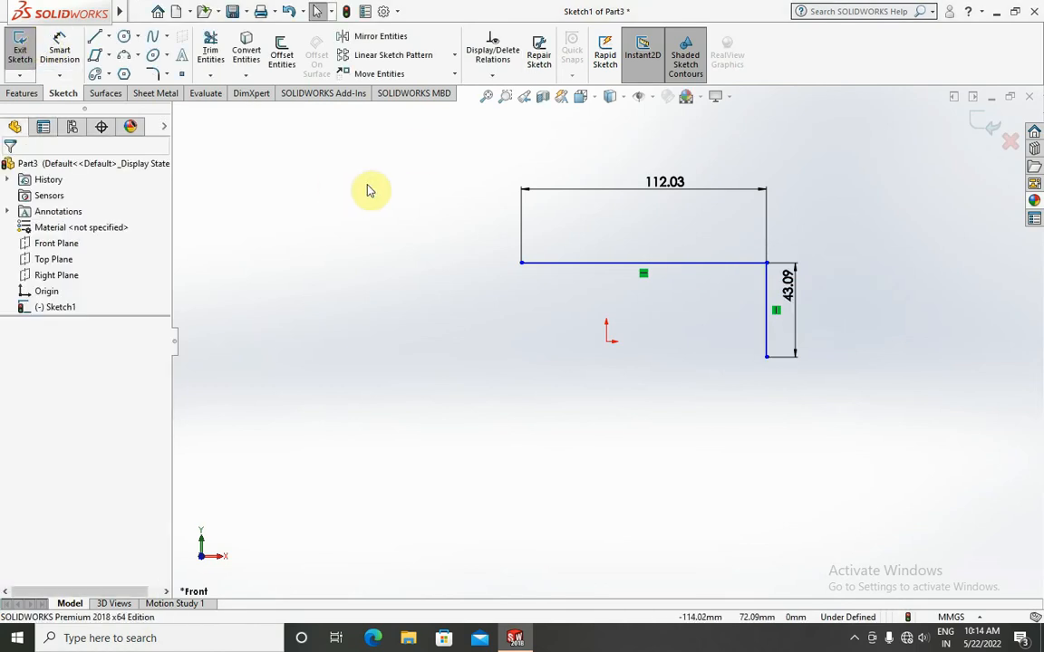
Step: Delete the horizontal line's dimension and try dimensioning between that line's two endpoints instead
{"action": "left_click", "coordinate": [697, 196]}
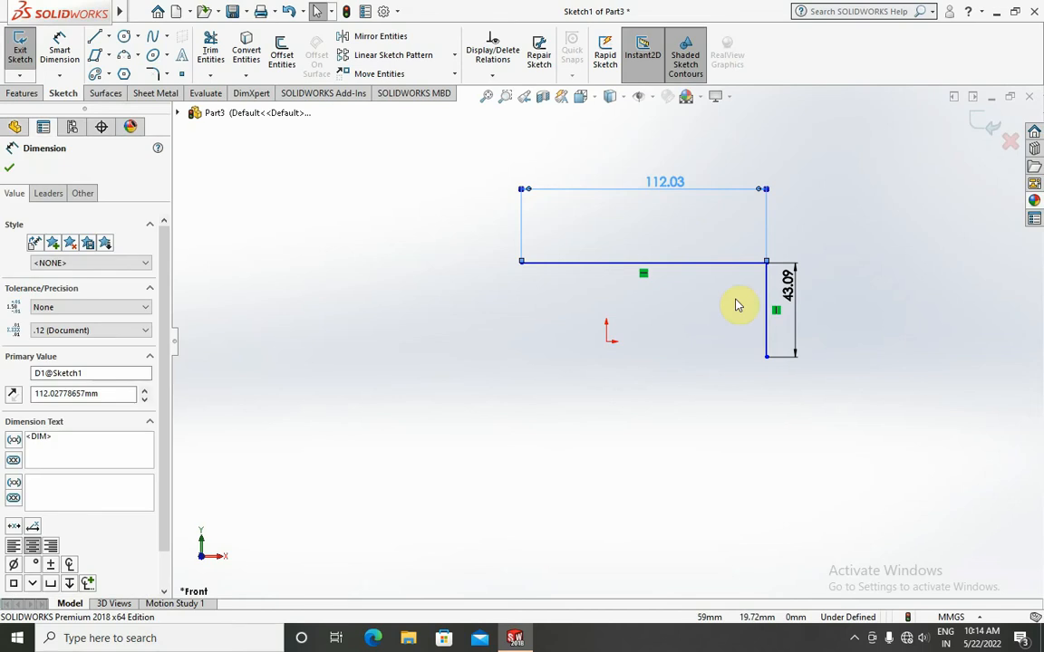
{"action": "key", "text": "Delete"}
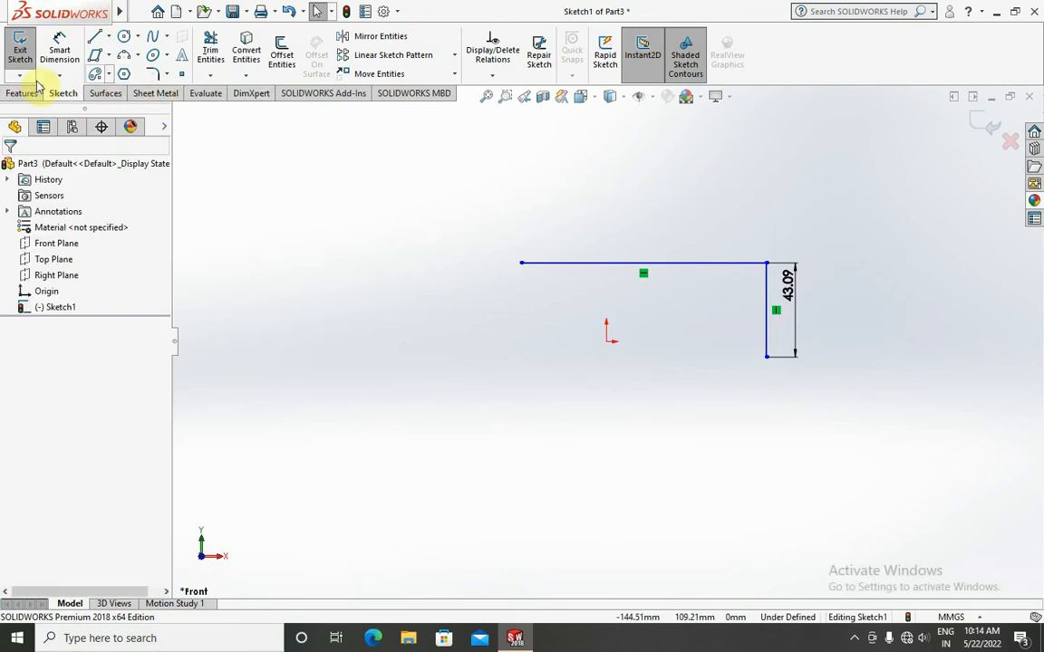
{"action": "left_click", "coordinate": [60, 49]}
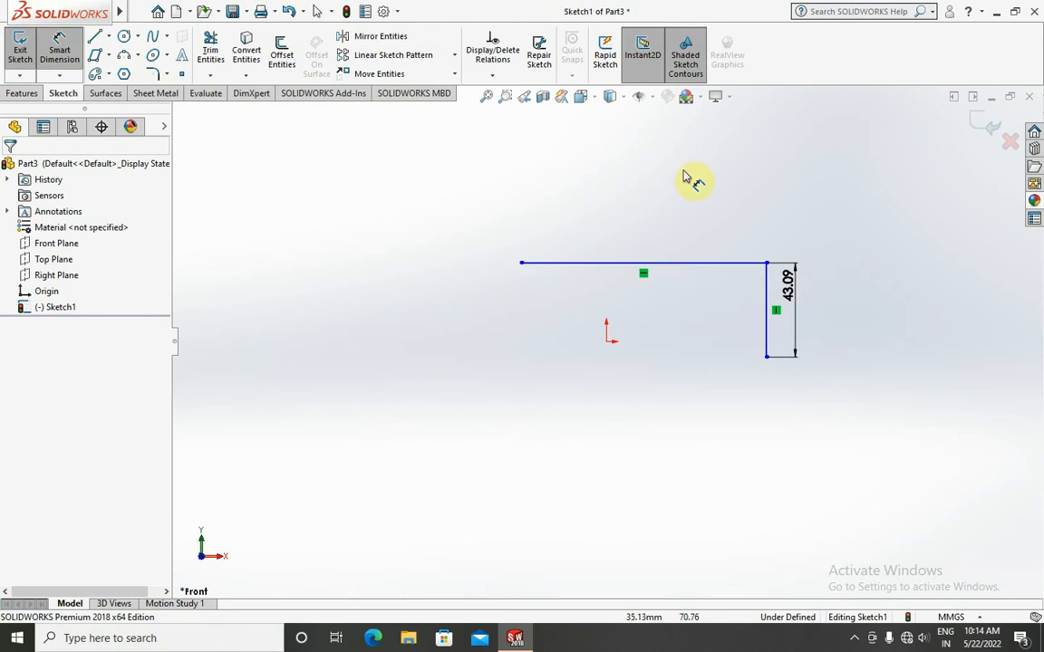
{"action": "left_click", "coordinate": [521, 264]}
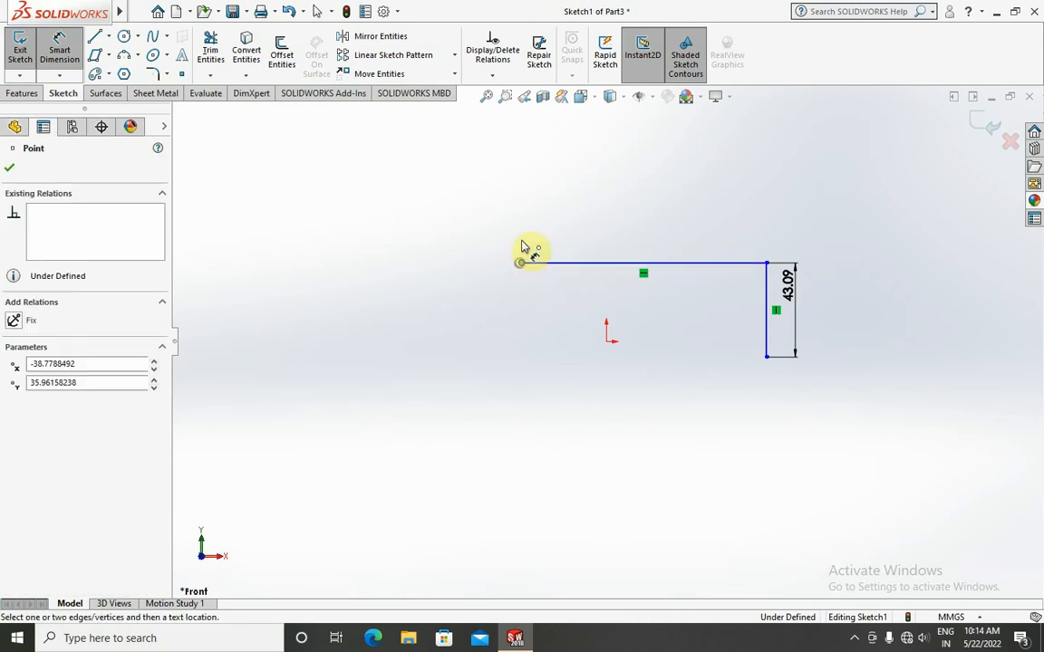
{"action": "left_click", "coordinate": [767, 264]}
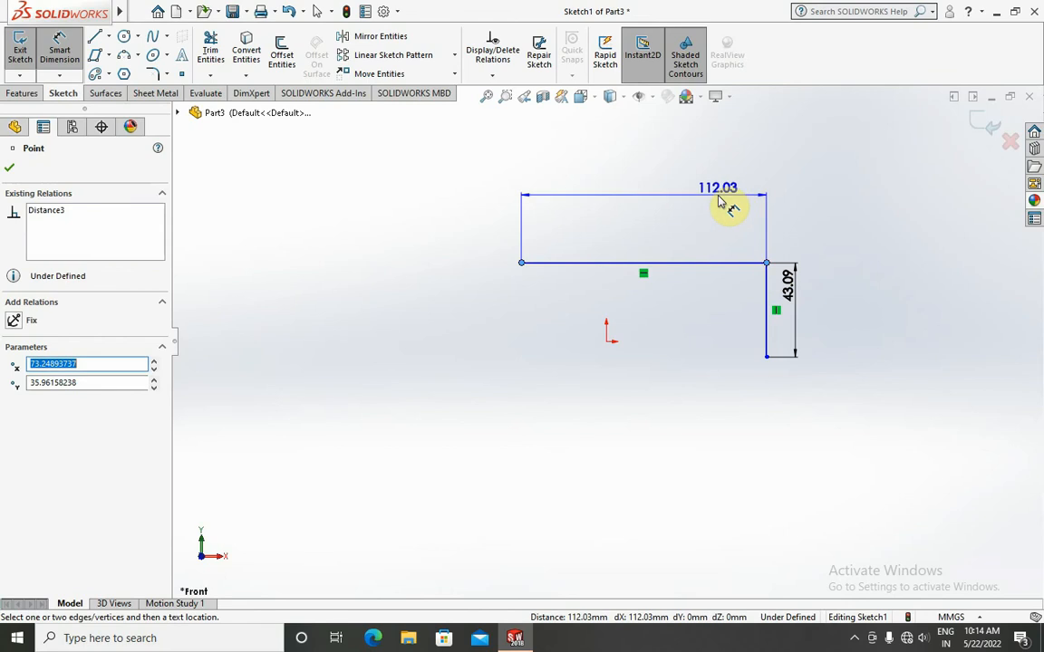
{"action": "key", "text": "Escape"}
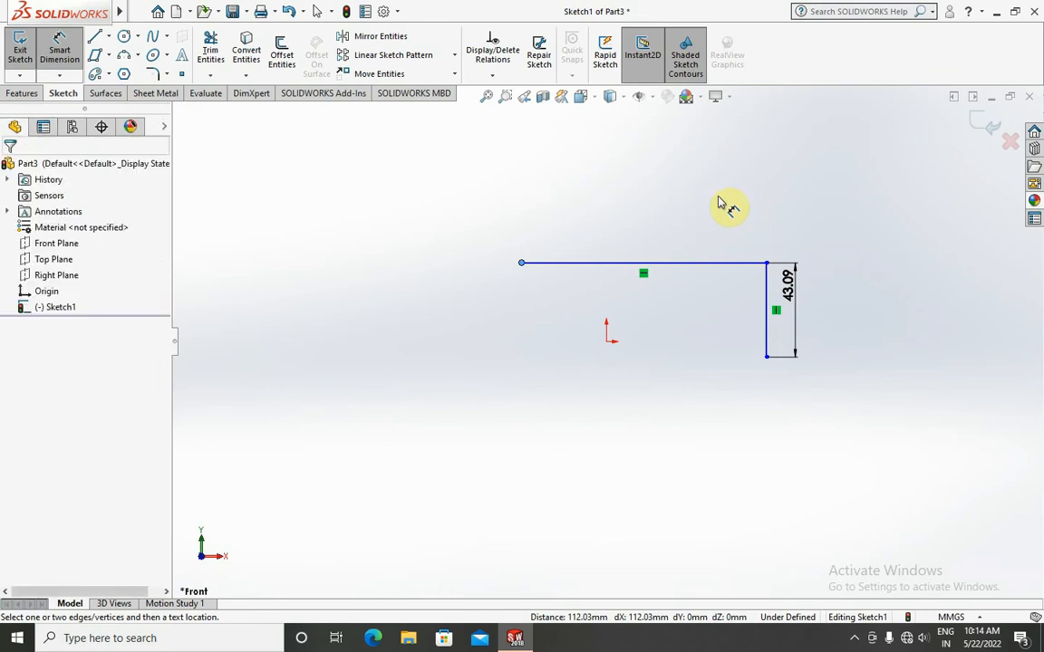
Step: Sketch a vertical line about 43 mm long down from the horizontal line's left end, level with the right line's lower end
{"action": "left_click", "coordinate": [94, 38]}
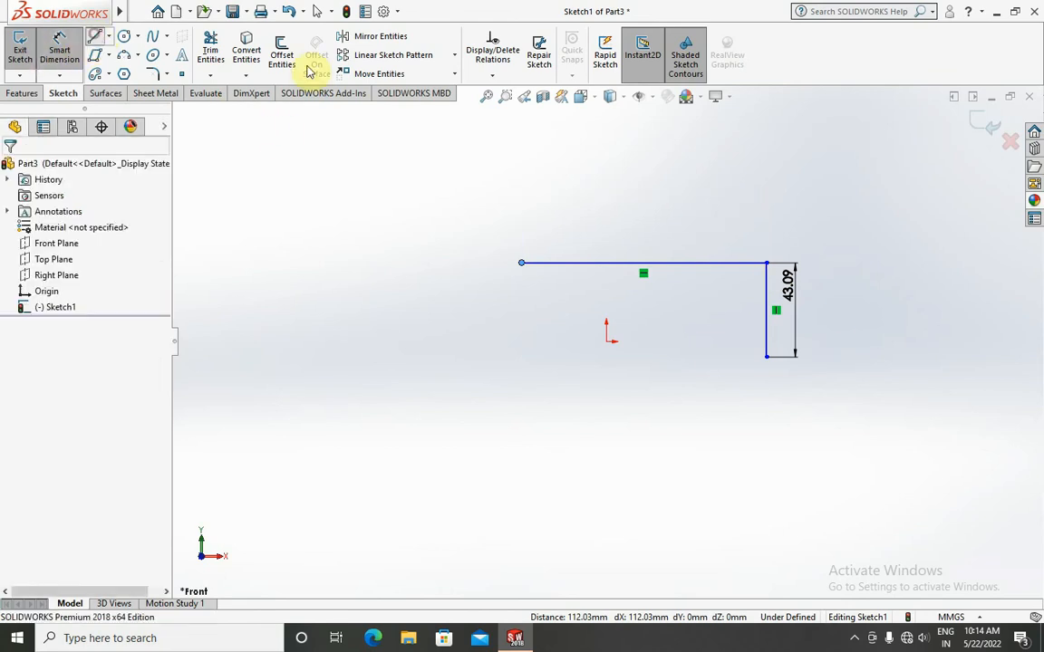
{"action": "left_click", "coordinate": [523, 266]}
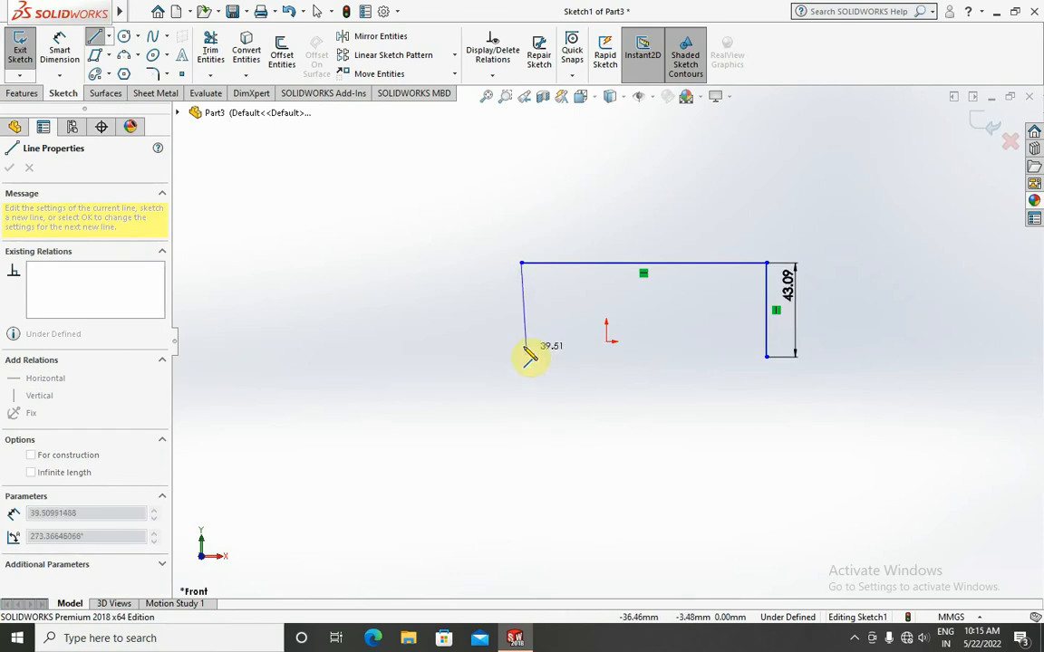
{"action": "left_click", "coordinate": [522, 357]}
{"action": "key", "text": "Escape"}
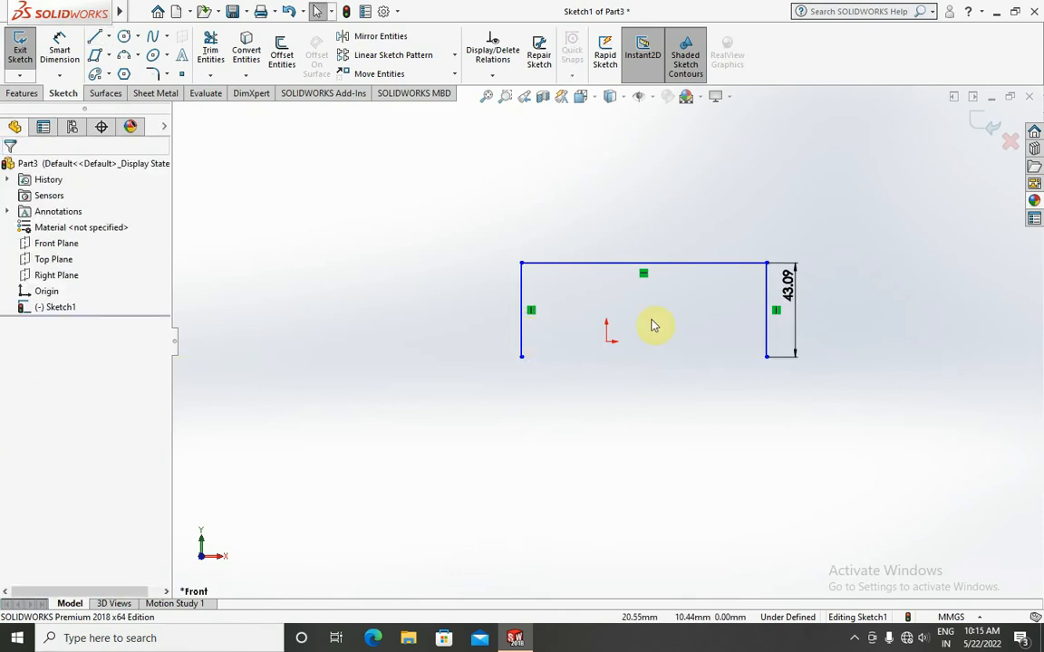
Step: Dimension the distance between the two vertical lines, placing the dimension below them and keeping the drawn value
{"action": "left_click", "coordinate": [59, 47]}
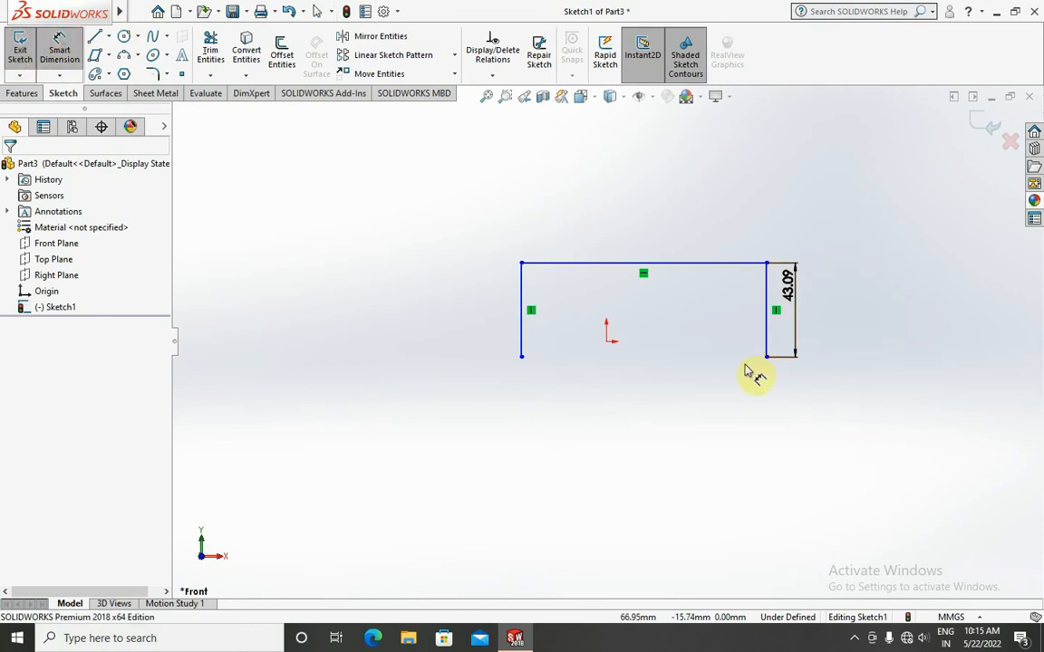
{"action": "scroll", "coordinate": [524, 291], "scroll_direction": "up", "scroll_amount": 1}
{"action": "scroll", "coordinate": [527, 293], "scroll_direction": "down", "scroll_amount": 1}
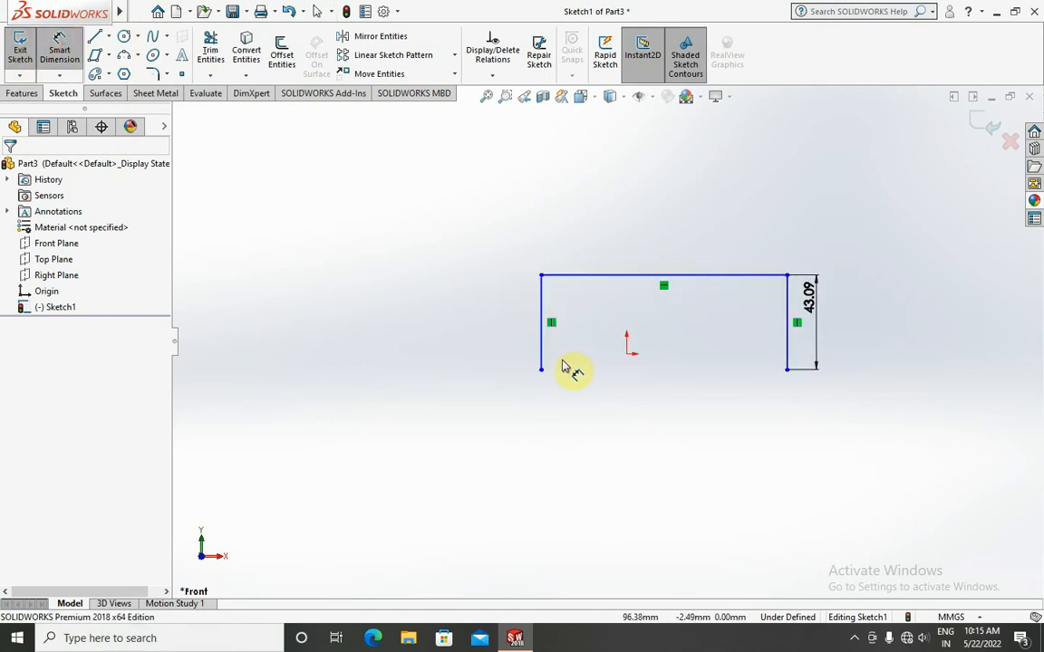
{"action": "scroll", "coordinate": [626, 313], "scroll_direction": "down", "scroll_amount": 1}
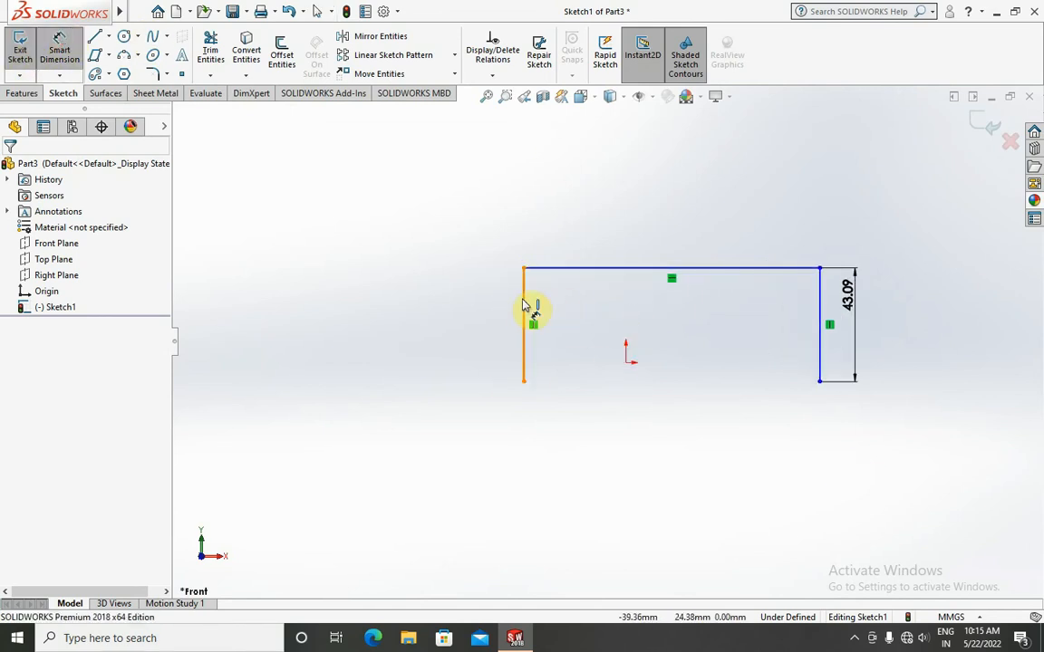
{"action": "left_click", "coordinate": [524, 304]}
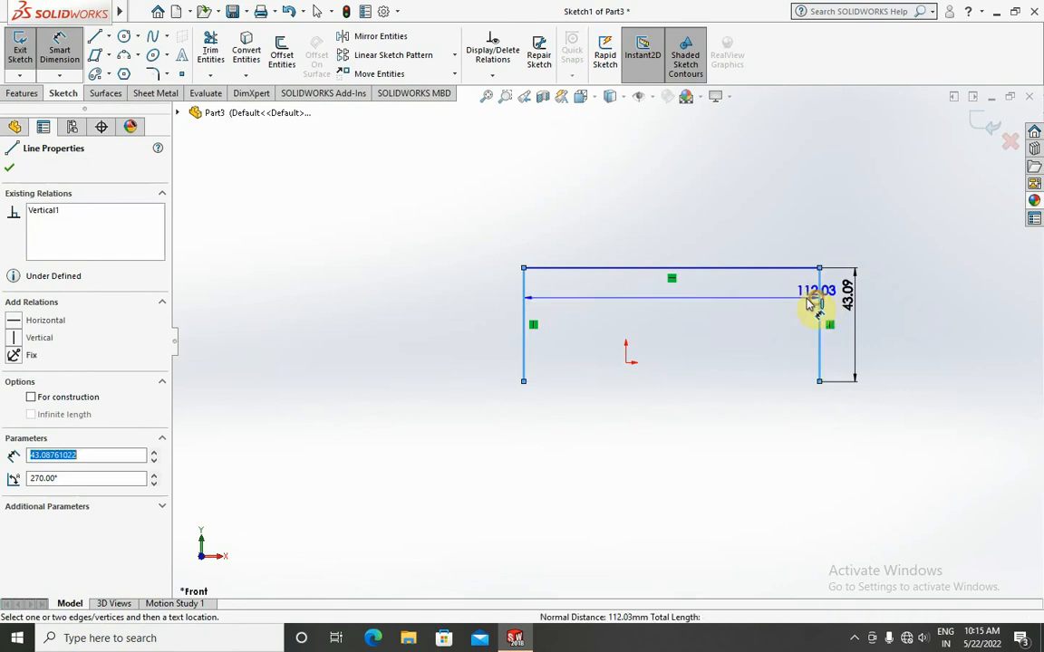
{"action": "left_click", "coordinate": [675, 408]}
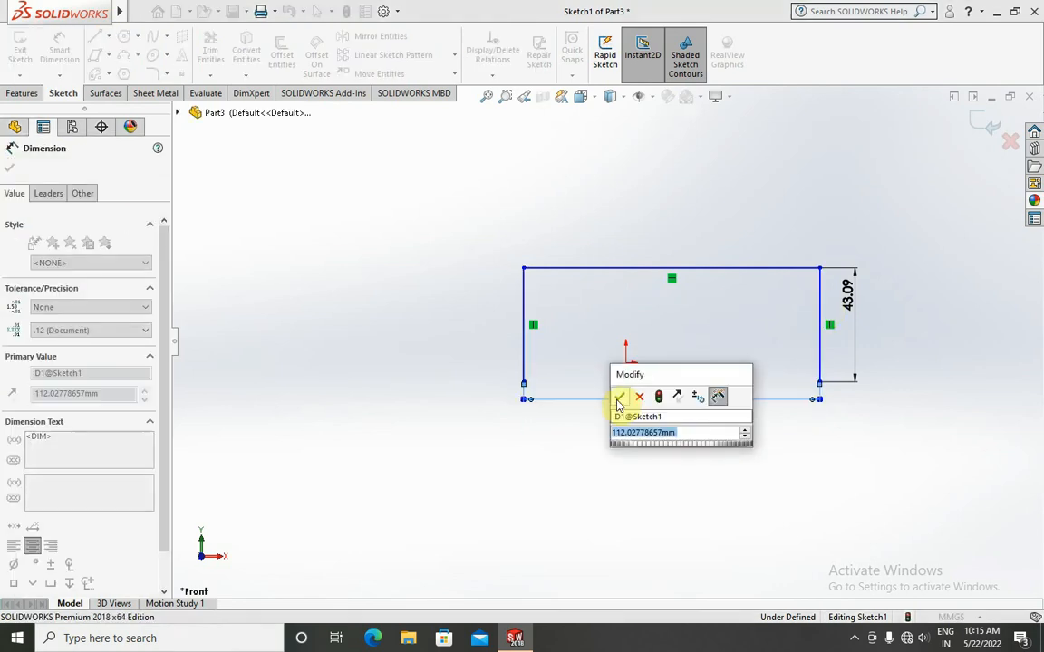
{"action": "left_click", "coordinate": [618, 398]}
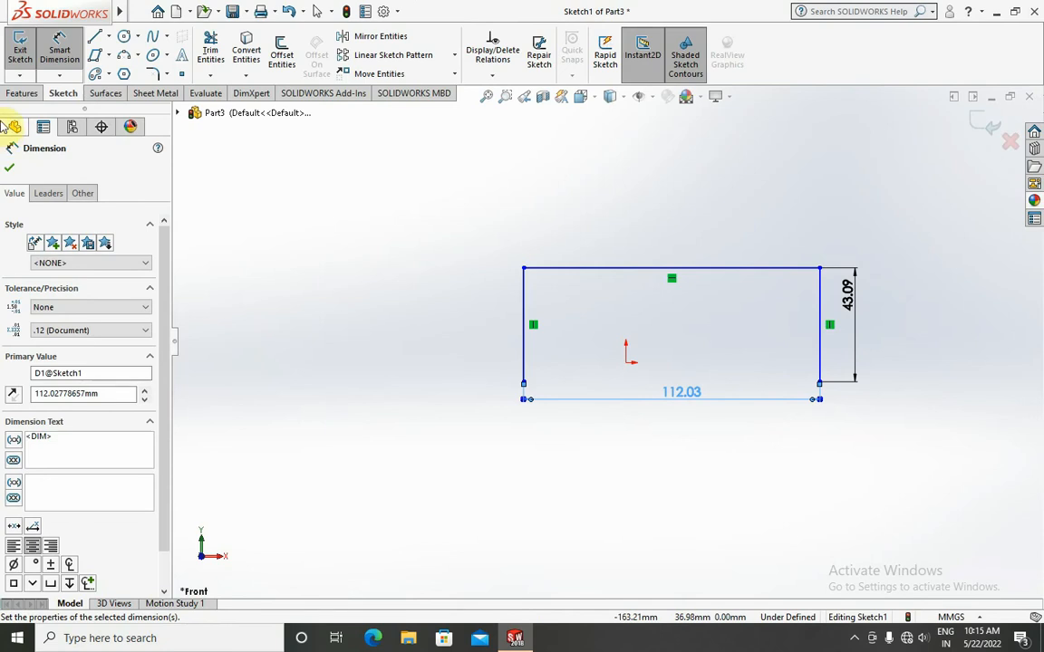
{"action": "left_click", "coordinate": [9, 170]}
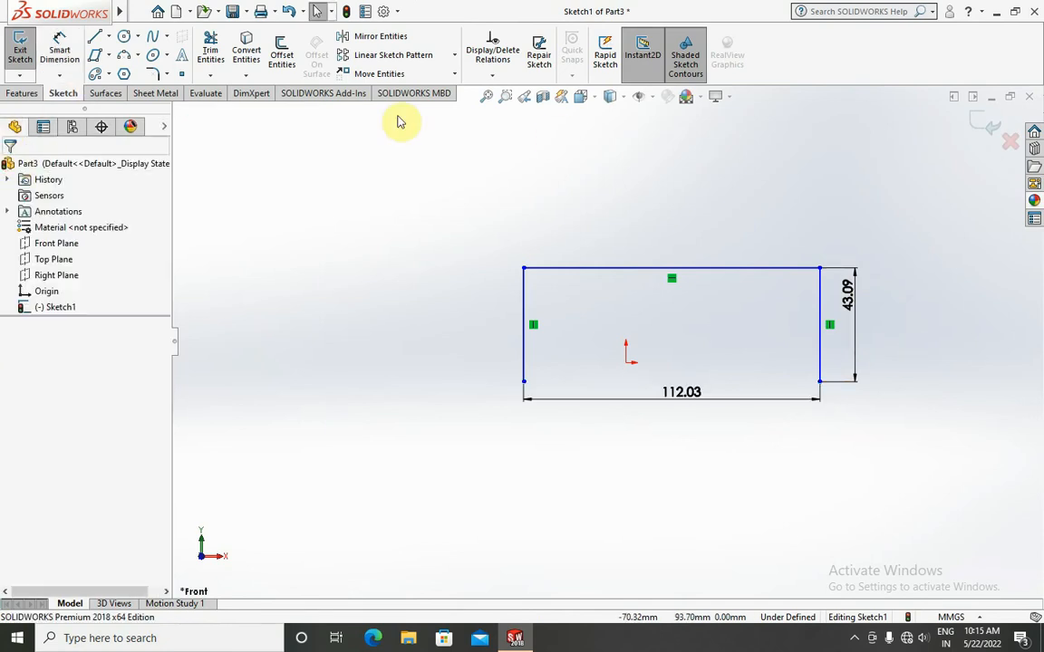
Step: Delete all lines and dimensions from the sketch and draw a vertical centerline about 60 mm up from the origin
{"action": "left_click_drag", "start_coordinate": [390, 115], "coordinate": [966, 518]}
{"action": "key", "text": "Delete"}
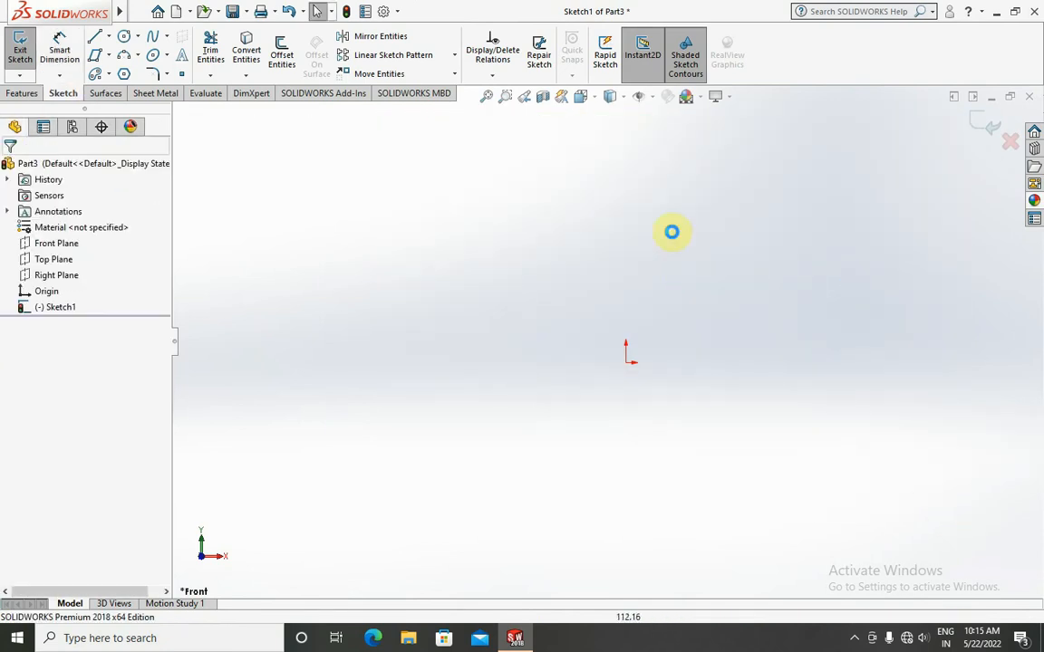
{"action": "left_click", "coordinate": [108, 40]}
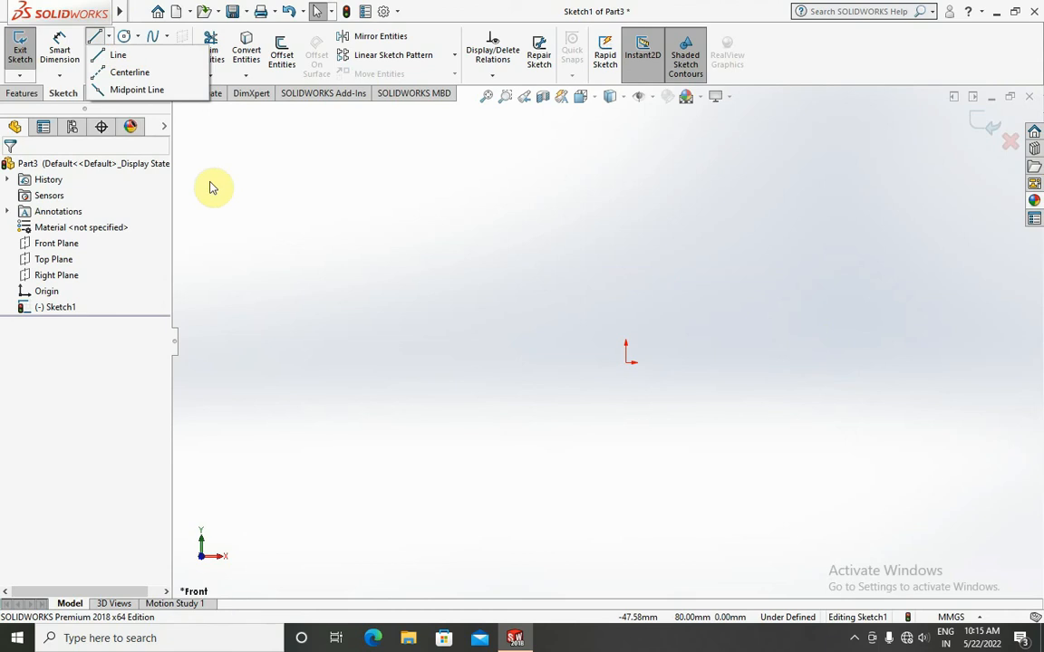
{"action": "left_click", "coordinate": [162, 74]}
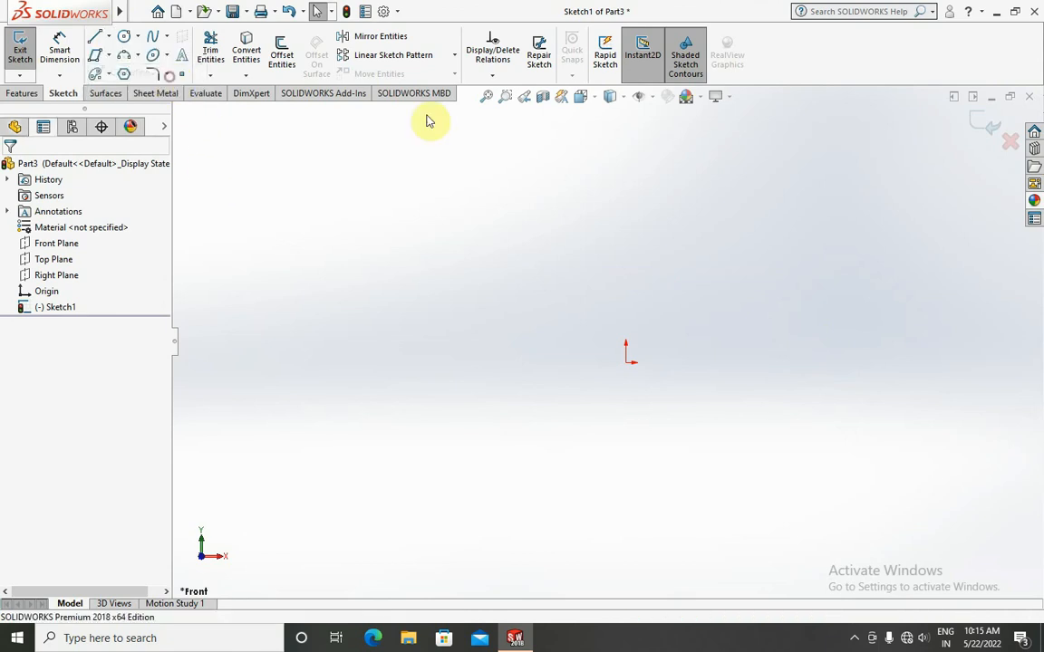
{"action": "left_click", "coordinate": [626, 363]}
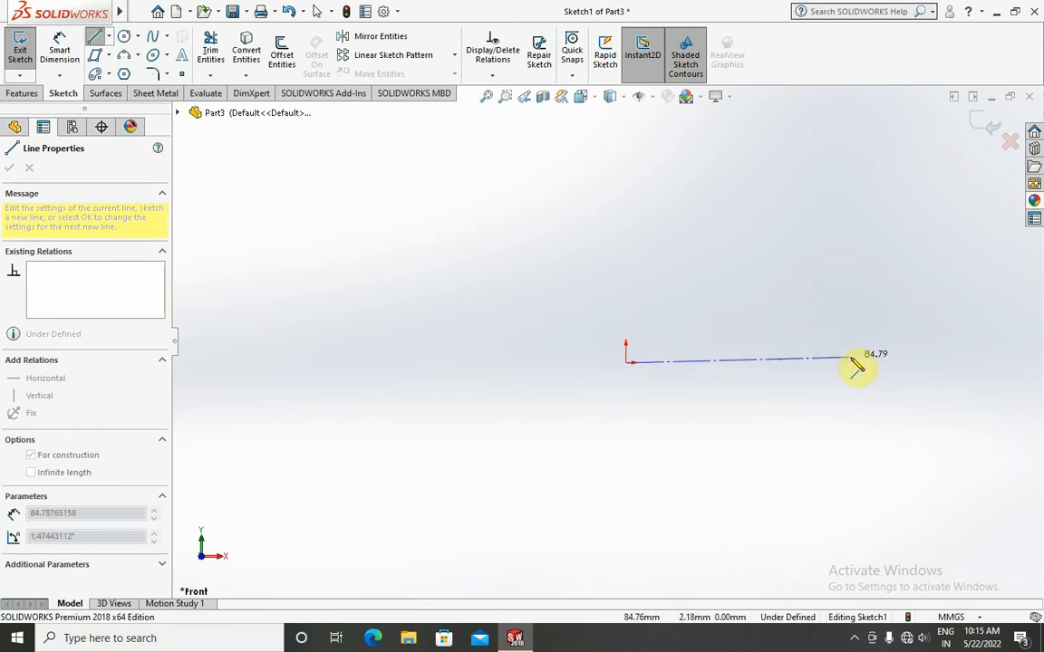
{"action": "left_click", "coordinate": [626, 204]}
{"action": "key", "text": "Escape"}
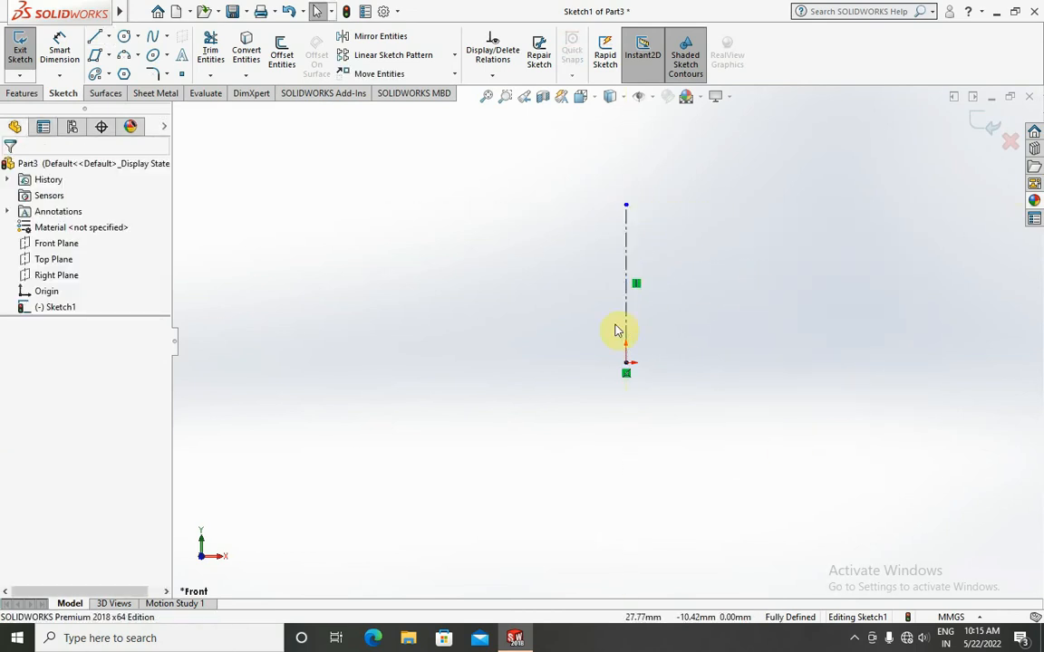
{"action": "scroll", "coordinate": [625, 224], "scroll_direction": "up", "scroll_amount": 1}
{"action": "scroll", "coordinate": [623, 228], "scroll_direction": "down", "scroll_amount": 3}
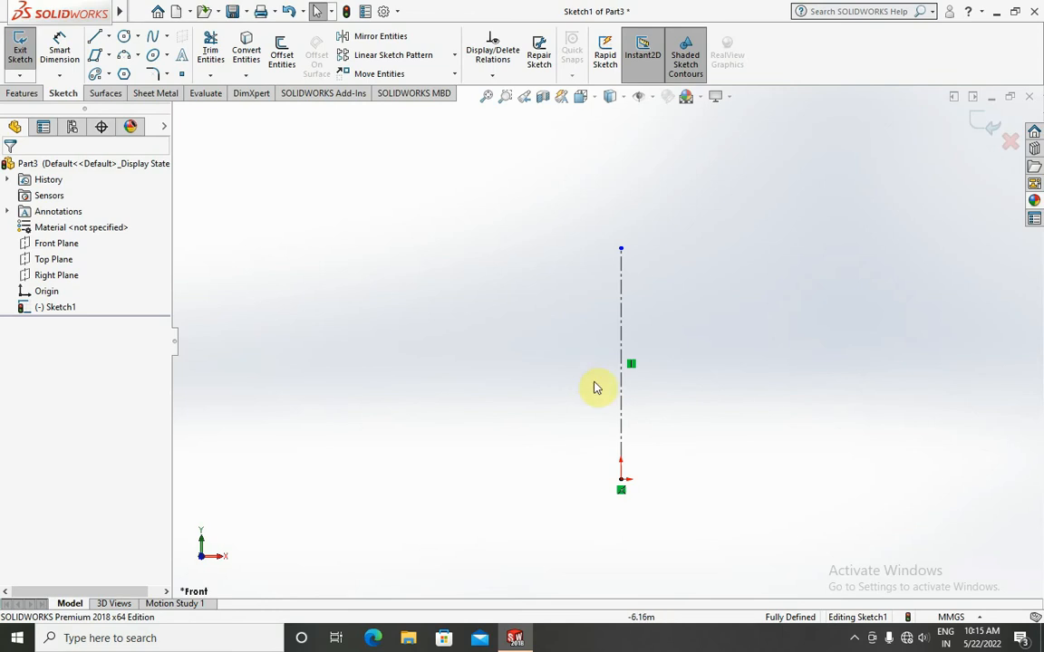
{"action": "left_click", "coordinate": [108, 38]}
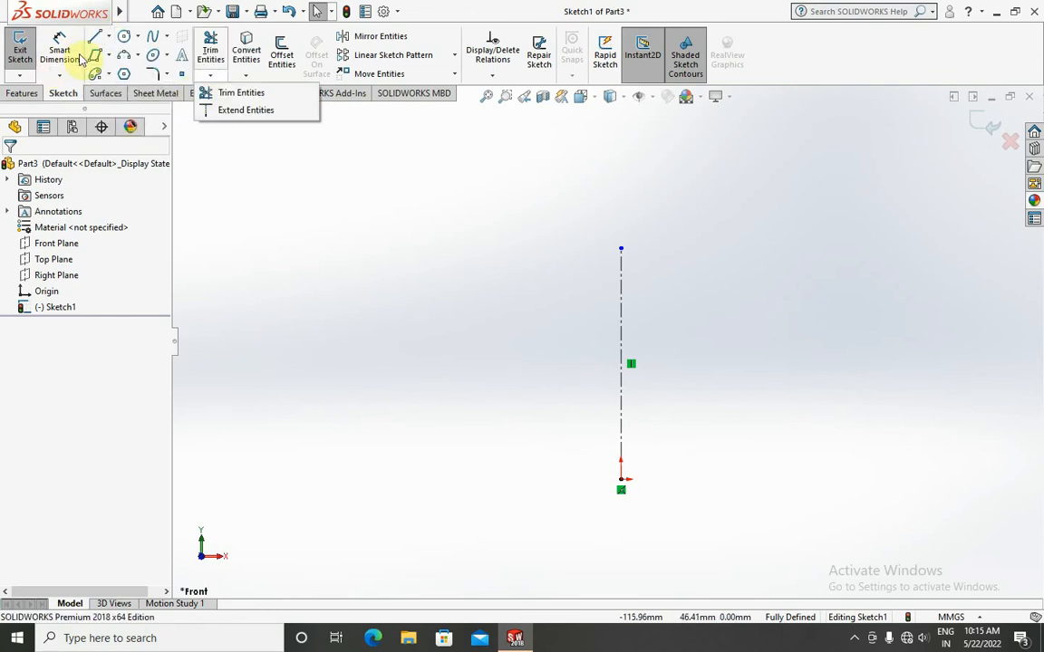
{"action": "mouse_move", "coordinate": [101, 36]}
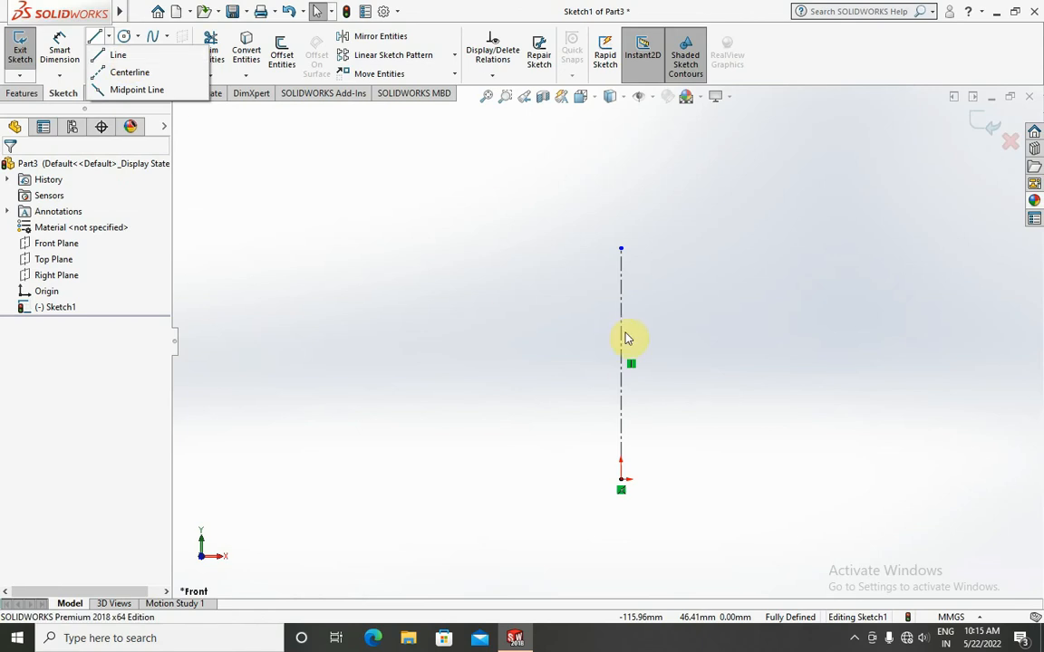
{"action": "left_click", "coordinate": [109, 37]}
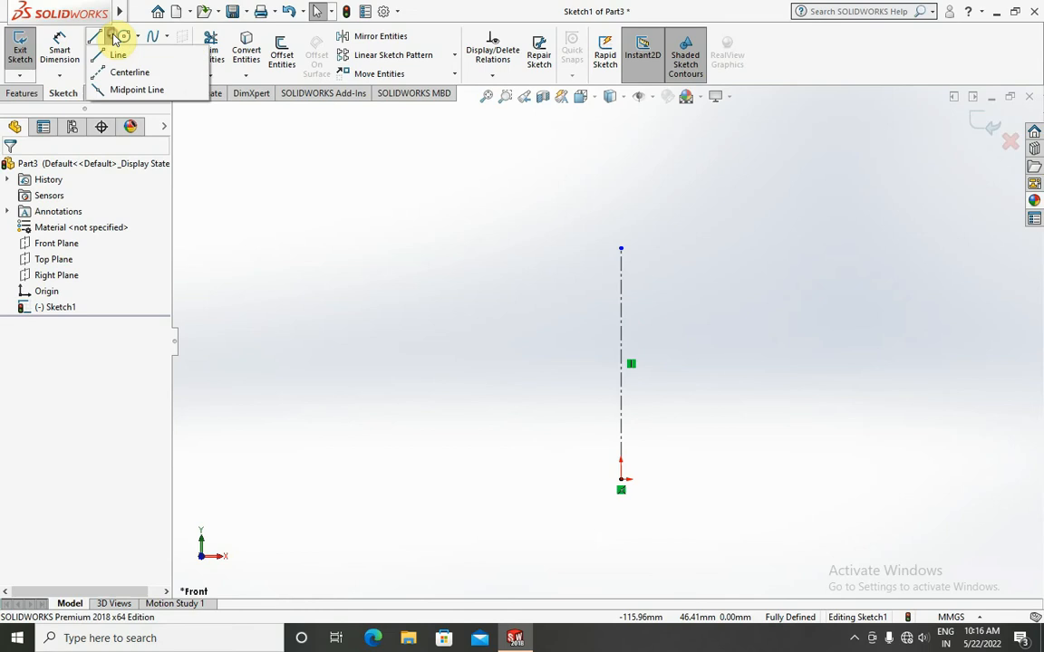
{"action": "left_click", "coordinate": [134, 90]}
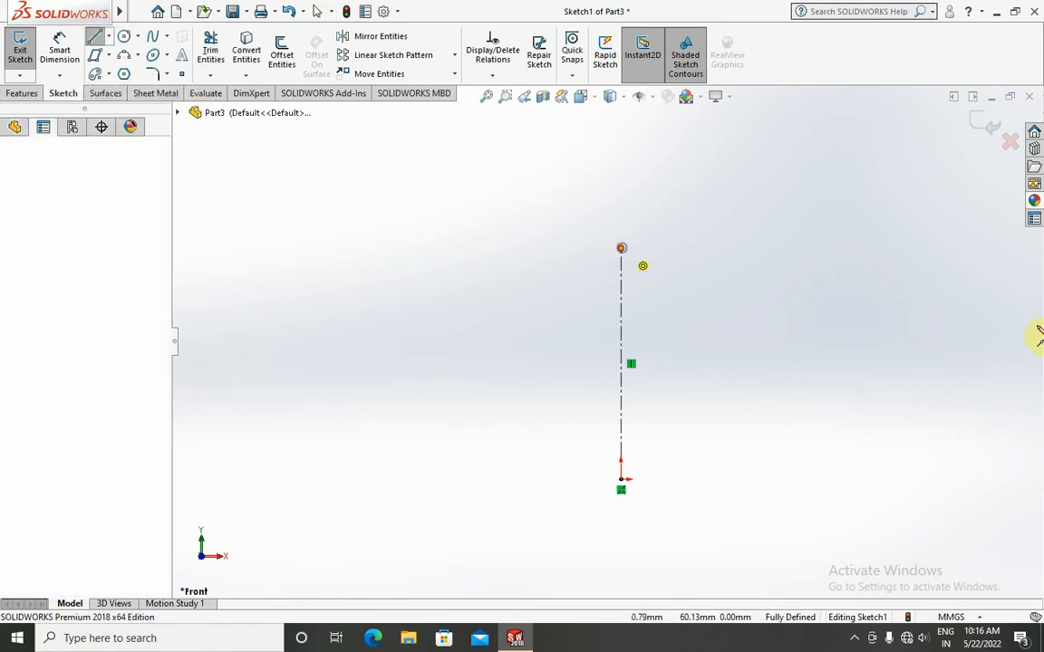
{"action": "left_click", "coordinate": [620, 248]}
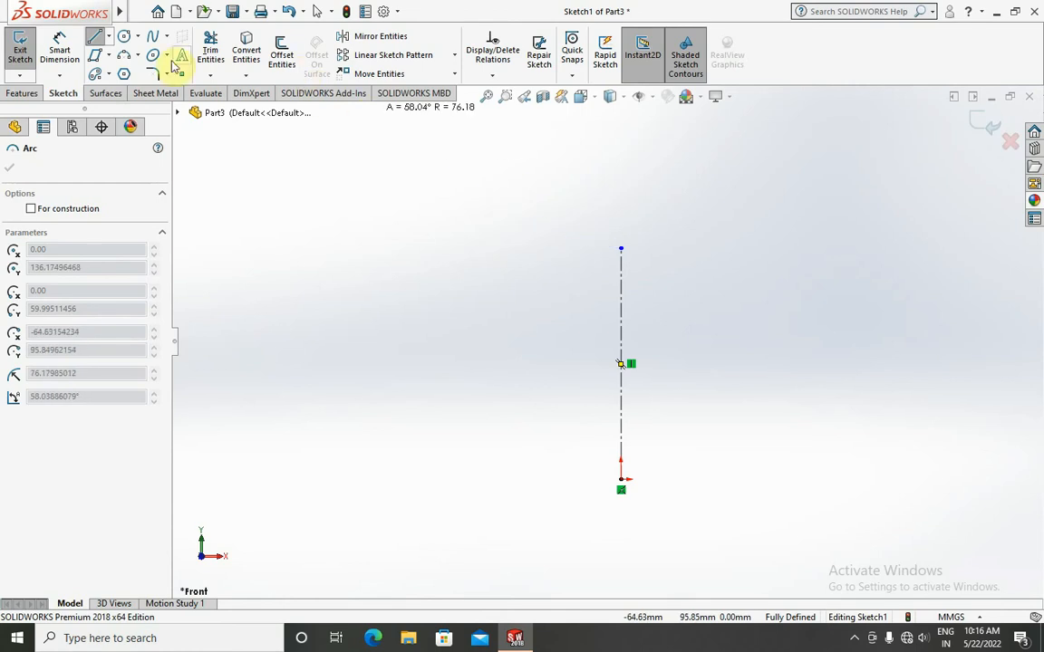
{"action": "left_click", "coordinate": [109, 36]}
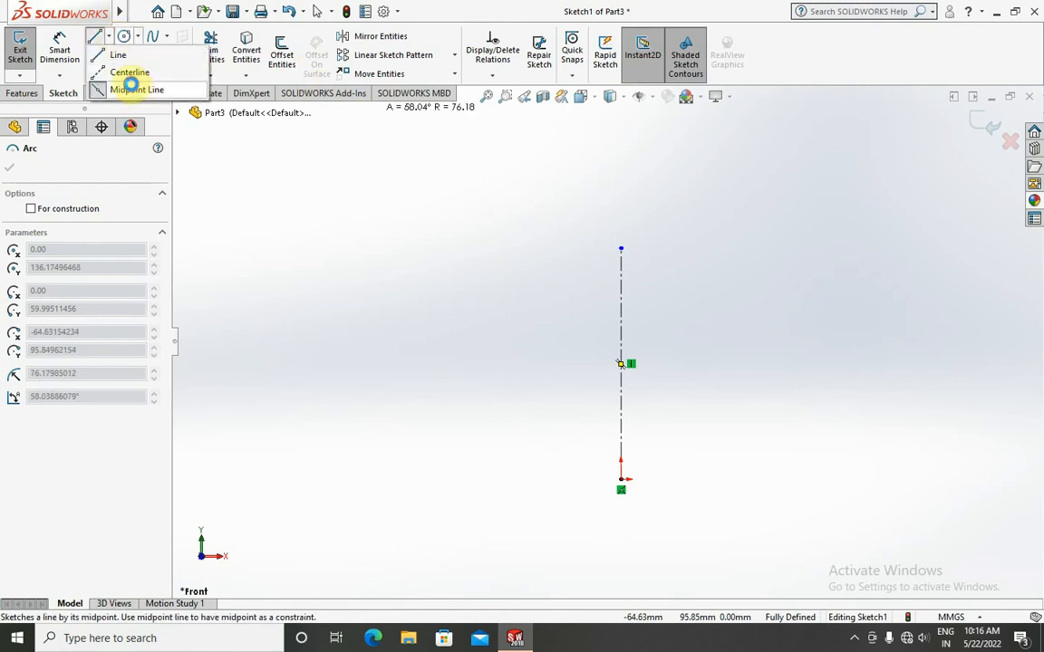
{"action": "key", "text": "Escape"}
Step: Start a horizontal midpoint line centred on the centerline's upper endpoint
{"action": "left_click", "coordinate": [109, 36]}
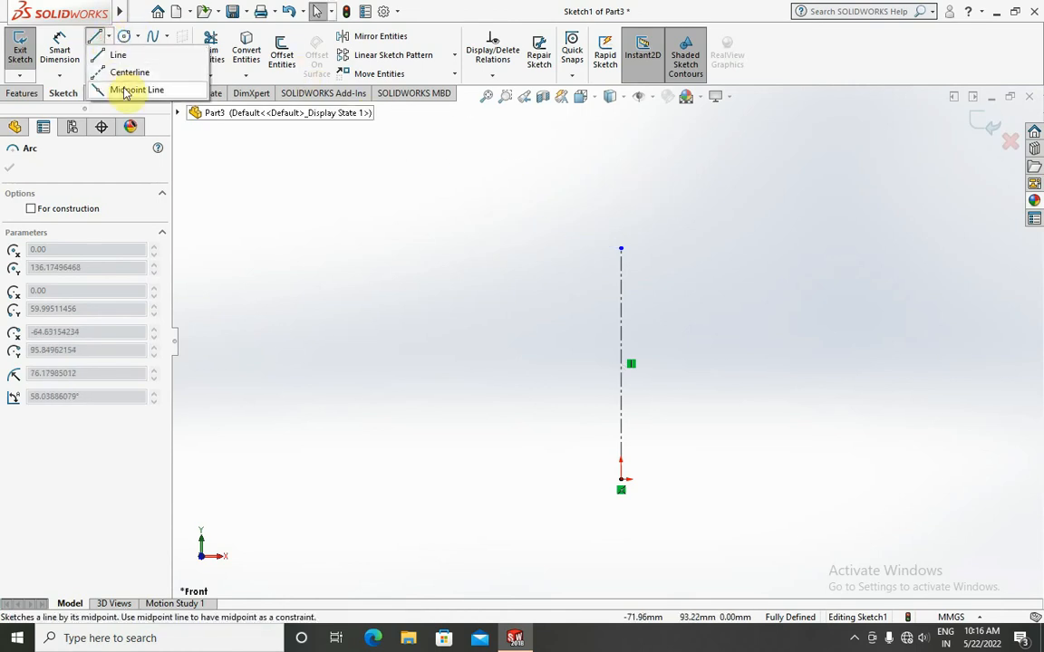
{"action": "left_click", "coordinate": [117, 89]}
{"action": "left_click", "coordinate": [621, 249]}
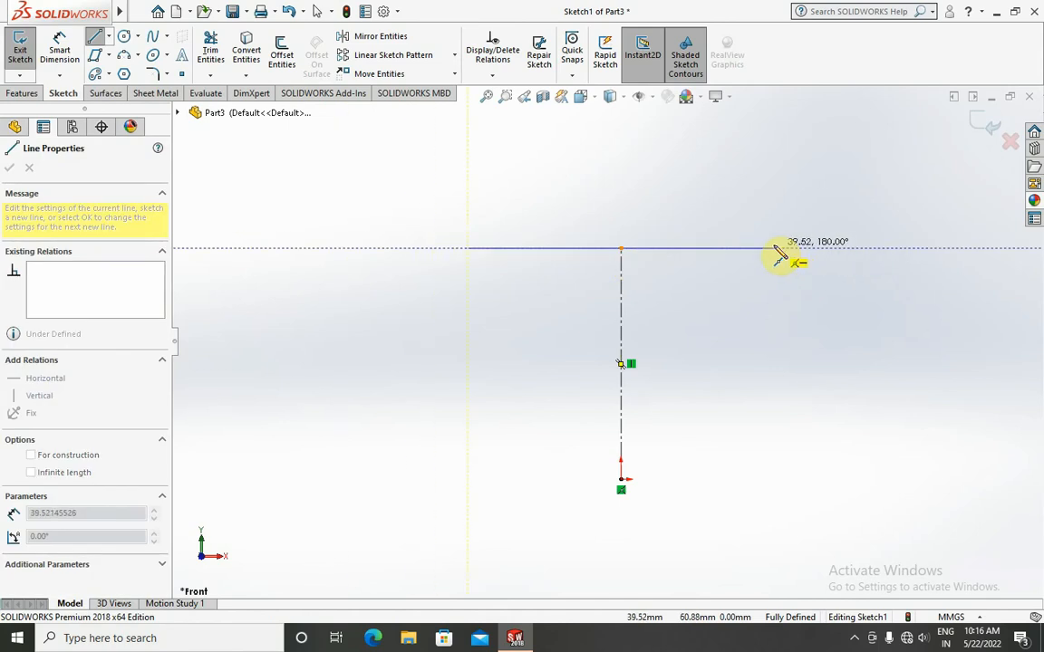
{"action": "left_click", "coordinate": [775, 247]}
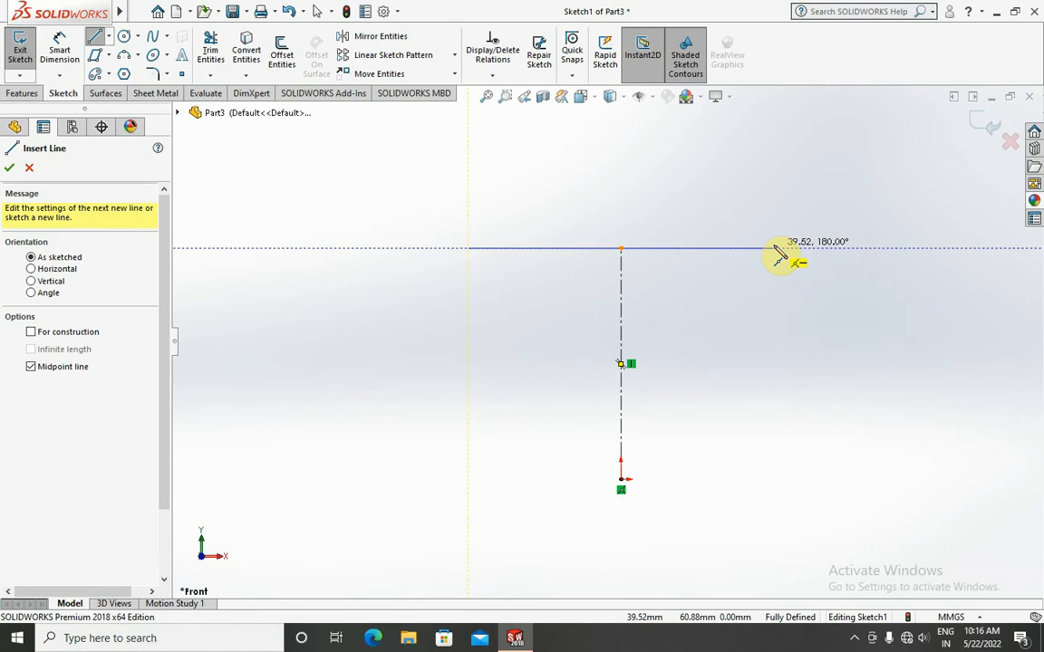
{"action": "left_click", "coordinate": [776, 250]}
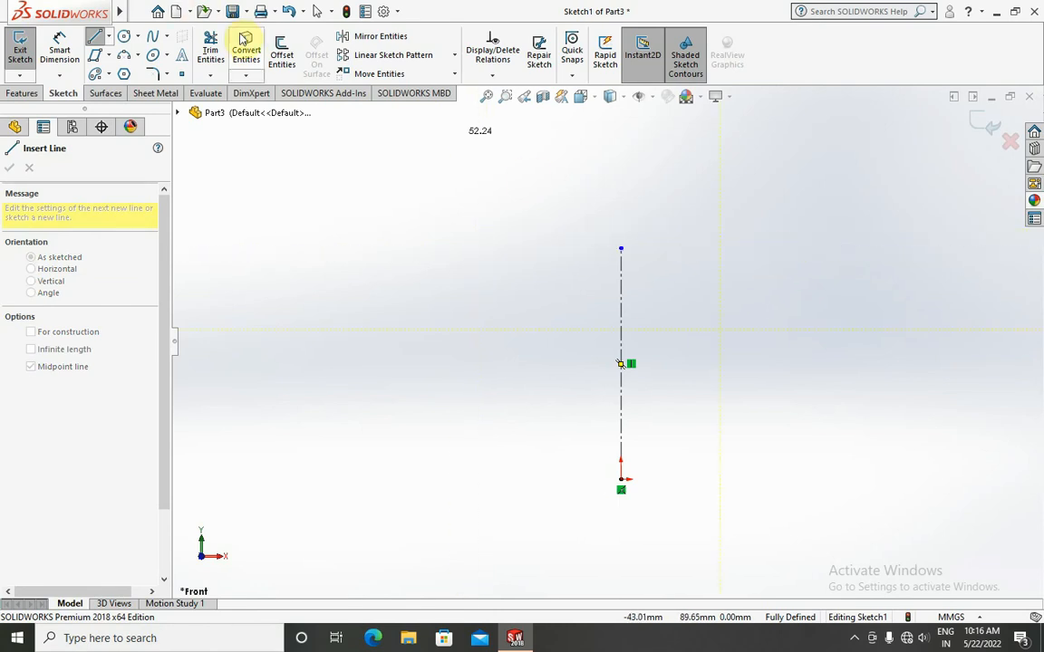
Step: Enable on-screen numeric input on entity creation in the system's sketch options
{"action": "left_click", "coordinate": [385, 13]}
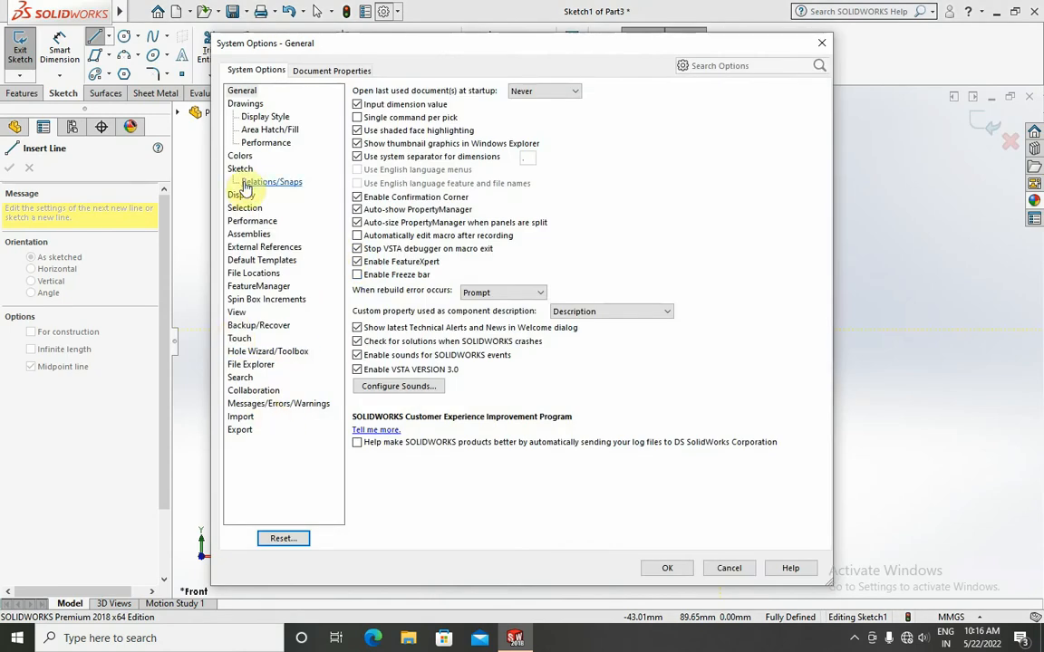
{"action": "left_click", "coordinate": [241, 169]}
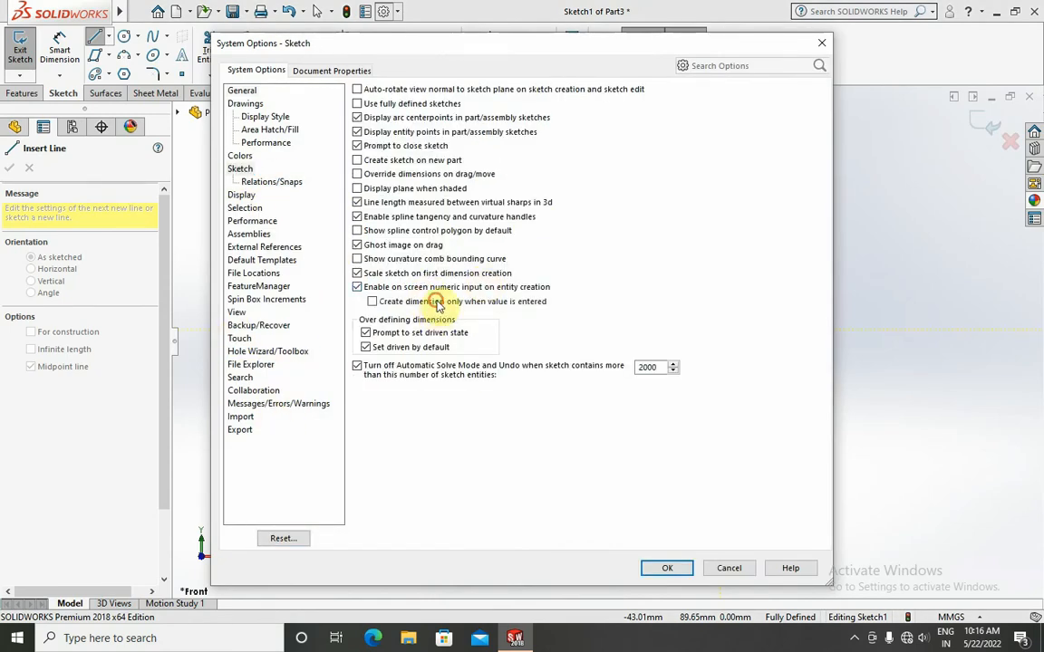
{"action": "left_click", "coordinate": [664, 568]}
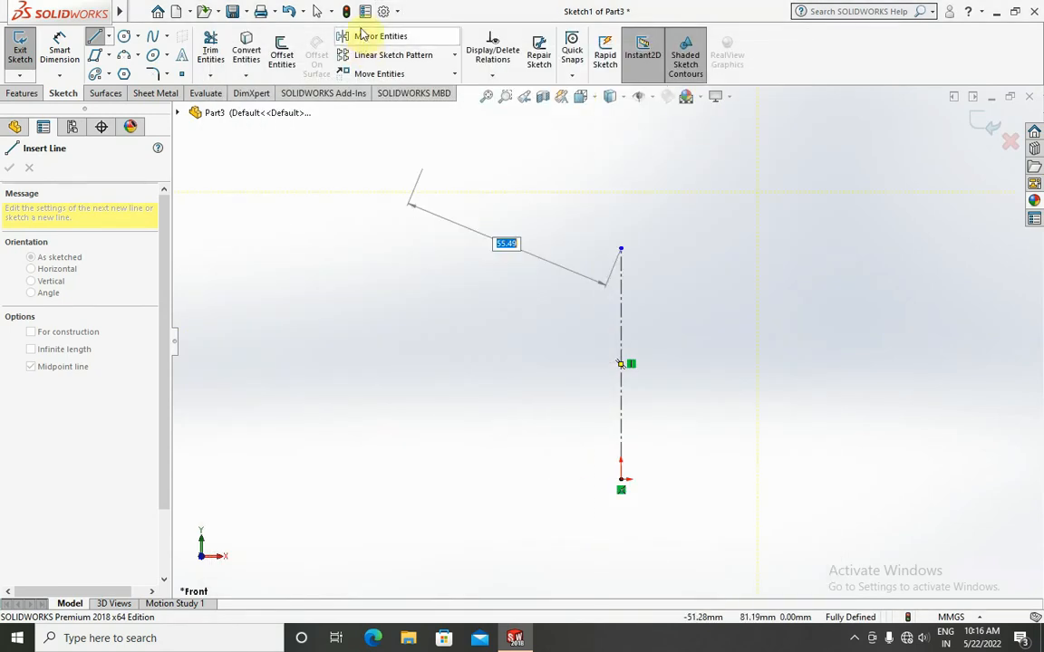
Step: Raise the document's image quality, setting the shaded deviation to 0.15625 mm and the wireframe resolution close to its high end
{"action": "left_click", "coordinate": [384, 11]}
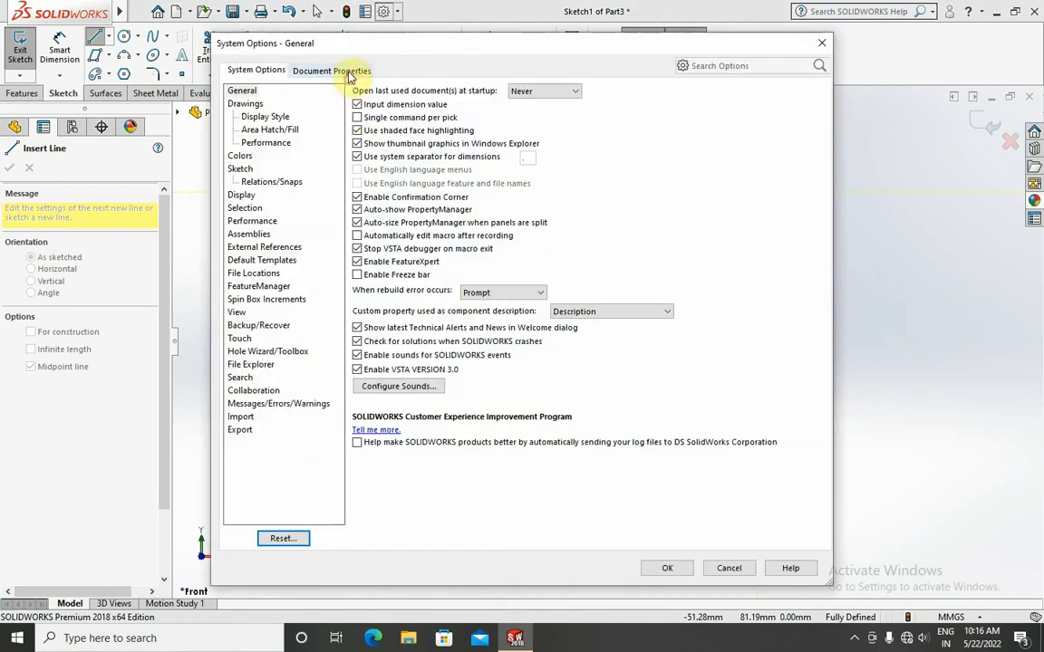
{"action": "left_click", "coordinate": [349, 72]}
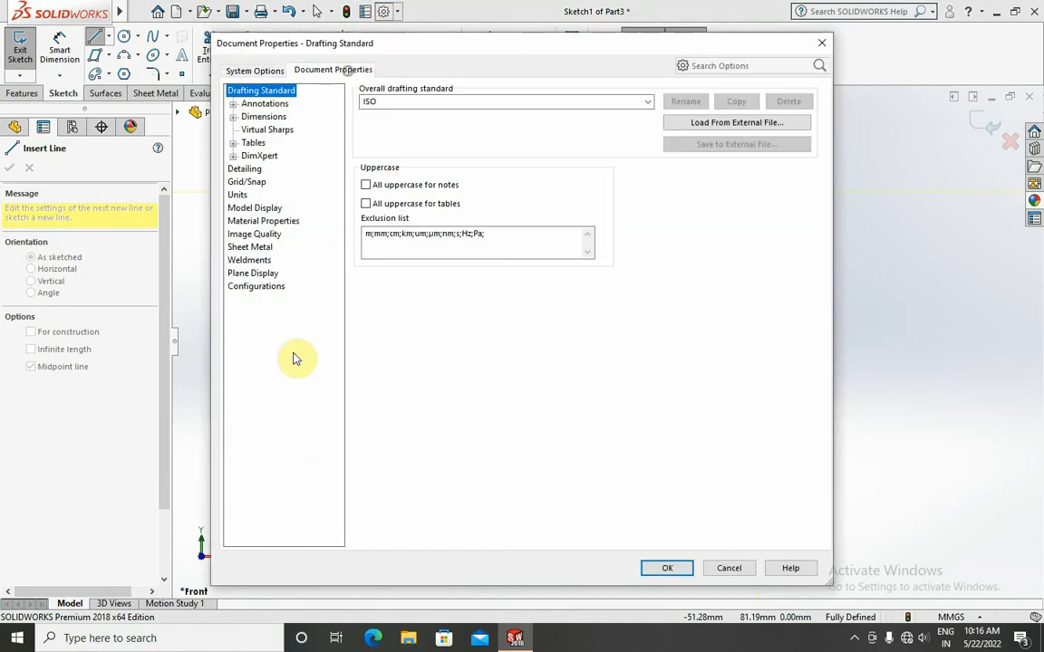
{"action": "left_click", "coordinate": [256, 234]}
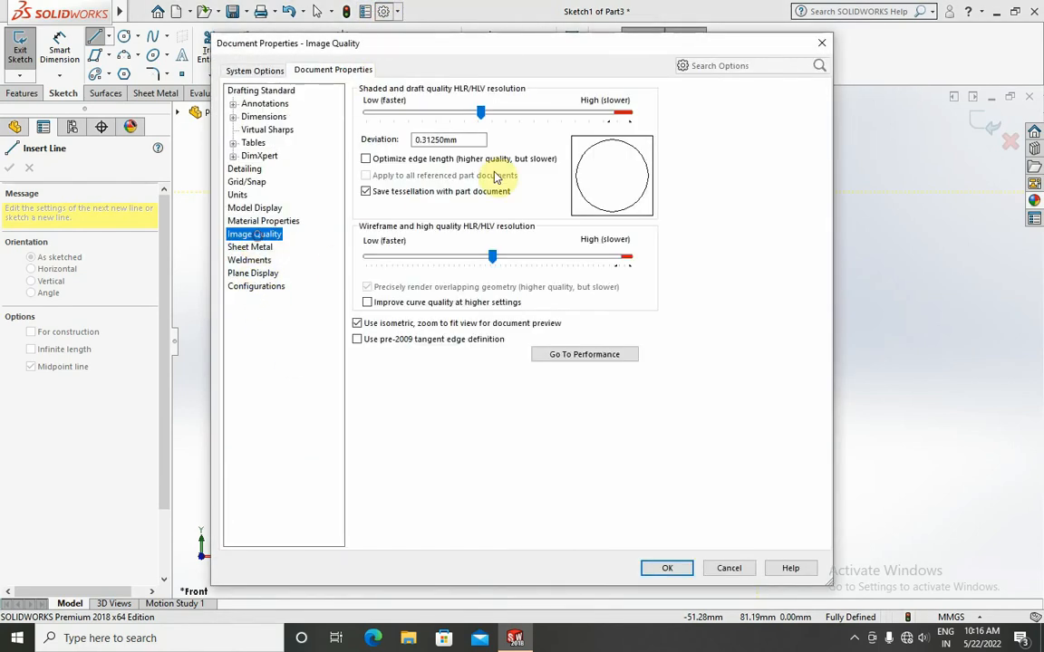
{"action": "left_click_drag", "start_coordinate": [482, 110], "coordinate": [607, 127]}
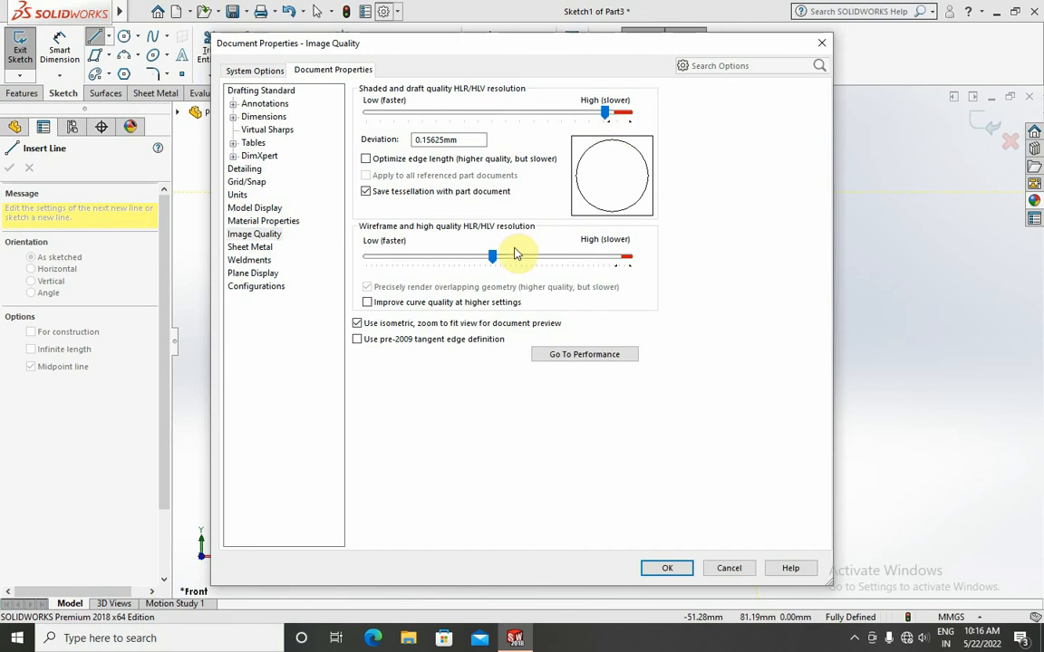
{"action": "left_click_drag", "start_coordinate": [495, 262], "coordinate": [614, 262]}
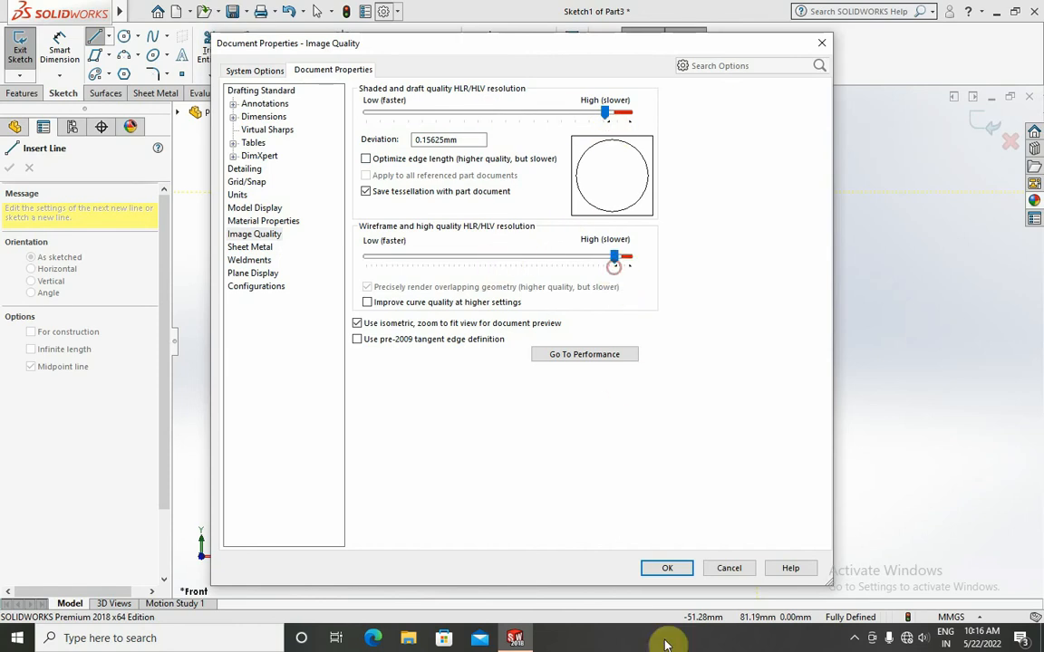
{"action": "left_click", "coordinate": [667, 569]}
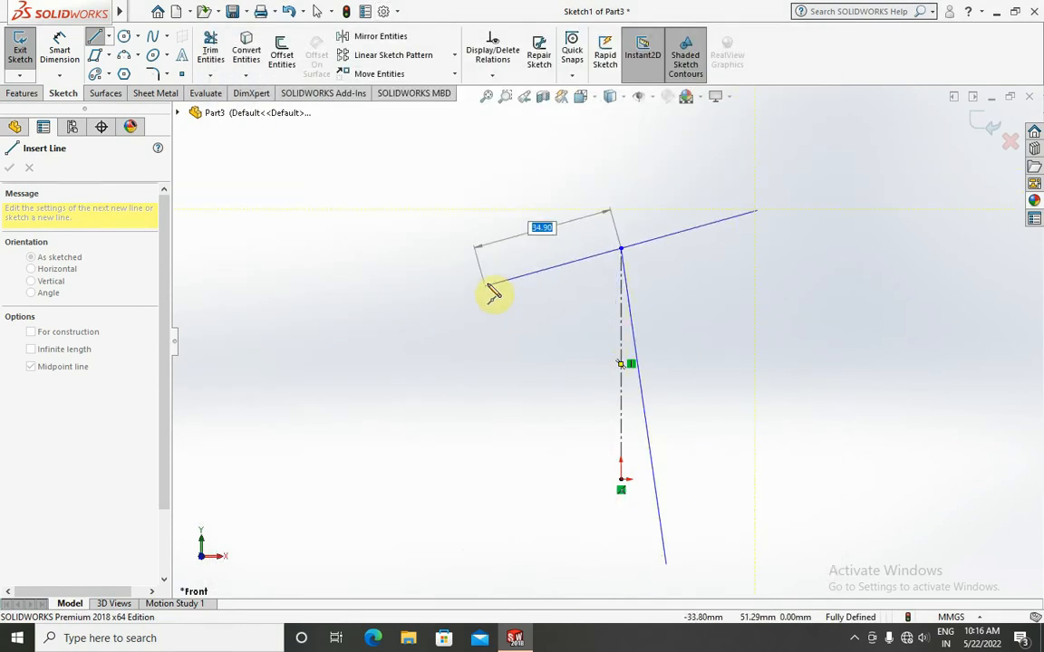
Step: Complete the horizontal midpoint line about 80 mm long across the centerline's upper end and leave the line command
{"action": "left_click", "coordinate": [775, 254]}
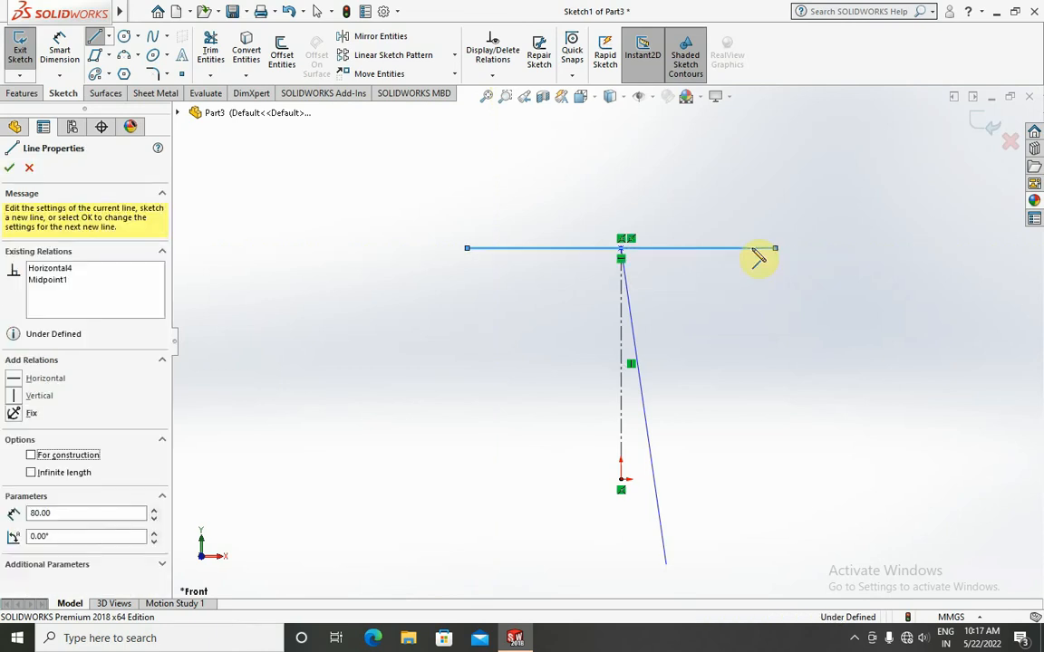
{"action": "right_click", "coordinate": [803, 179]}
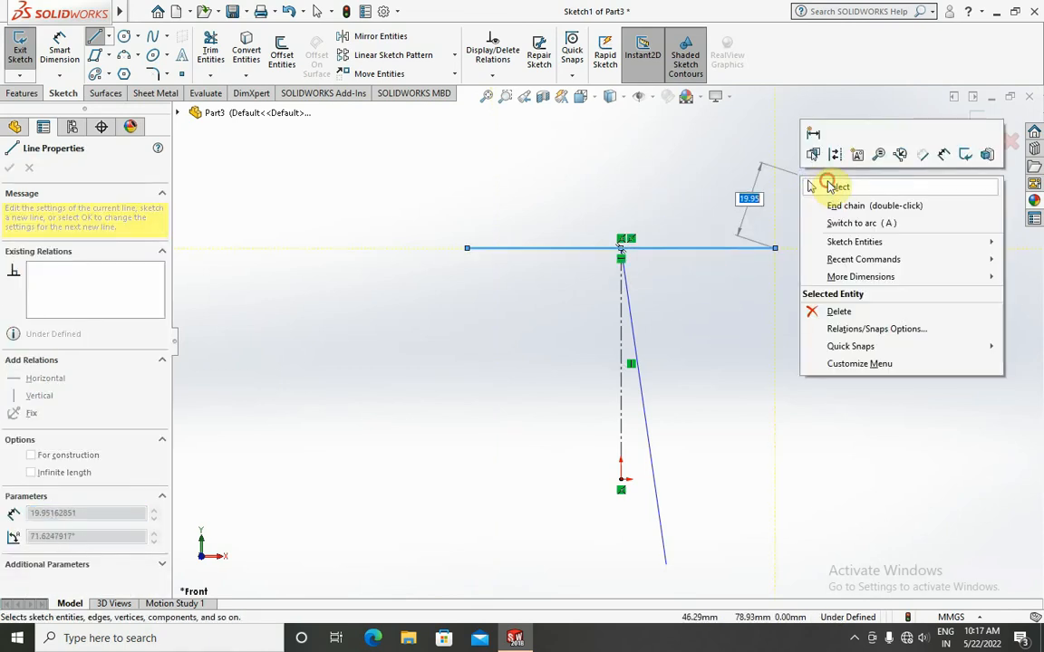
{"action": "left_click", "coordinate": [825, 182]}
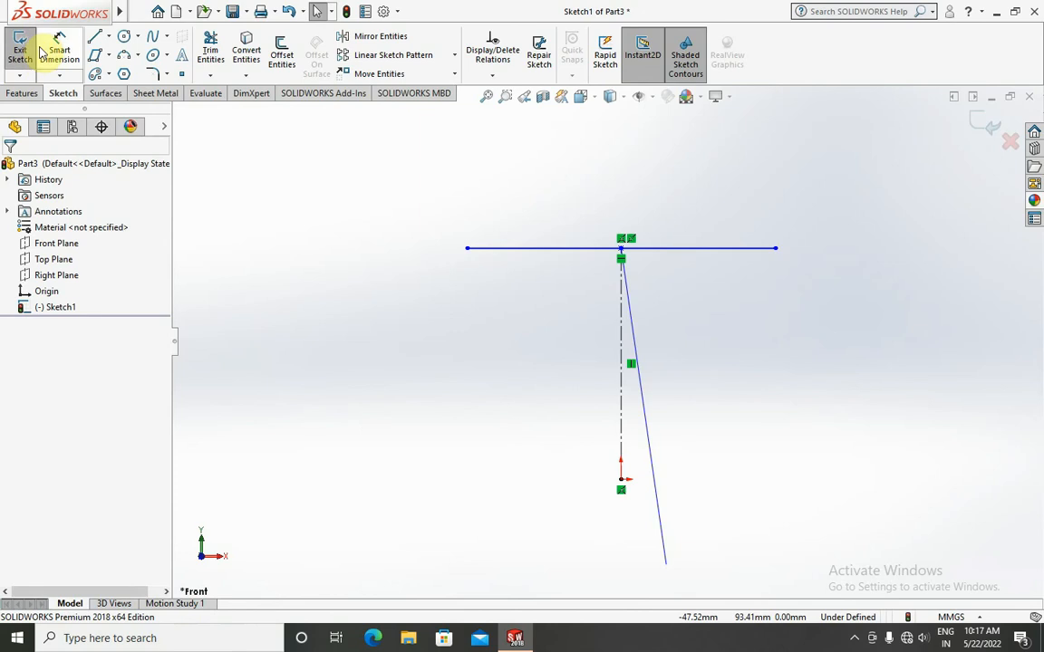
Step: Dimension the length of the horizontal midpoint line at the centerline's upper end, accepting 80 mm
{"action": "left_click", "coordinate": [40, 49]}
{"action": "left_click", "coordinate": [575, 247]}
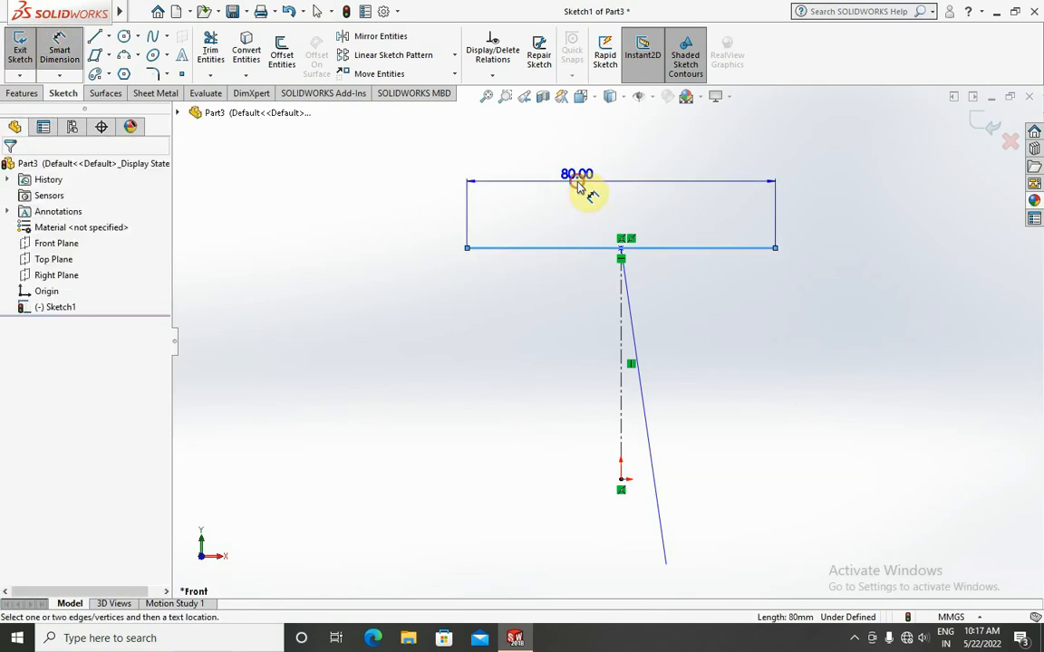
{"action": "left_click", "coordinate": [577, 186]}
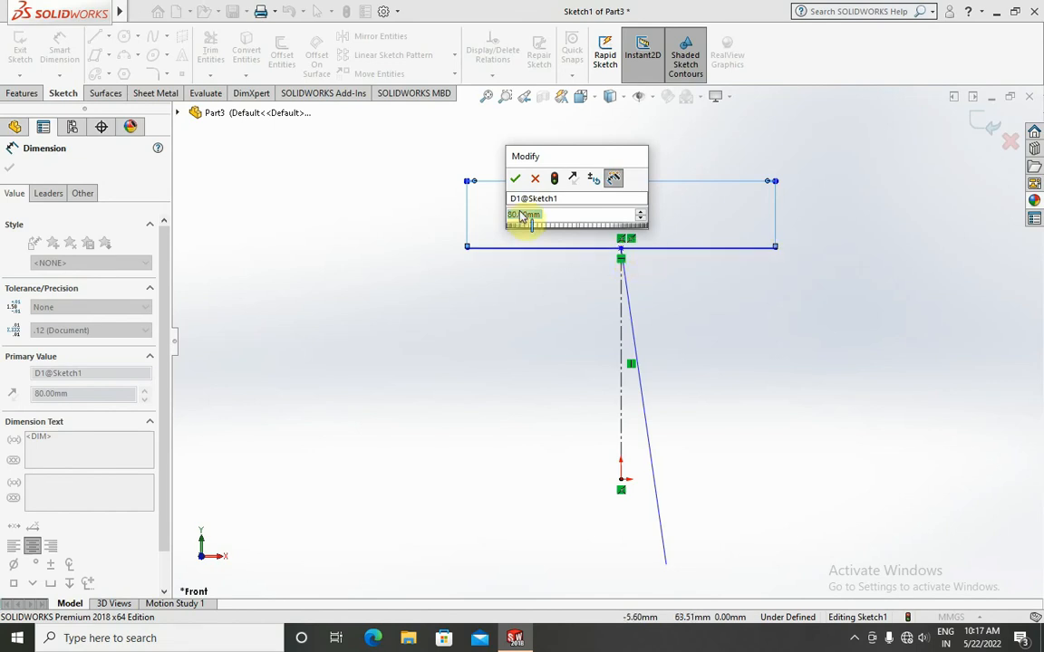
{"action": "key", "text": "Return"}
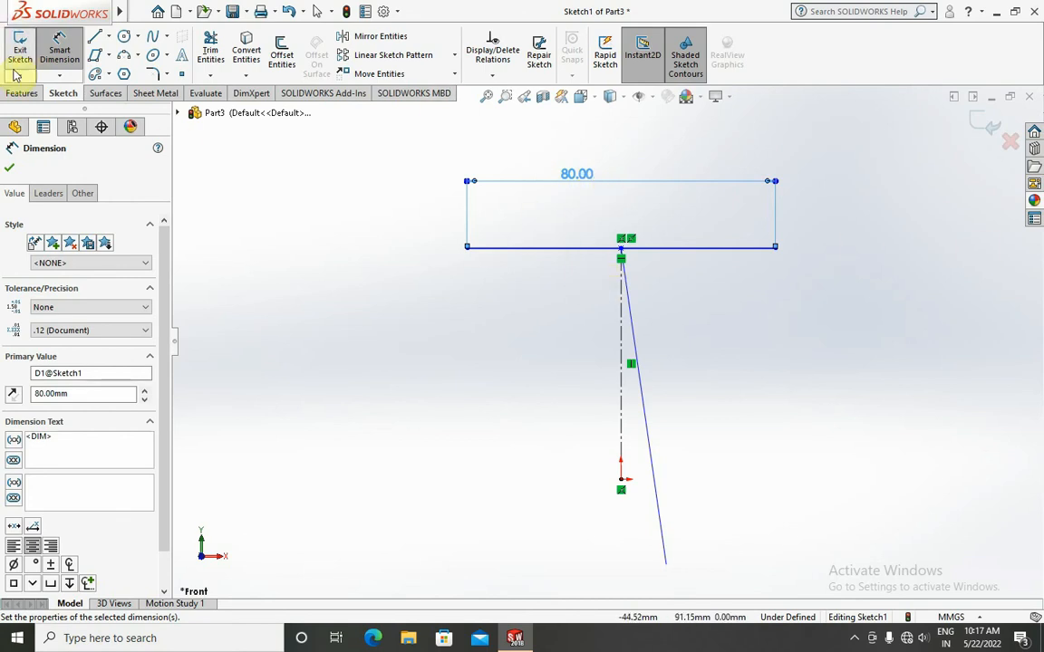
Step: Sketch a horizontal line in the empty area beside the centerline and continue it with a tangent arc curving upward toward the centerline
{"action": "left_click", "coordinate": [107, 38]}
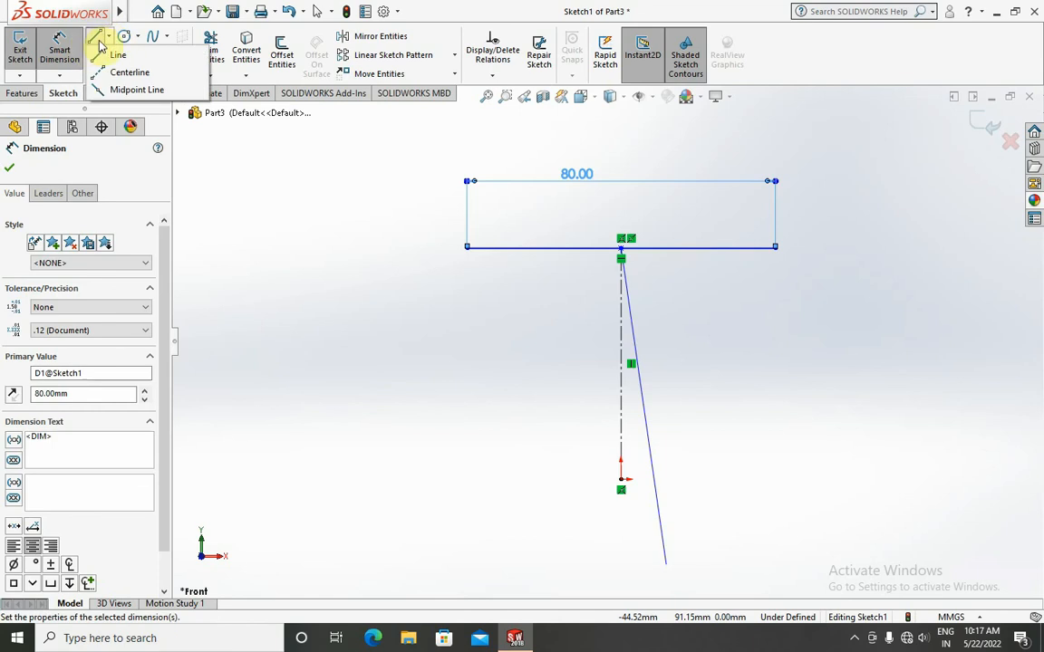
{"action": "left_click", "coordinate": [117, 55]}
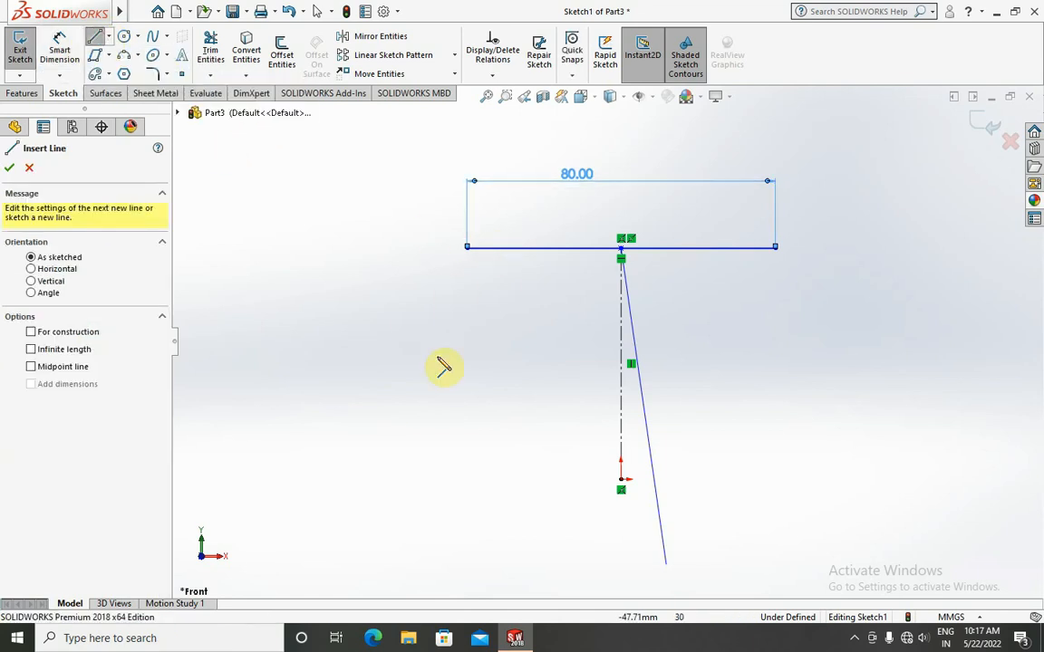
{"action": "left_click", "coordinate": [306, 334]}
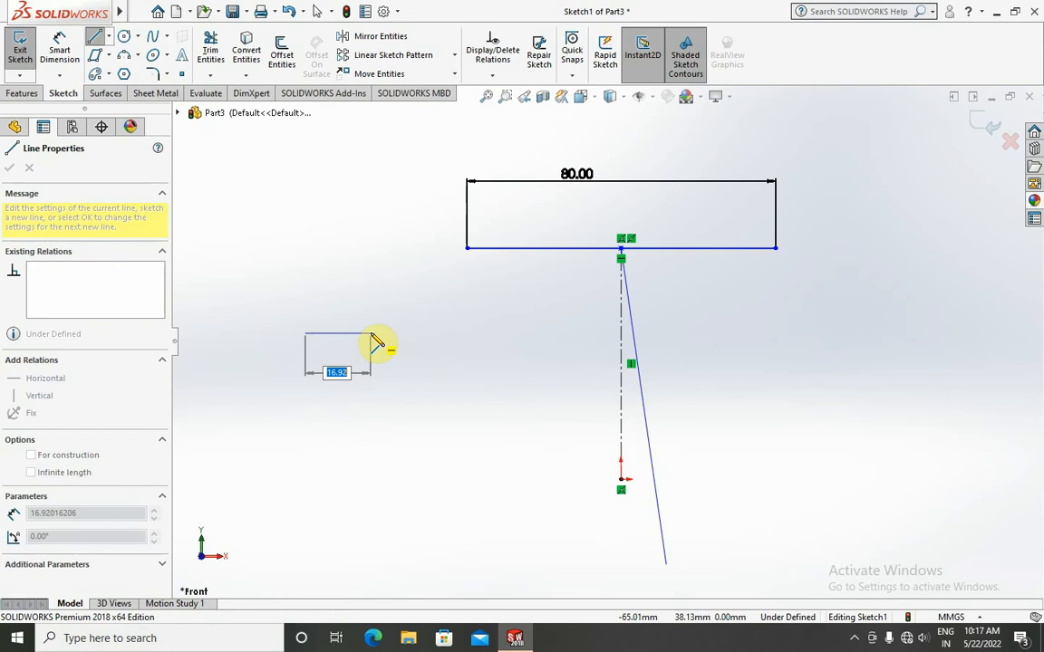
{"action": "left_click", "coordinate": [438, 335]}
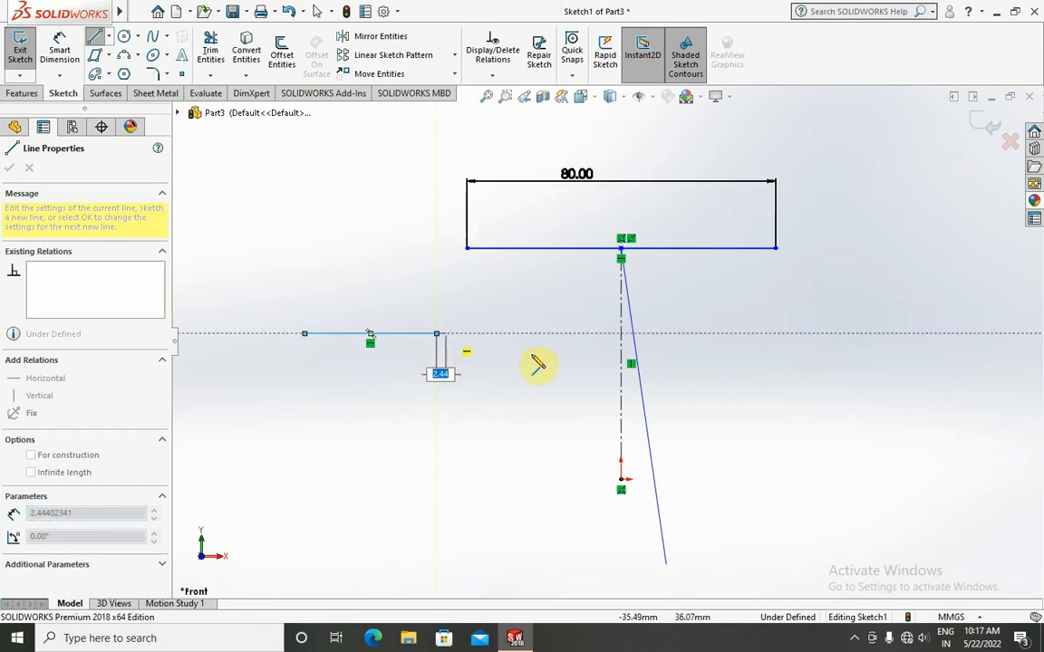
{"action": "left_click", "coordinate": [438, 335]}
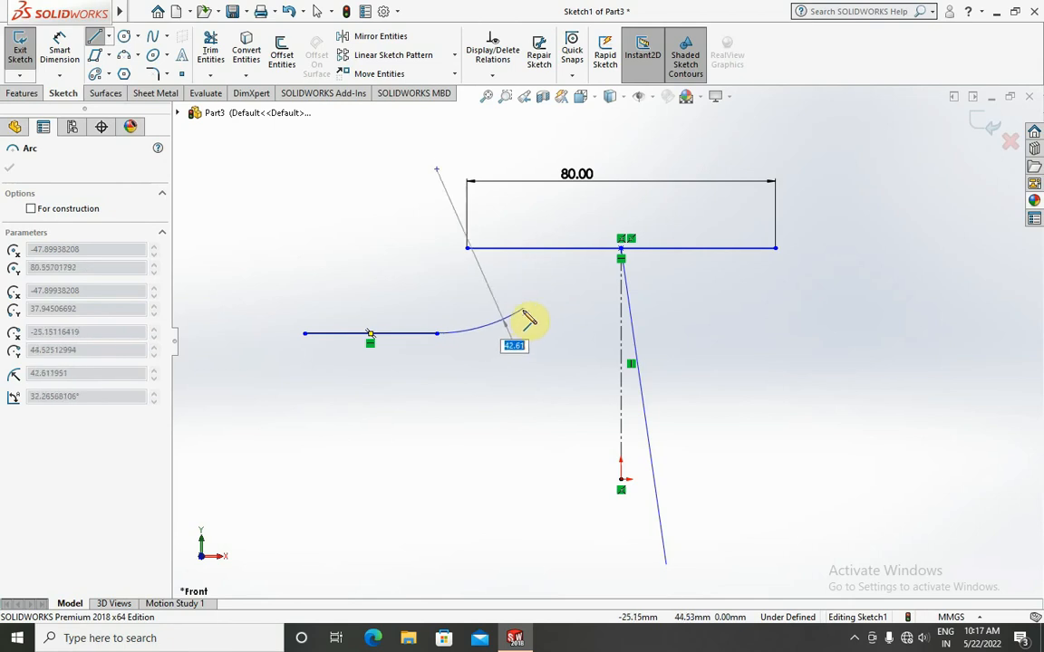
{"action": "left_click", "coordinate": [497, 304]}
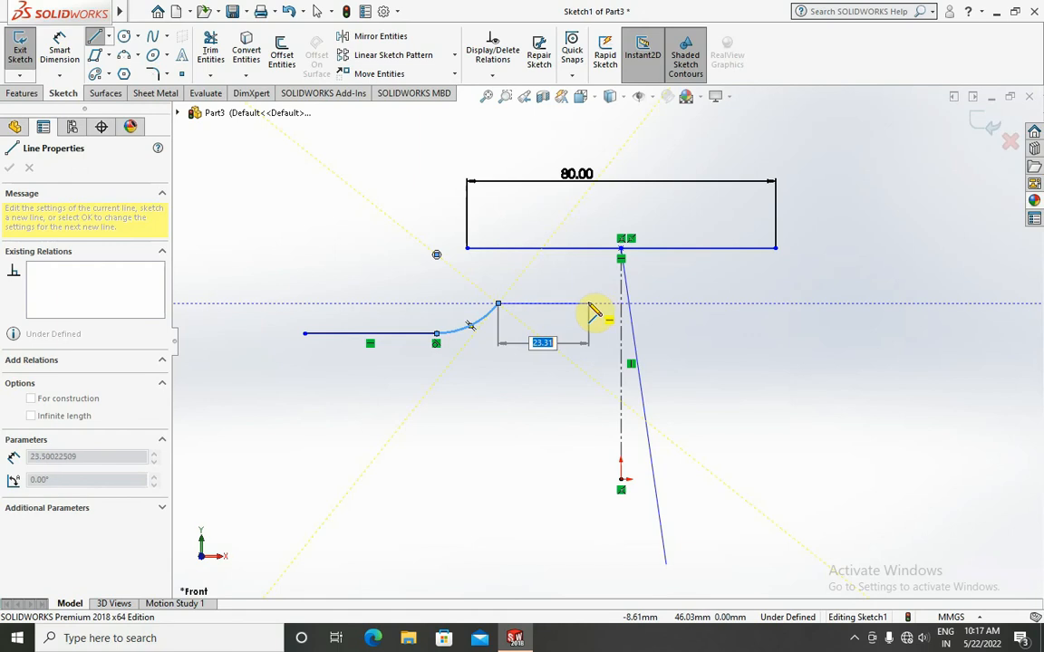
Step: Continue the profile with a horizontal line about 23 mm long, a downward arc of about 18 mm radius and a horizontal return line, ending the chain
{"action": "left_click", "coordinate": [589, 305]}
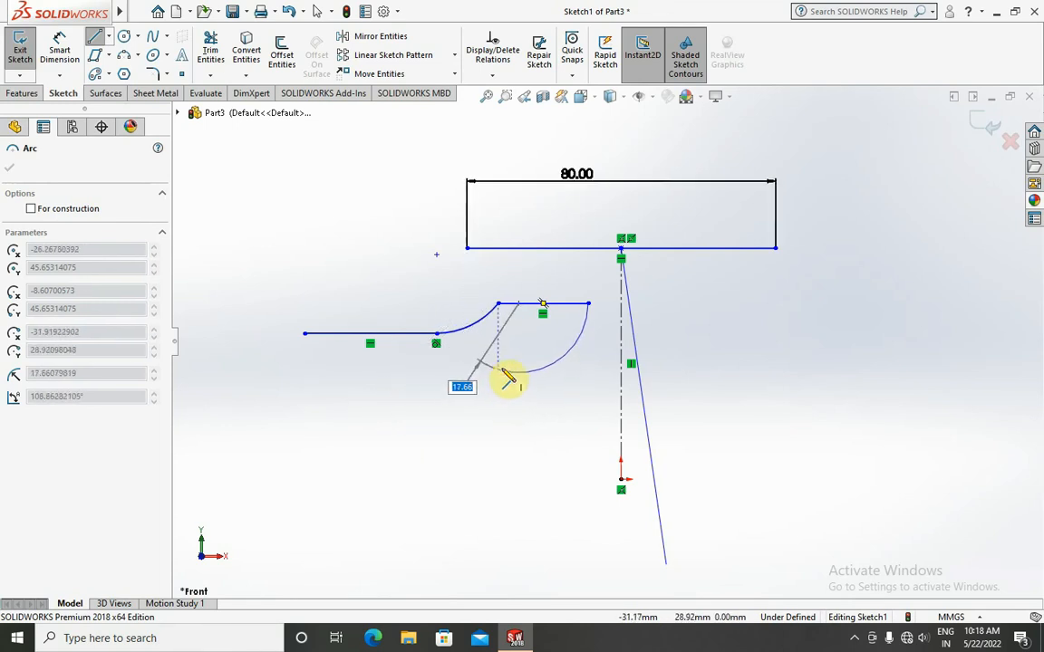
{"action": "left_click", "coordinate": [497, 370]}
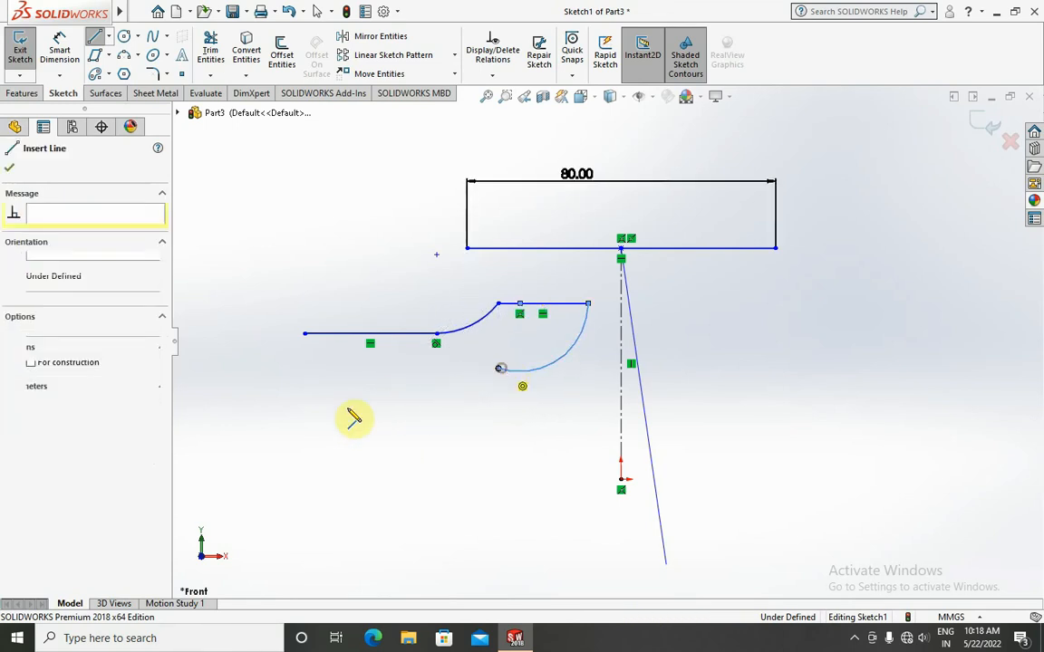
{"action": "left_click", "coordinate": [306, 370]}
{"action": "right_click", "coordinate": [385, 234]}
{"action": "left_click", "coordinate": [396, 245]}
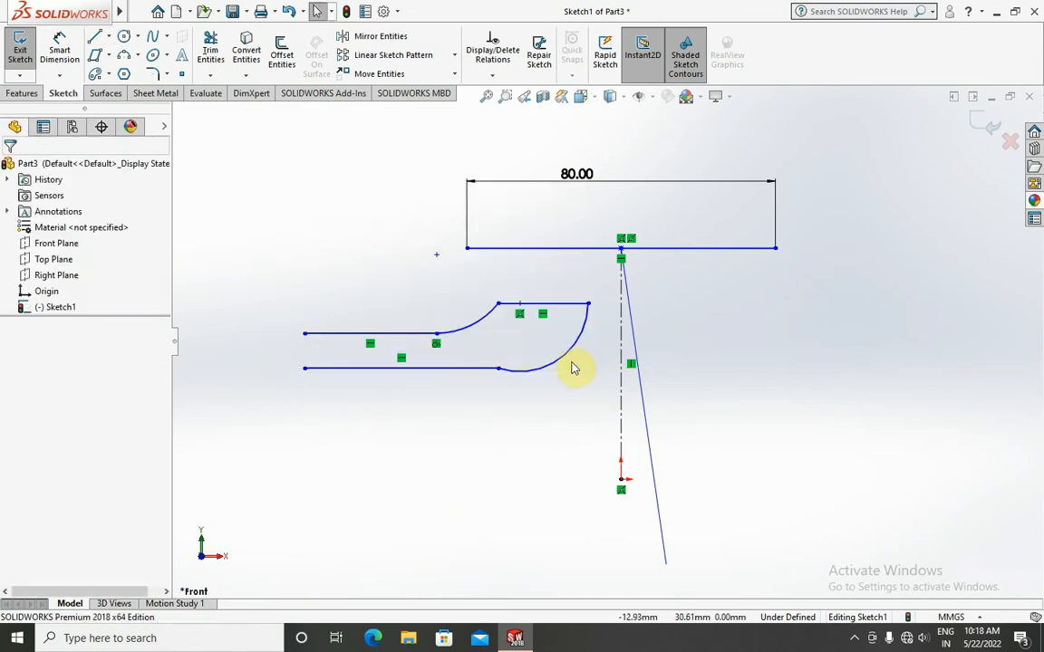
Step: Make the profile's larger lower arc tangent to the lower horizontal line
{"action": "left_click", "coordinate": [523, 371]}
{"action": "left_click", "coordinate": [477, 369], "text": "ctrl"}
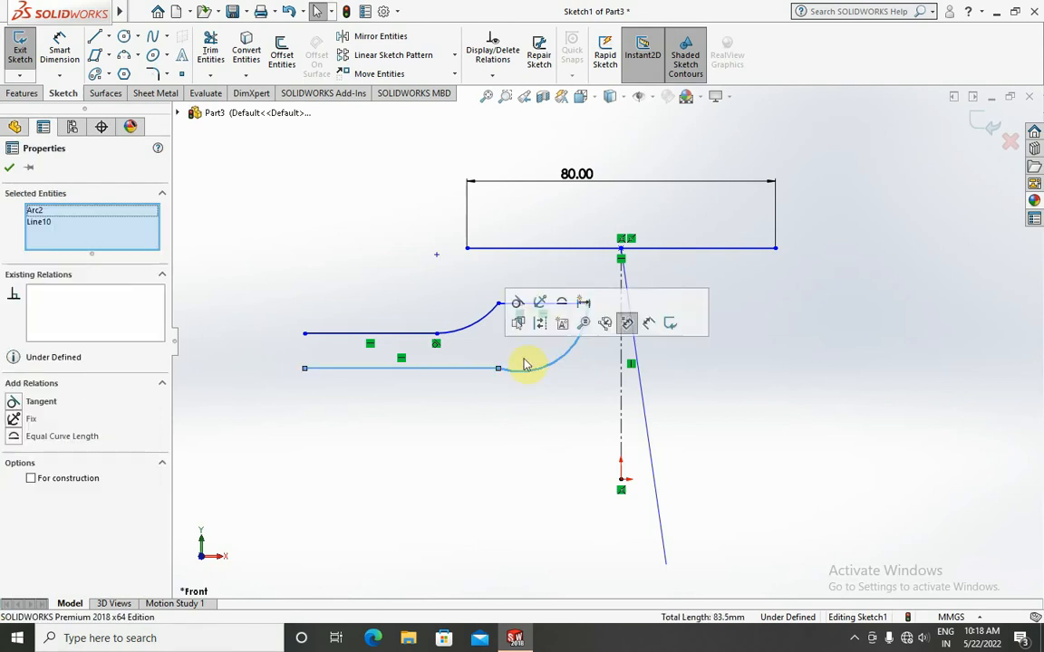
{"action": "left_click", "coordinate": [517, 302]}
{"action": "left_click", "coordinate": [492, 415]}
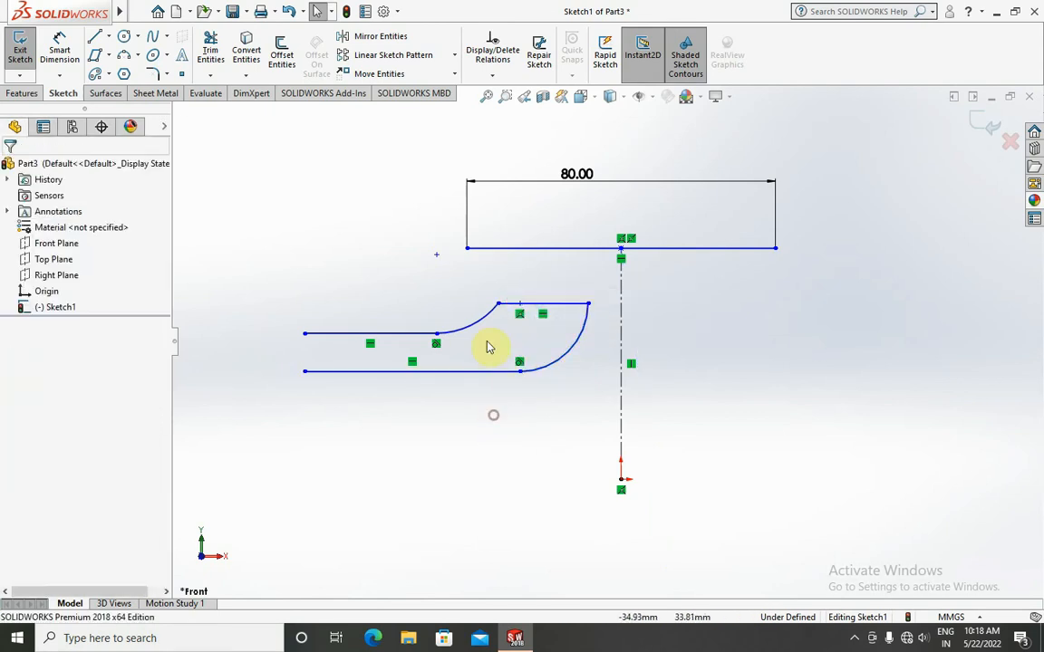
{"action": "left_click", "coordinate": [485, 402]}
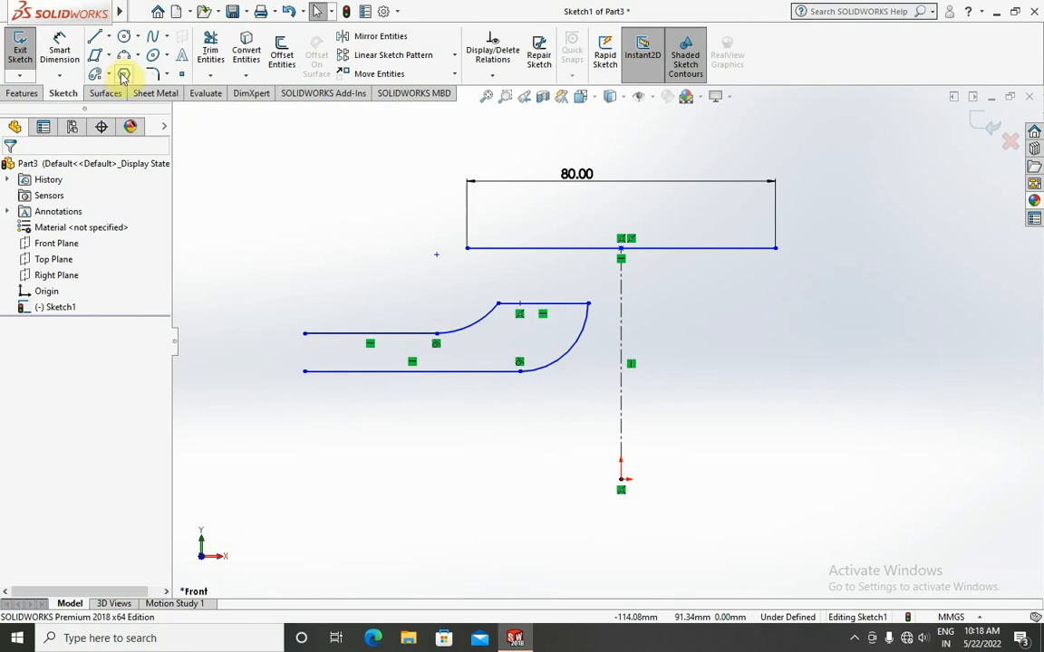
{"action": "left_click", "coordinate": [108, 41]}
{"action": "left_click", "coordinate": [108, 38]}
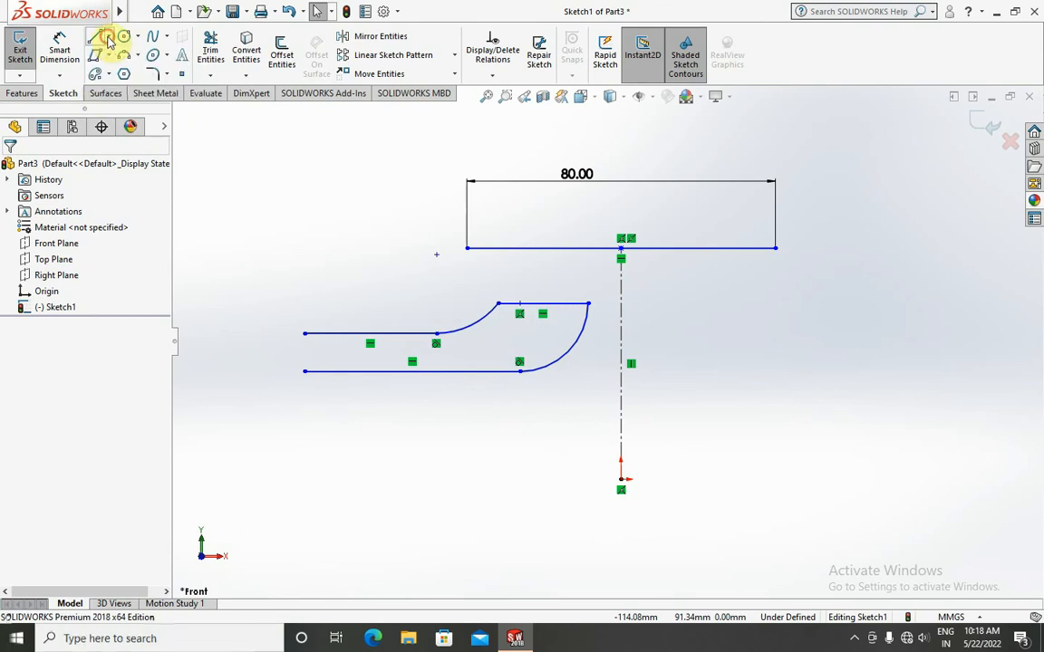
{"action": "left_click", "coordinate": [58, 75]}
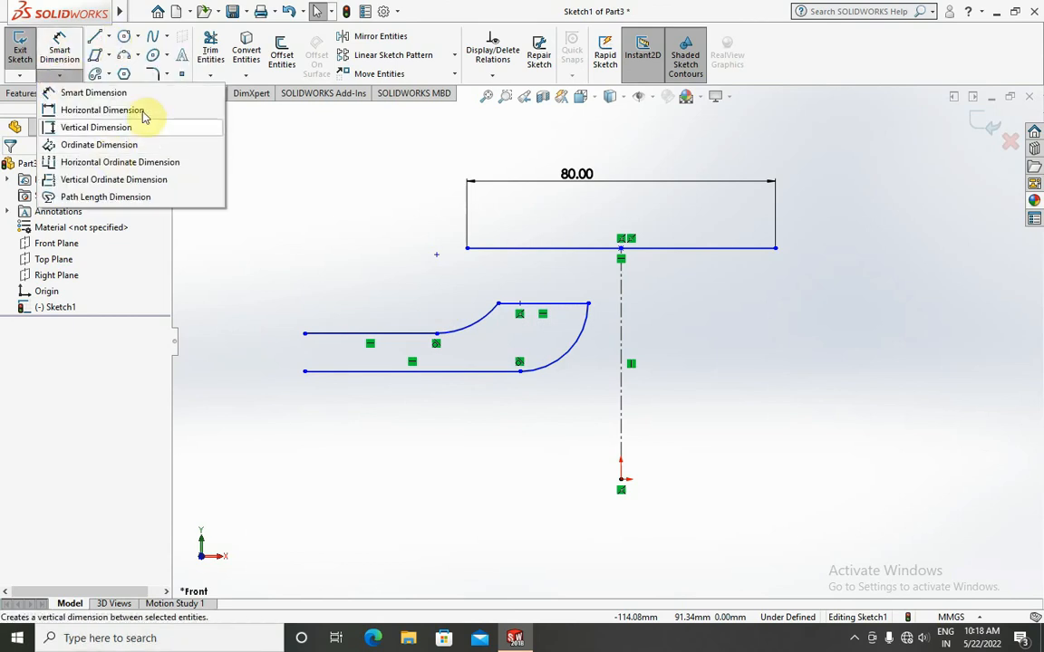
{"action": "left_click", "coordinate": [166, 36]}
{"action": "left_click", "coordinate": [156, 52]}
{"action": "left_click", "coordinate": [59, 75]}
{"action": "left_click", "coordinate": [62, 80]}
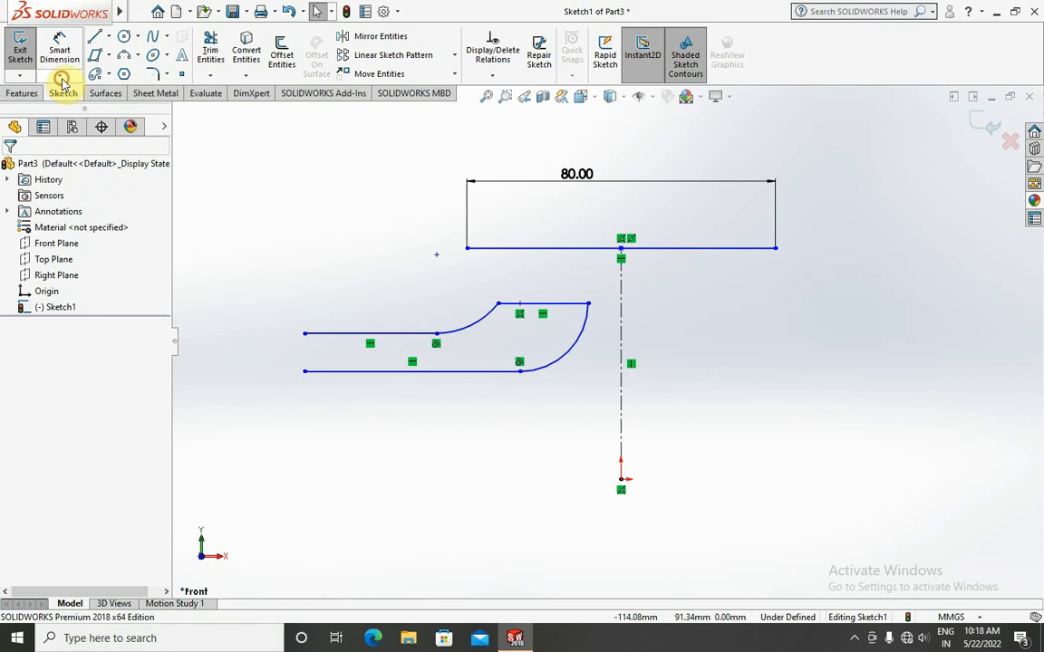
{"action": "left_click", "coordinate": [58, 76]}
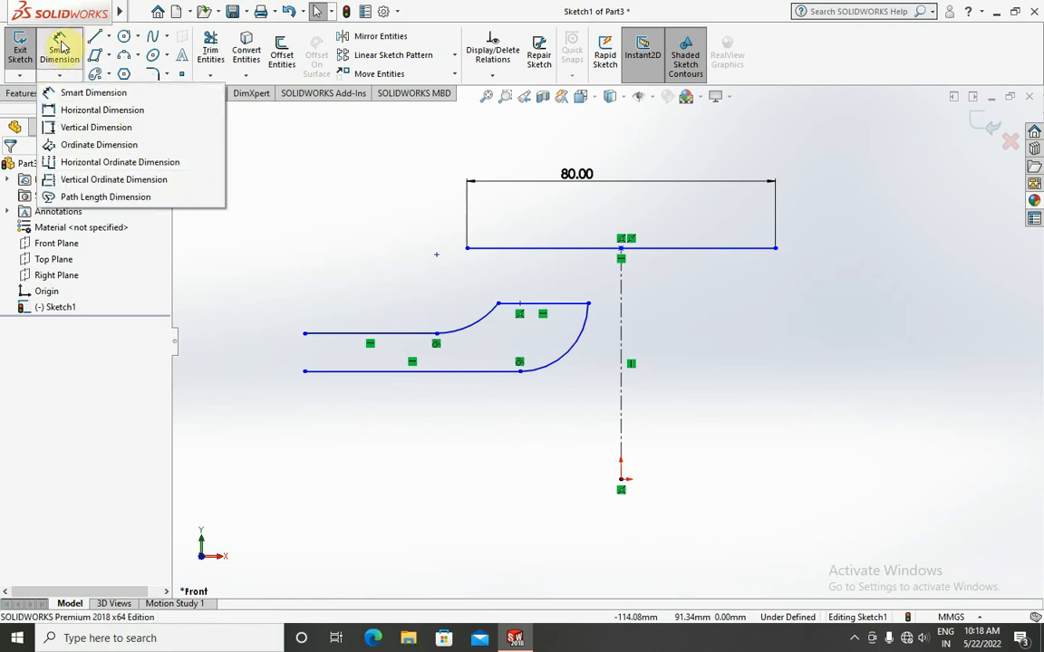
Step: Try to dimension the angle between the horizontal midpoint line and the vertical centerline with Smart Dimension
{"action": "left_click", "coordinate": [86, 91]}
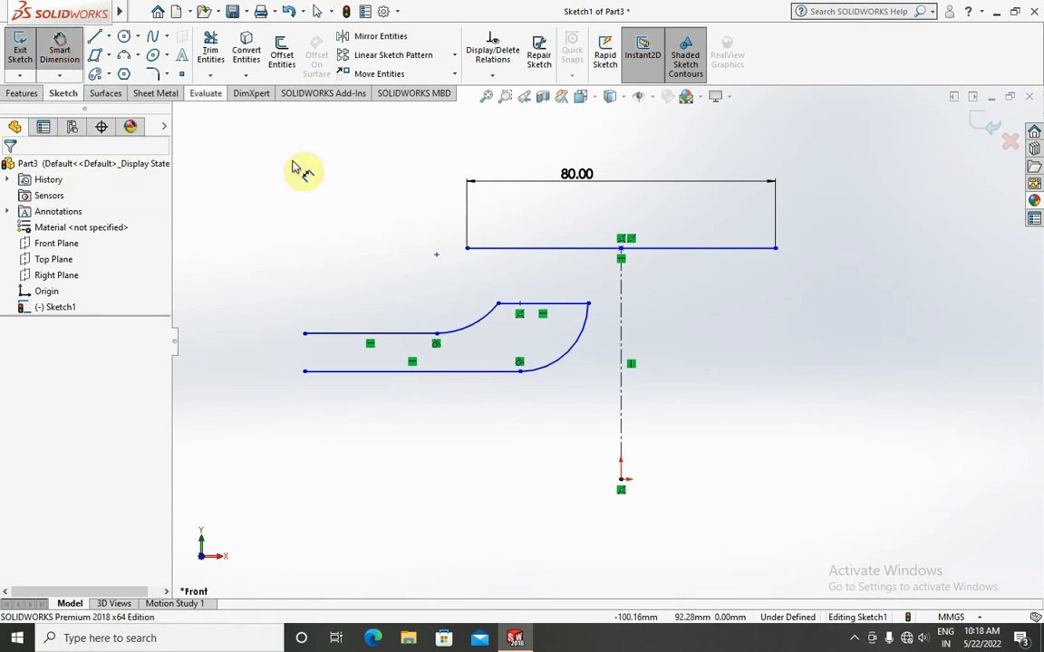
{"action": "left_click", "coordinate": [593, 254]}
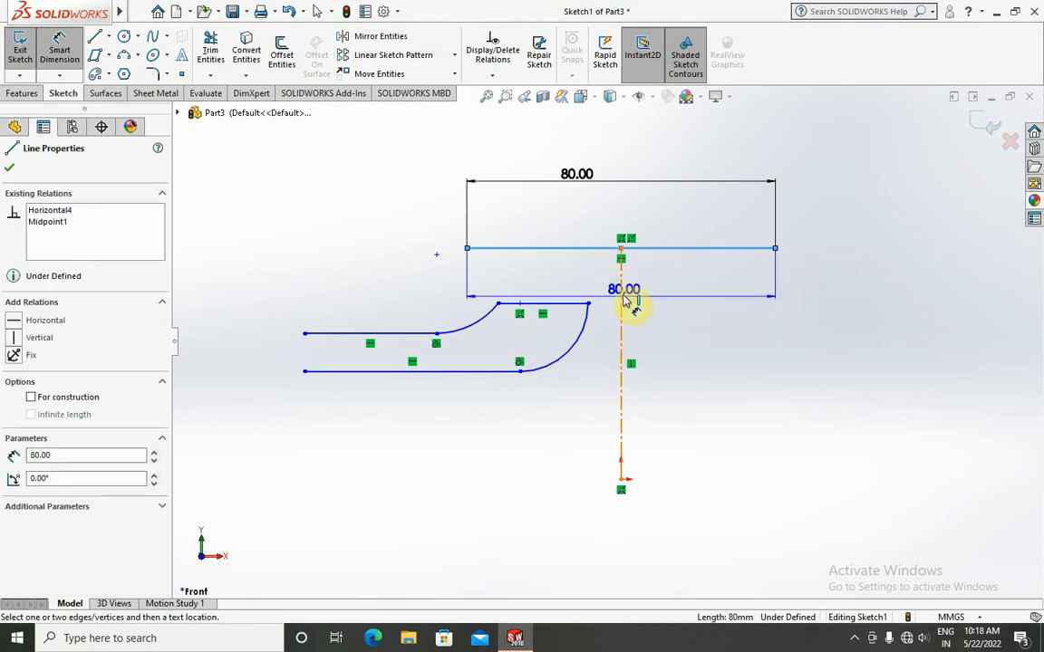
{"action": "left_click", "coordinate": [621, 296]}
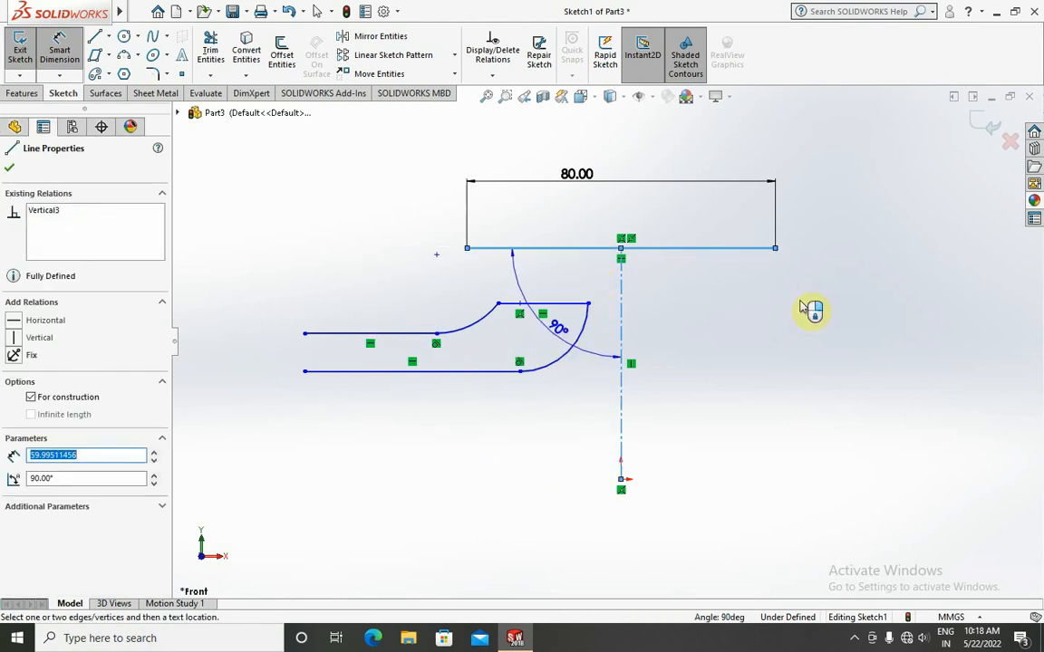
{"action": "key", "text": "Escape"}
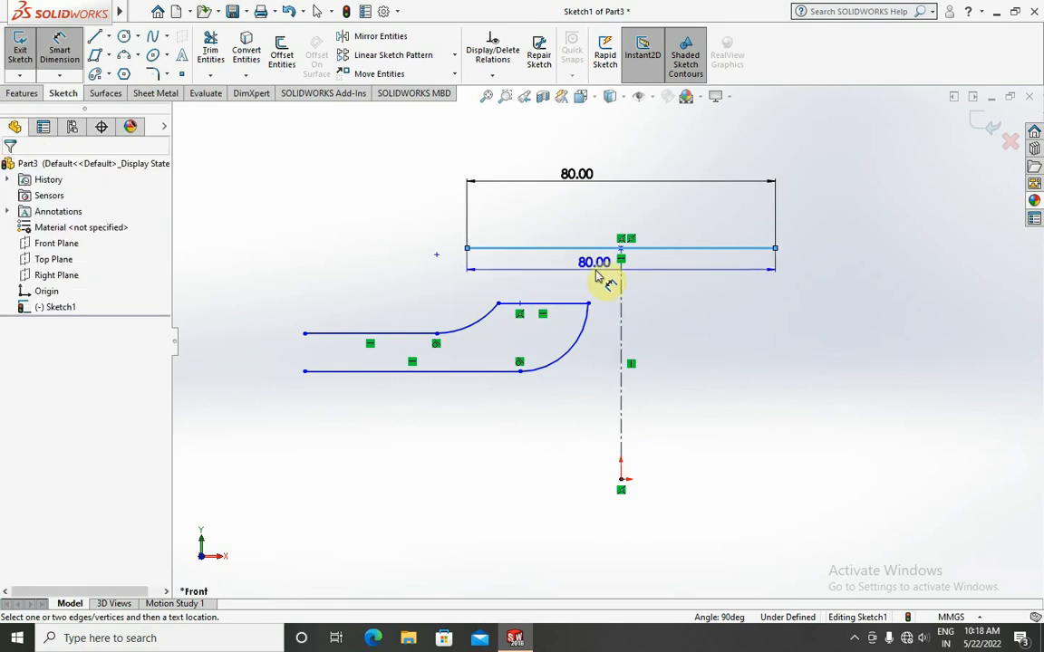
{"action": "key", "text": "Escape"}
{"action": "key", "text": "Escape"}
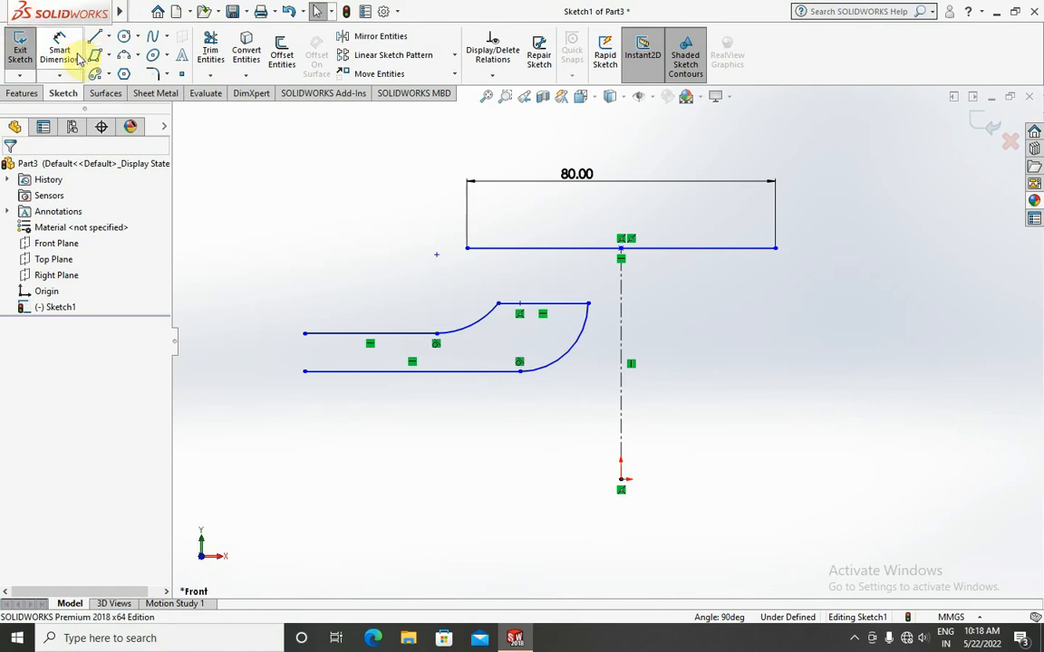
Step: Set the horizontal midpoint line's length dimension to 30 mm
{"action": "double_click", "coordinate": [585, 178]}
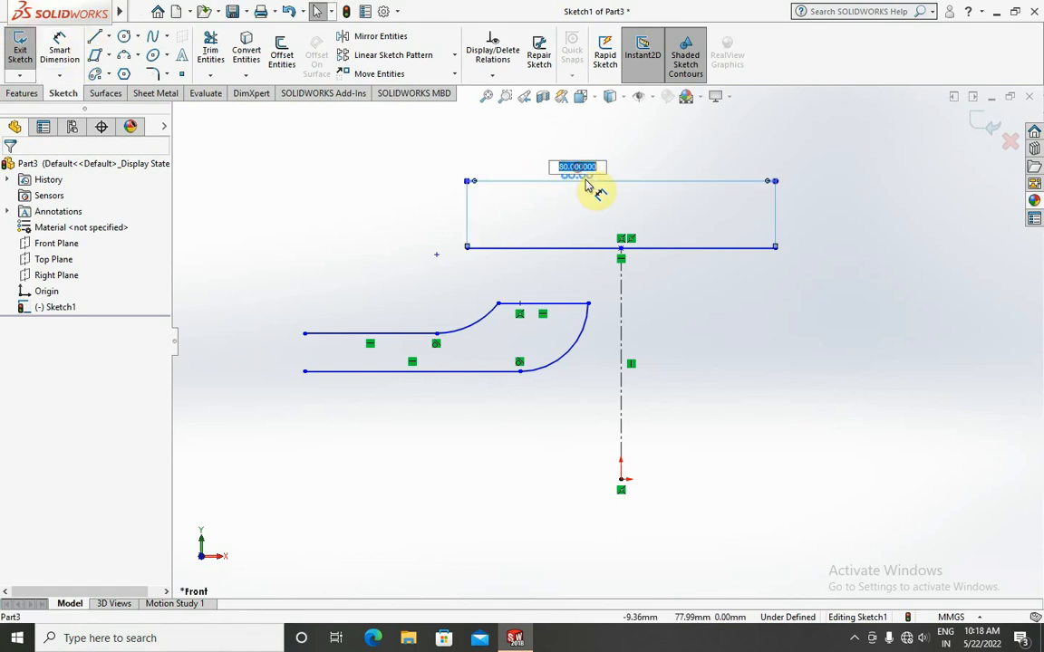
{"action": "key", "text": "Return"}
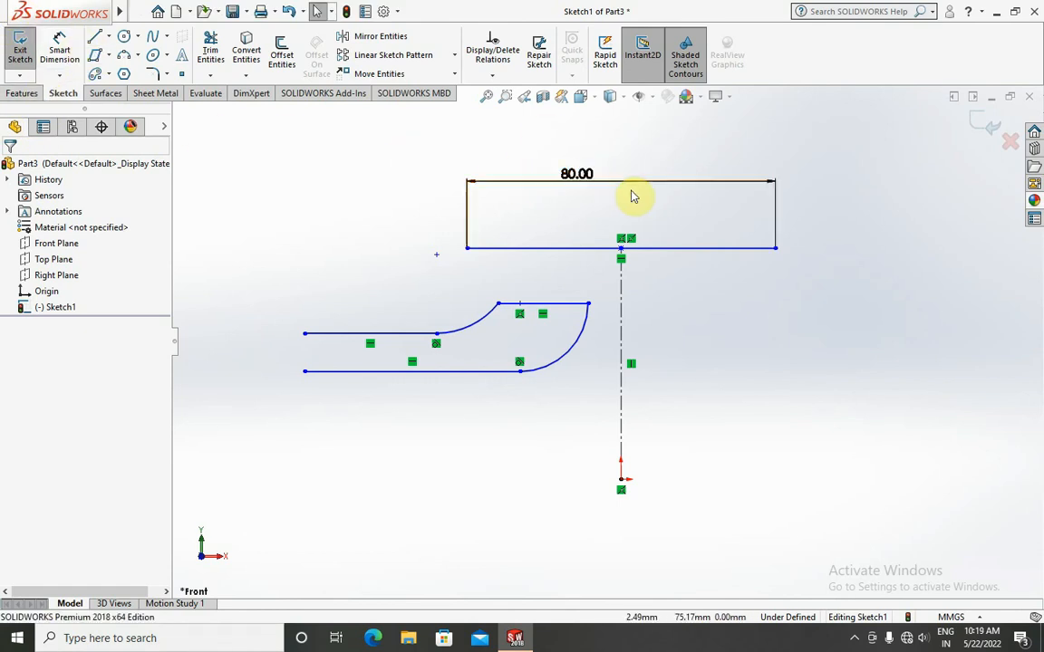
{"action": "double_click", "coordinate": [587, 173]}
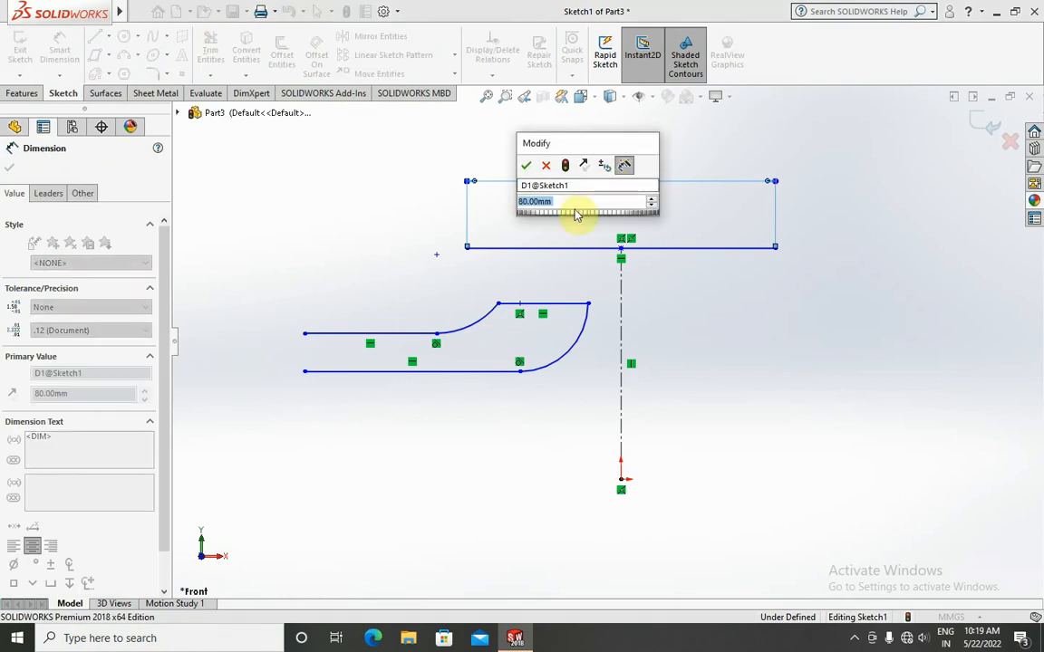
{"action": "type", "text": "30"}
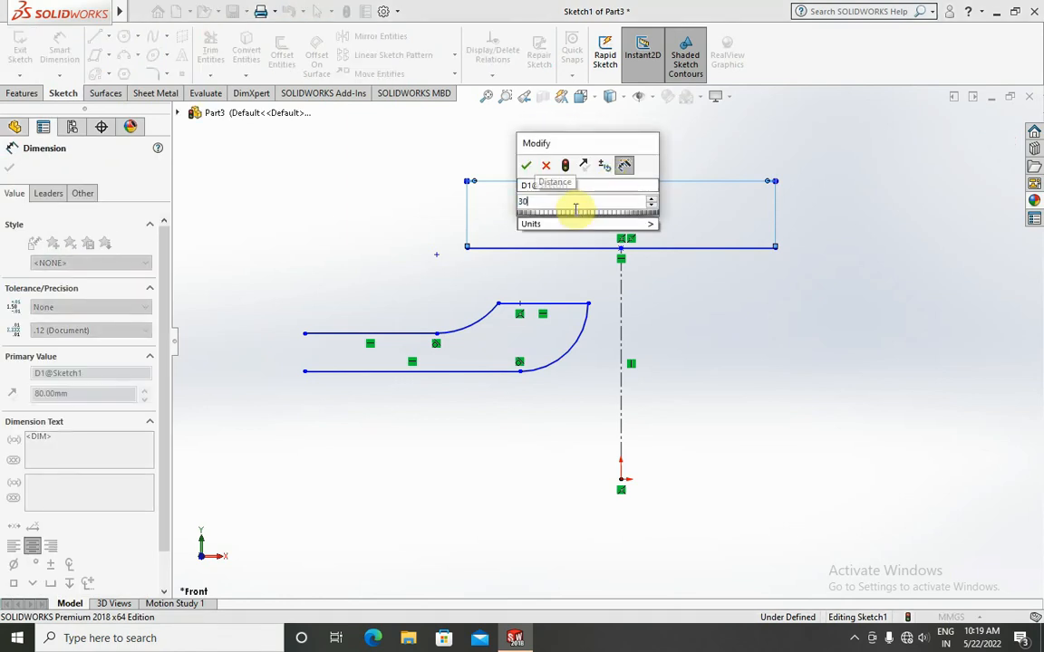
{"action": "key", "text": "Return"}
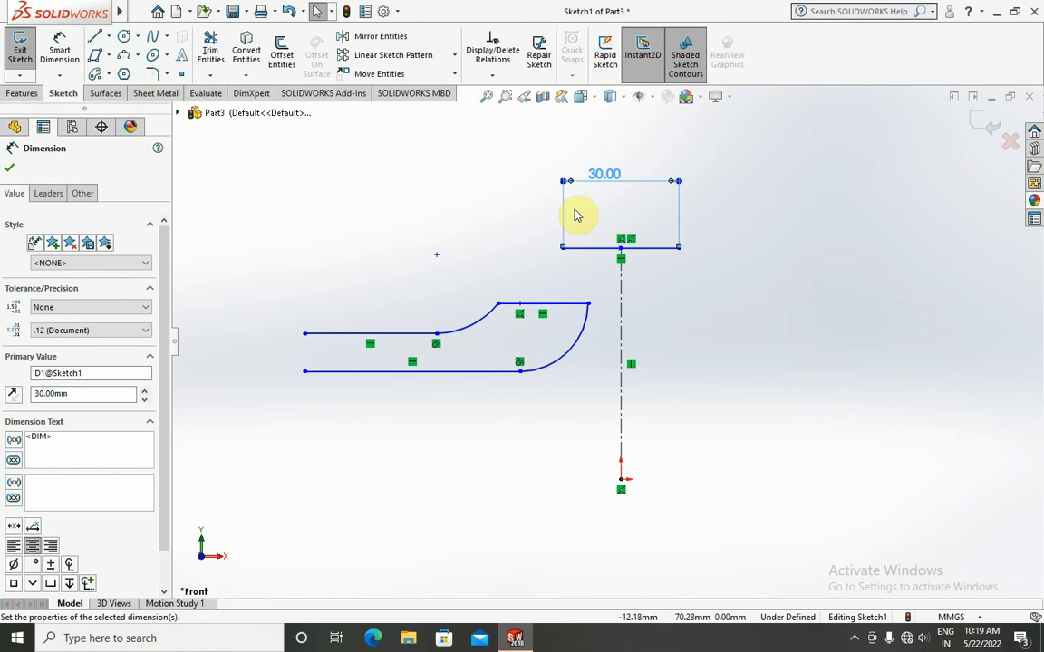
{"action": "scroll", "coordinate": [642, 259], "scroll_direction": "up", "scroll_amount": 2}
{"action": "scroll", "coordinate": [644, 257], "scroll_direction": "down", "scroll_amount": 2}
{"action": "scroll", "coordinate": [588, 306], "scroll_direction": "down", "scroll_amount": 4}
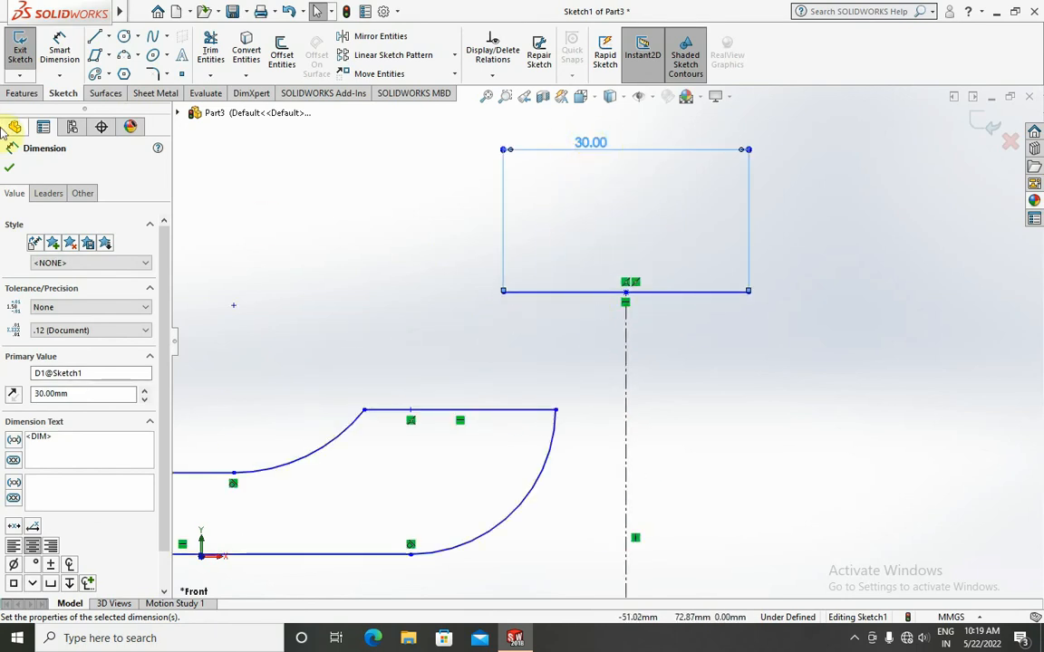
{"action": "left_click", "coordinate": [11, 173]}
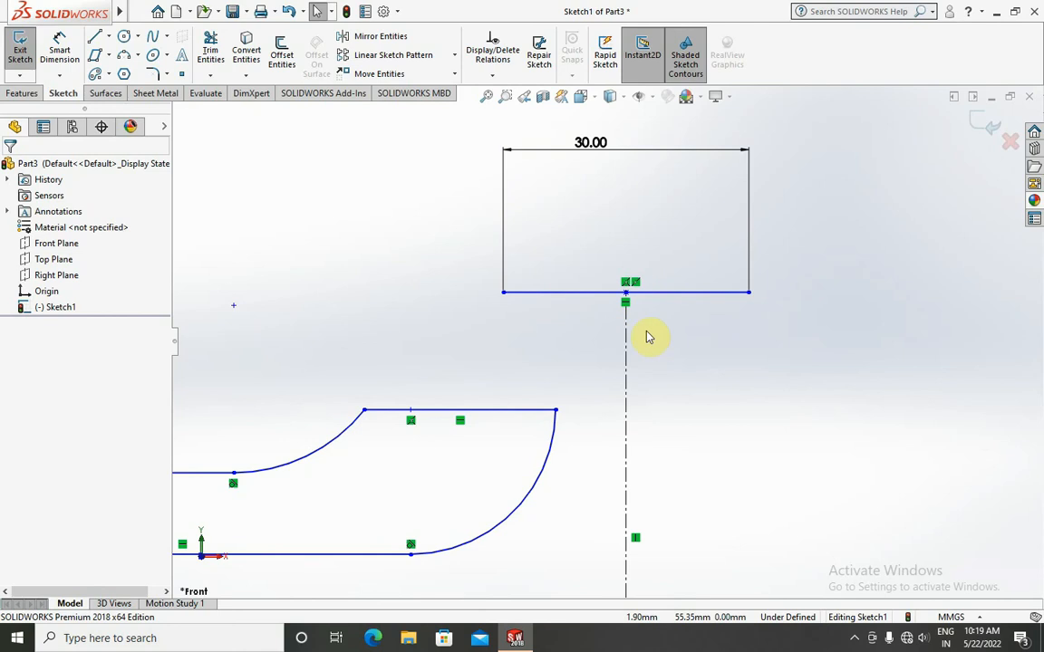
Step: Set the horizontal midpoint line's length dimension to 10 mm
{"action": "double_click", "coordinate": [598, 143]}
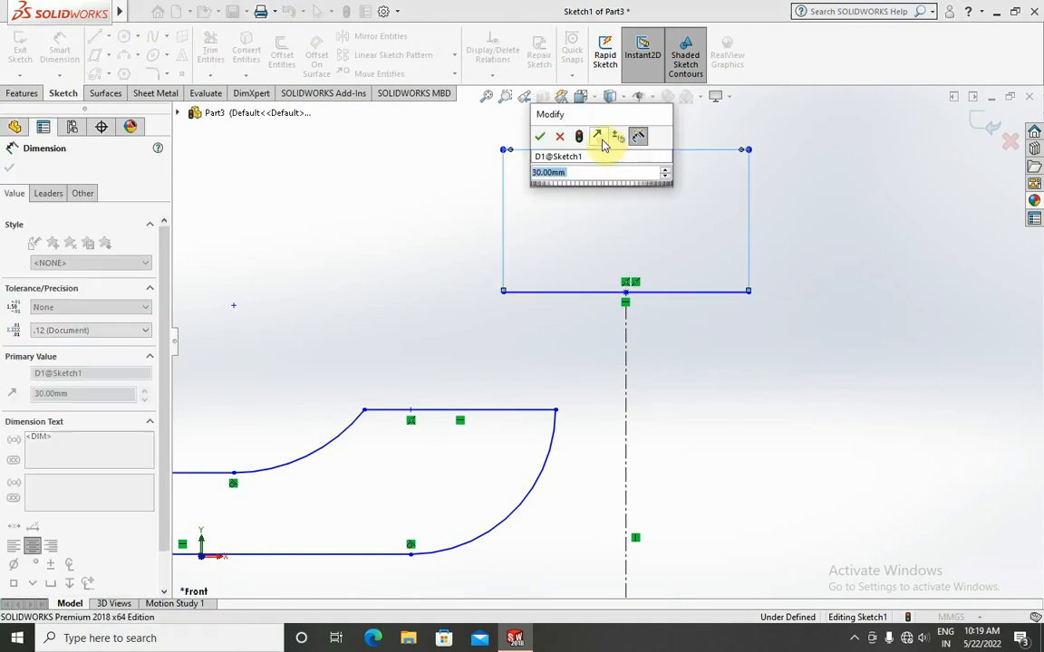
{"action": "type", "text": "10"}
{"action": "key", "text": "Return"}
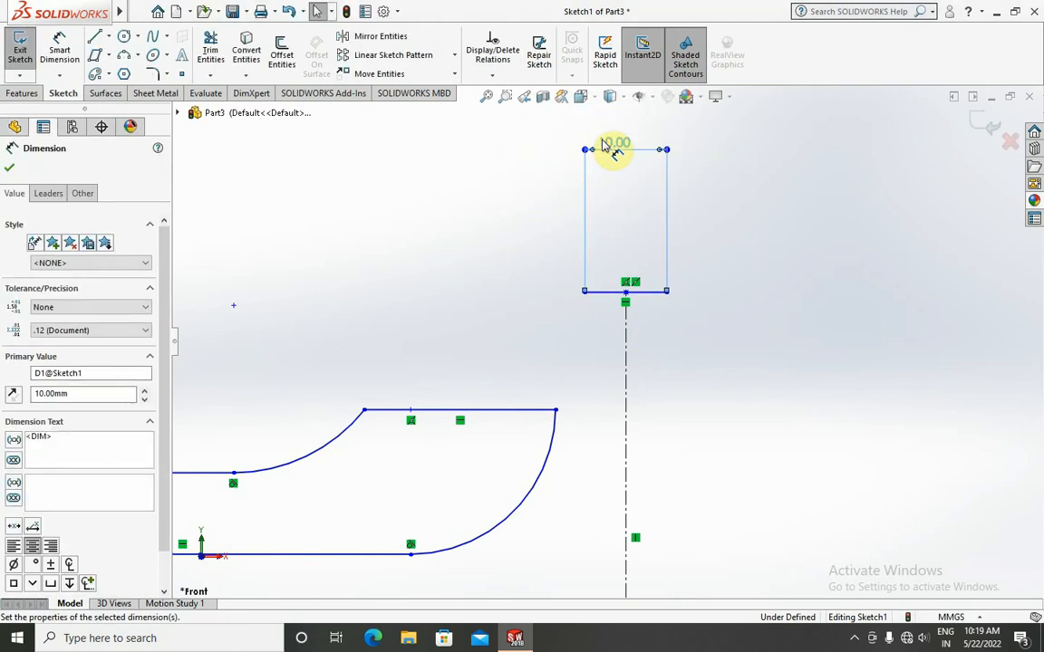
{"action": "left_click", "coordinate": [763, 255]}
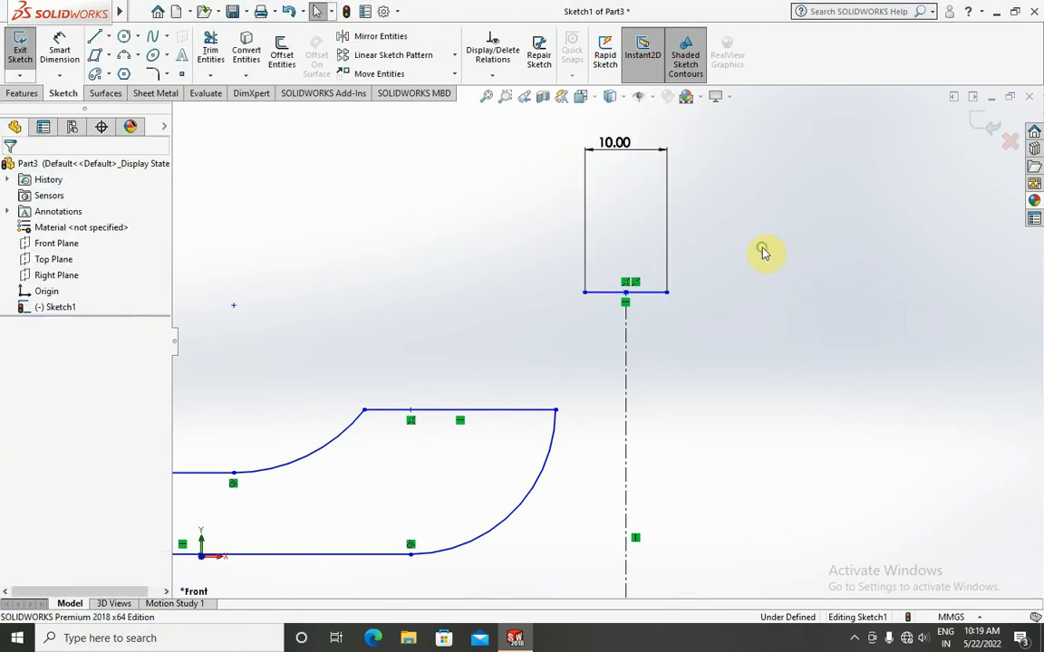
{"action": "scroll", "coordinate": [671, 281], "scroll_direction": "up", "scroll_amount": 2}
{"action": "scroll", "coordinate": [639, 276], "scroll_direction": "down", "scroll_amount": 3}
{"action": "scroll", "coordinate": [562, 295], "scroll_direction": "up", "scroll_amount": 7}
{"action": "scroll", "coordinate": [453, 427], "scroll_direction": "down", "scroll_amount": 1}
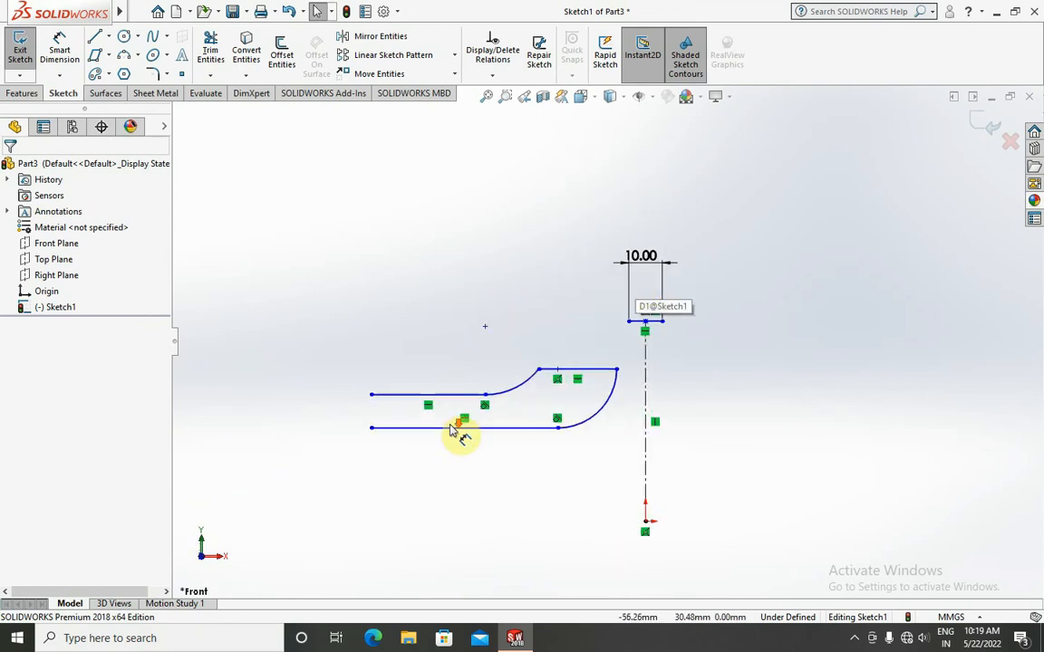
Step: Add a horizontal dimension between the two endpoints of the profile's lower horizontal line, keeping its drawn length
{"action": "scroll", "coordinate": [575, 299], "scroll_direction": "down", "scroll_amount": 2}
{"action": "scroll", "coordinate": [654, 501], "scroll_direction": "up", "scroll_amount": 2}
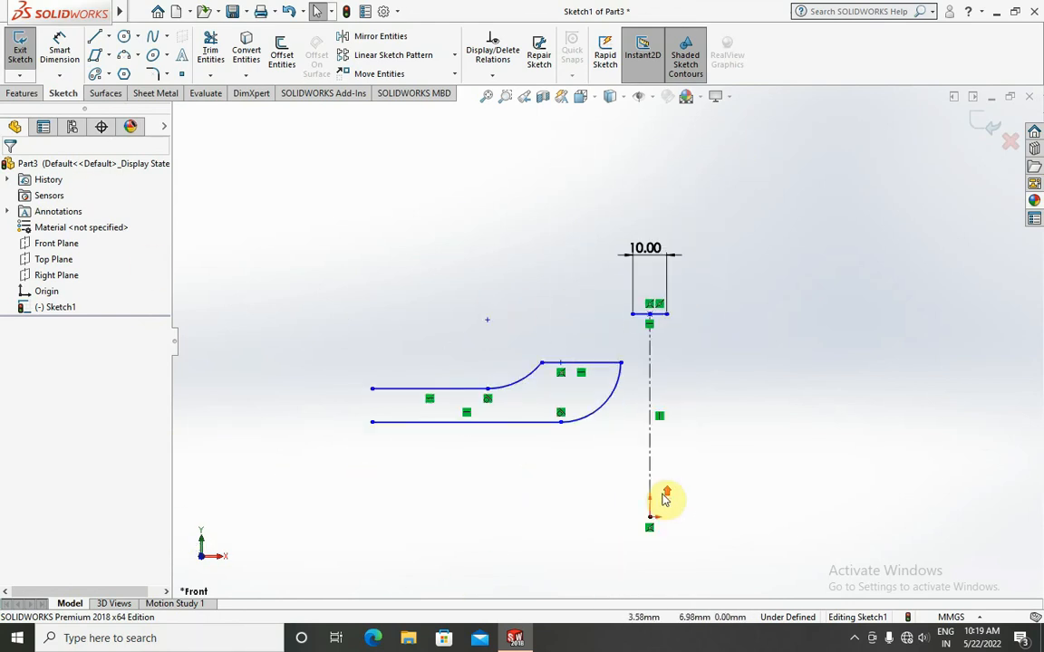
{"action": "left_click", "coordinate": [66, 78]}
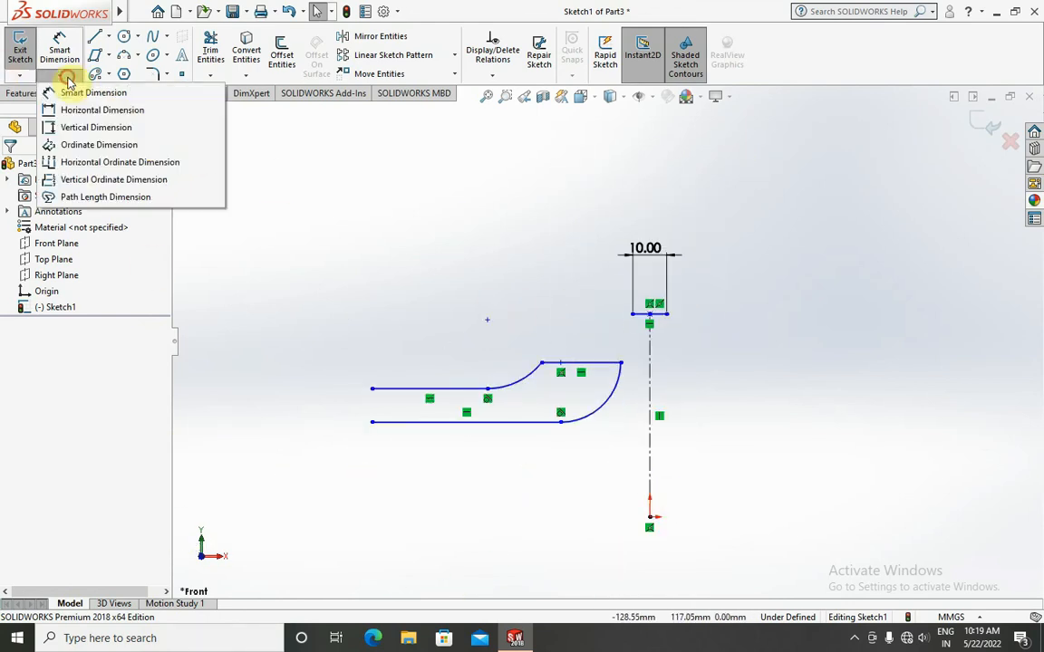
{"action": "left_click", "coordinate": [105, 113]}
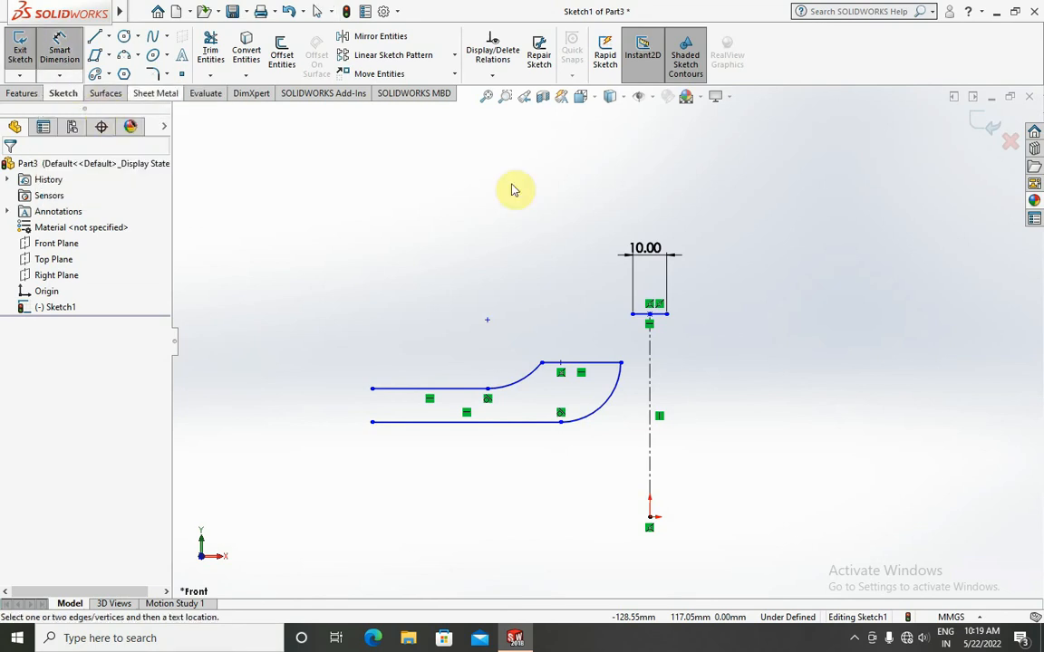
{"action": "left_click", "coordinate": [373, 422]}
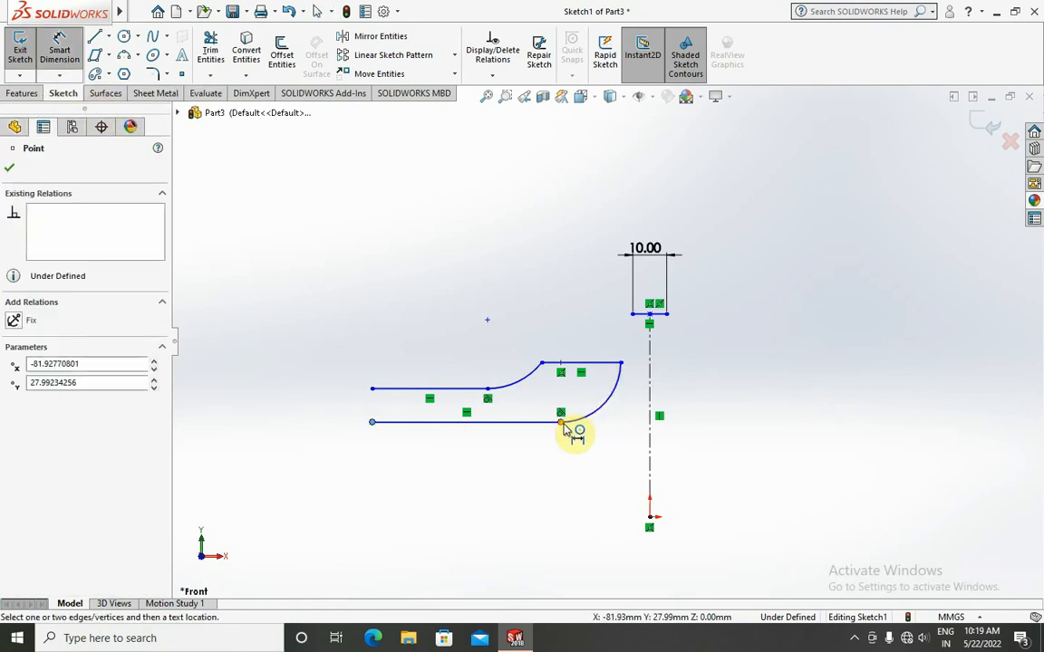
{"action": "left_click", "coordinate": [564, 424]}
{"action": "left_click", "coordinate": [517, 464]}
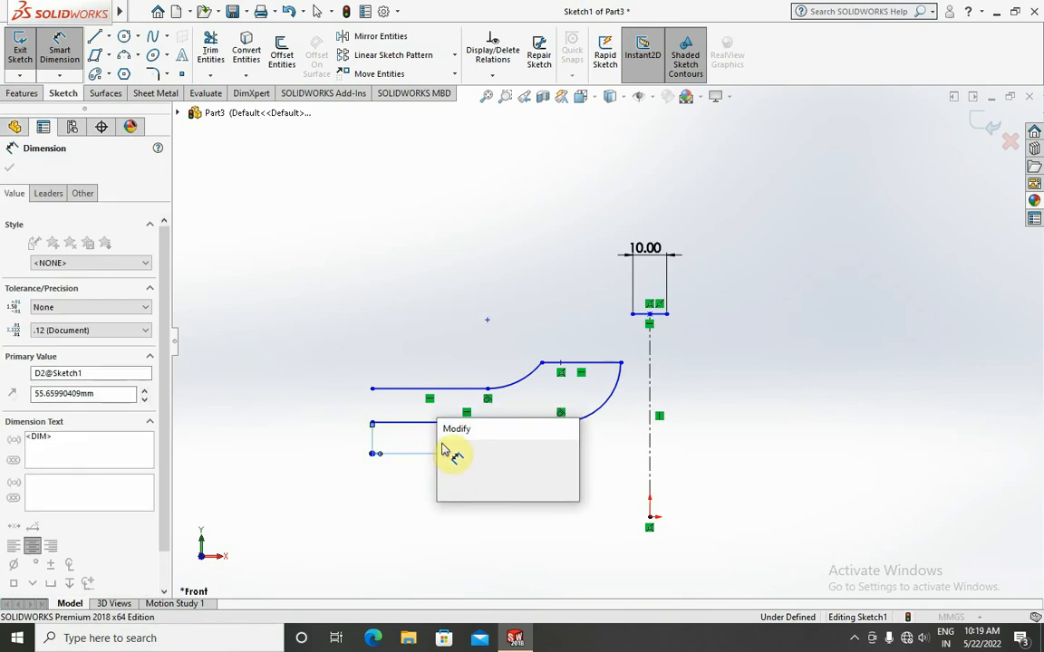
{"action": "left_click", "coordinate": [447, 450]}
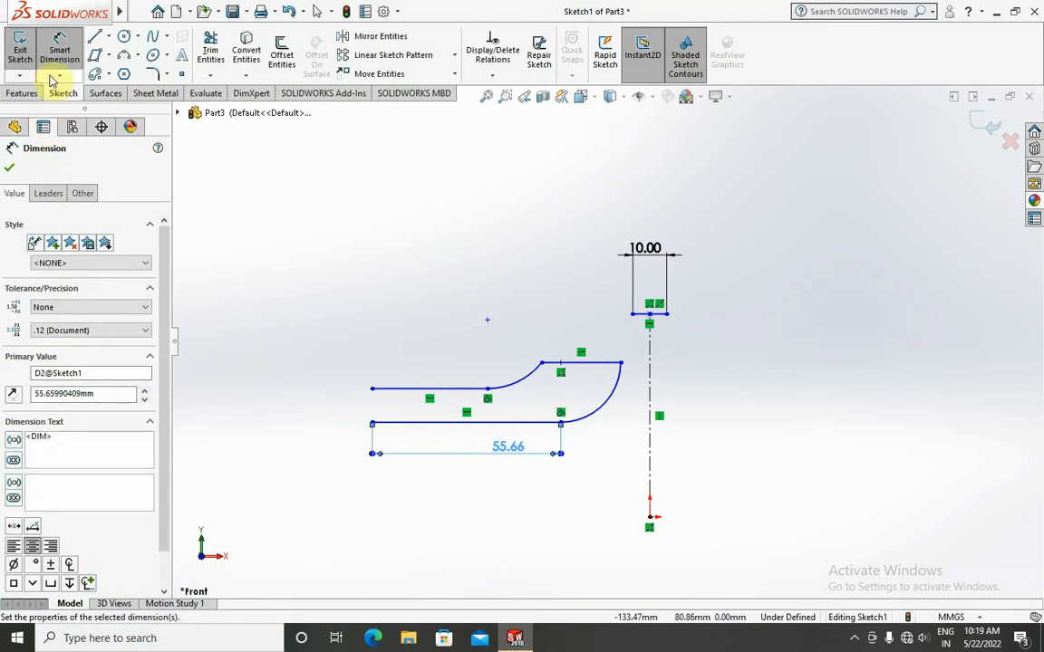
Step: Try to place a vertical dimension from the profile's lower horizontal line to the upper left horizontal line and the centerline
{"action": "left_click", "coordinate": [54, 77]}
{"action": "left_click", "coordinate": [86, 144]}
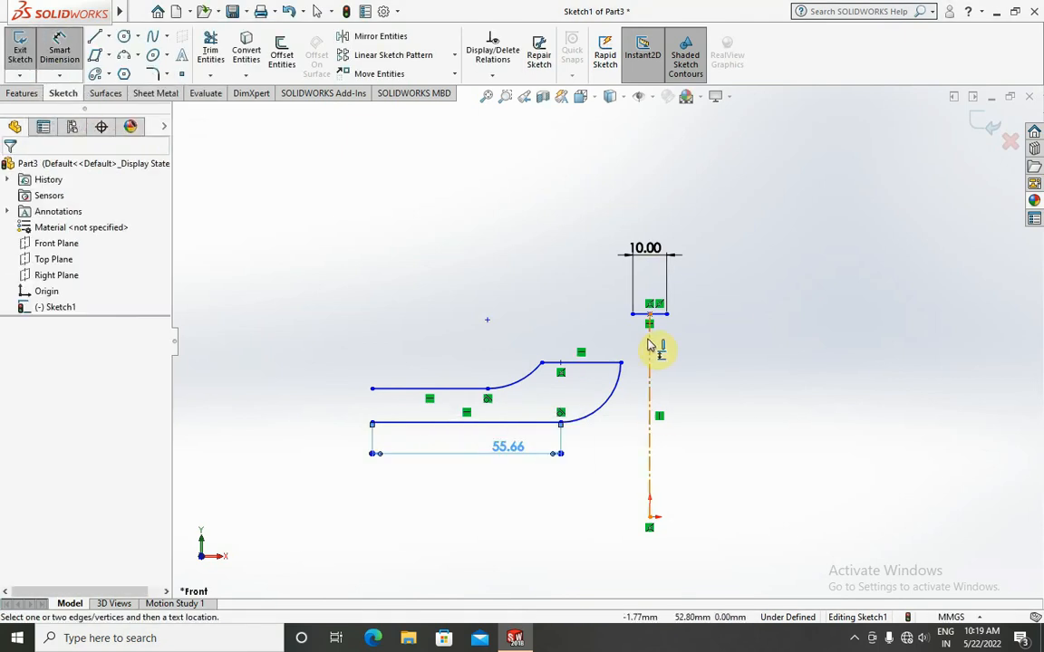
{"action": "left_click", "coordinate": [456, 423]}
{"action": "left_click", "coordinate": [449, 426]}
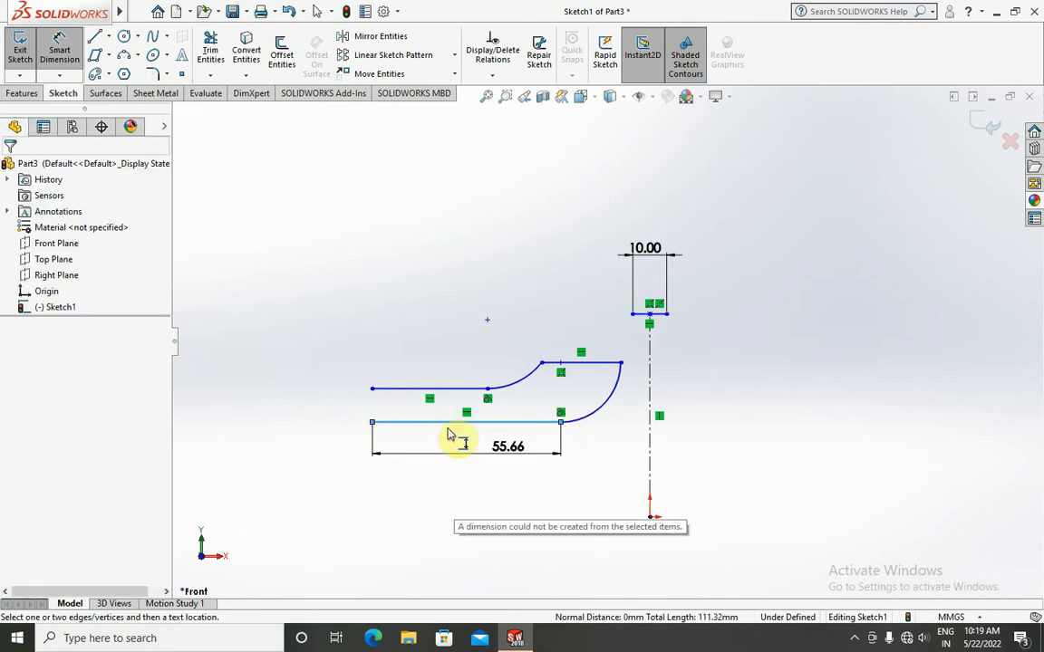
{"action": "left_click", "coordinate": [445, 426]}
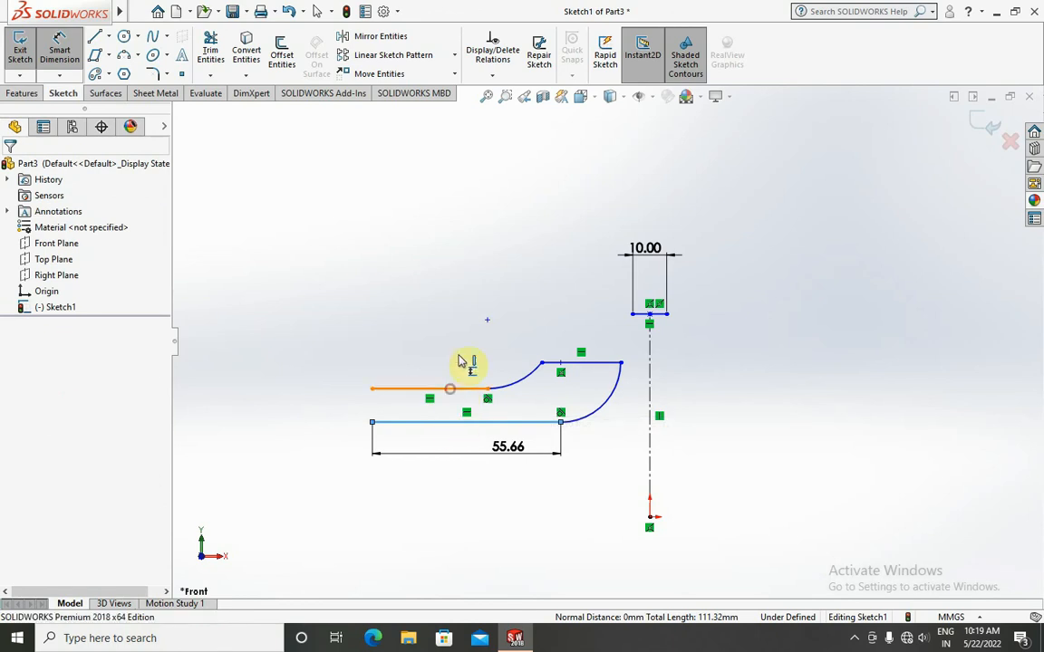
{"action": "left_click", "coordinate": [435, 389]}
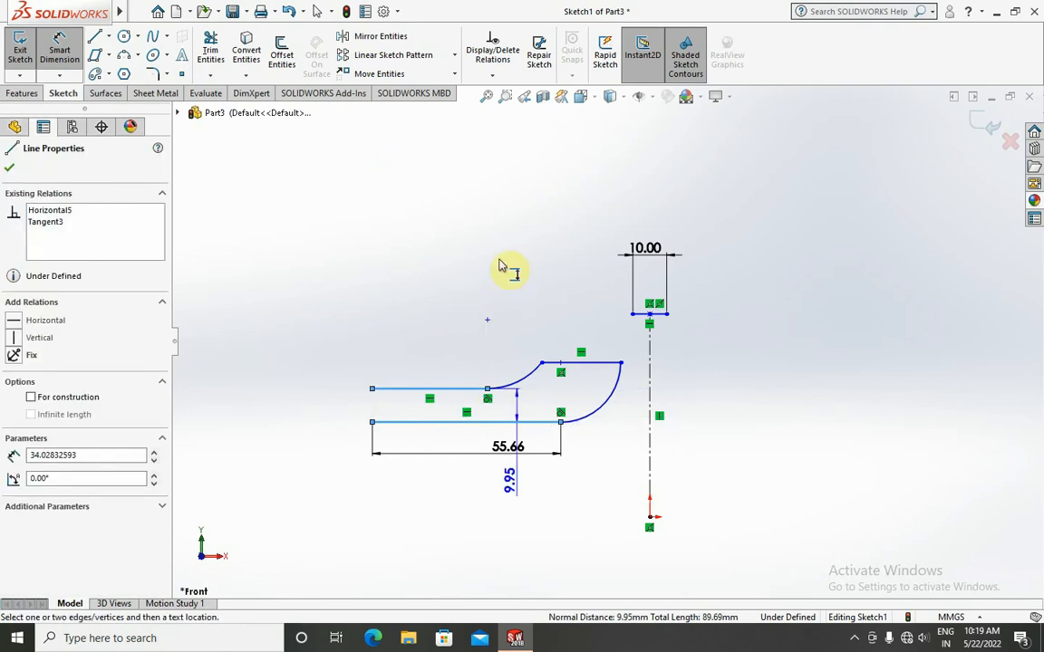
{"action": "key", "text": "Escape"}
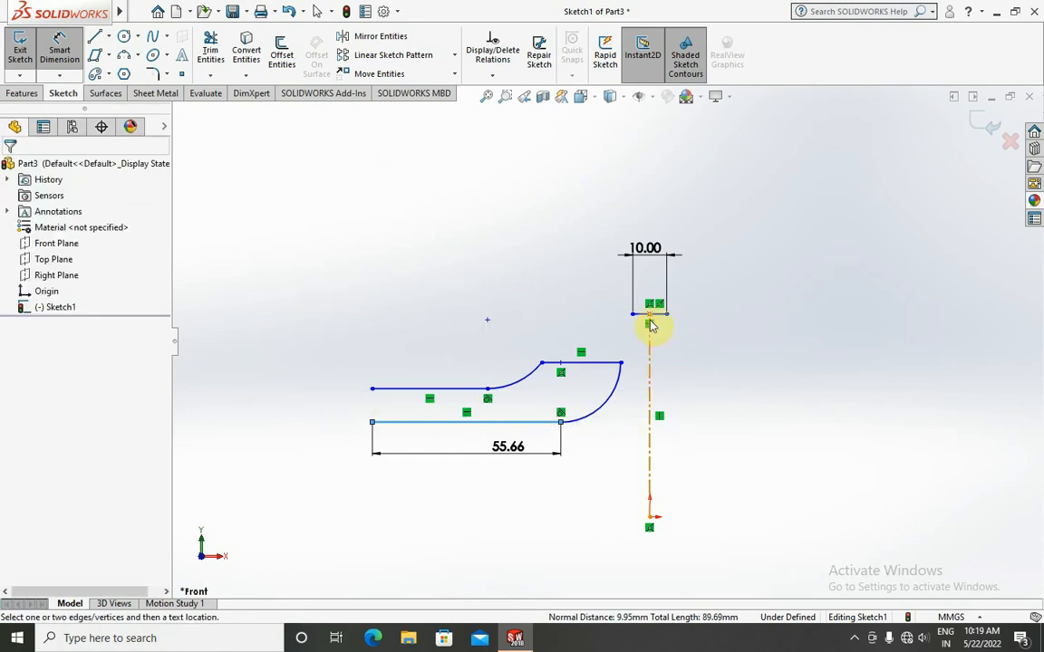
{"action": "left_click", "coordinate": [652, 366]}
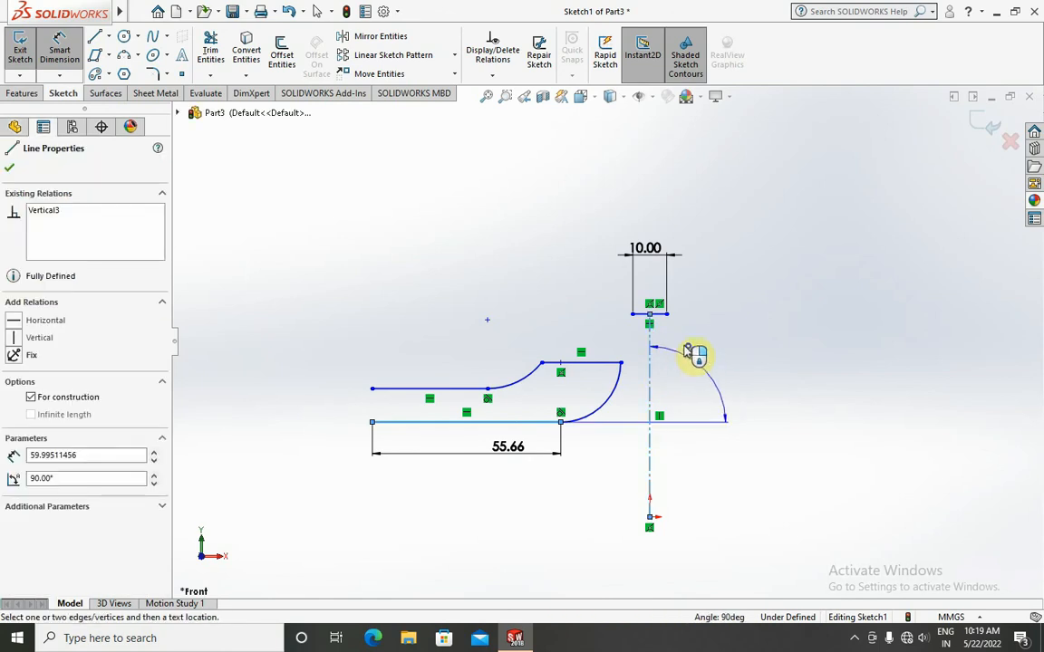
{"action": "key", "text": "Escape"}
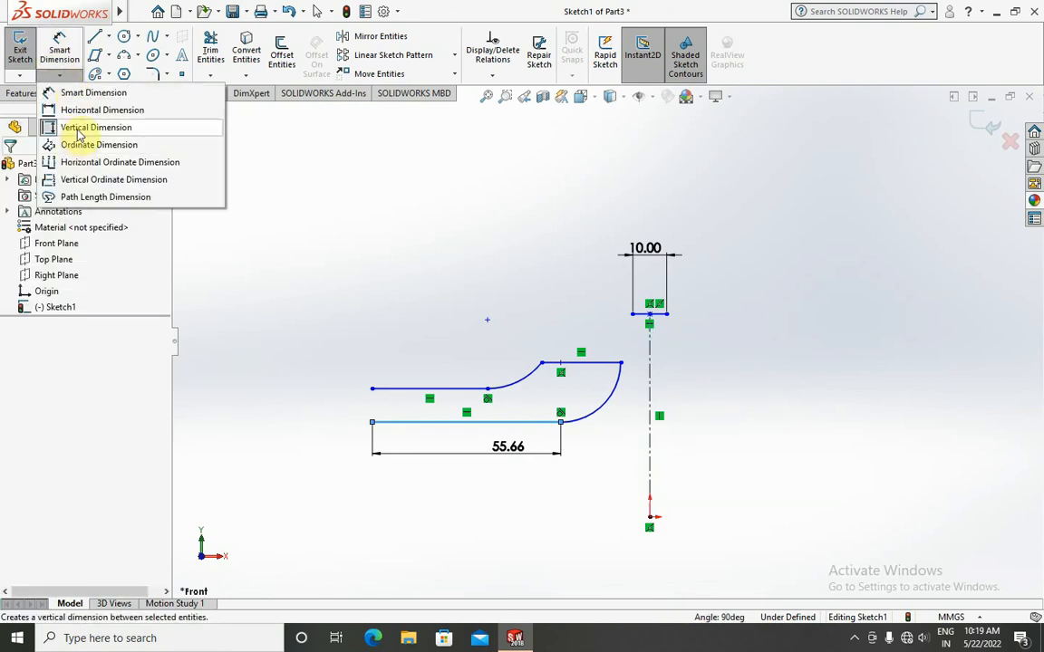
{"action": "left_click", "coordinate": [659, 339]}
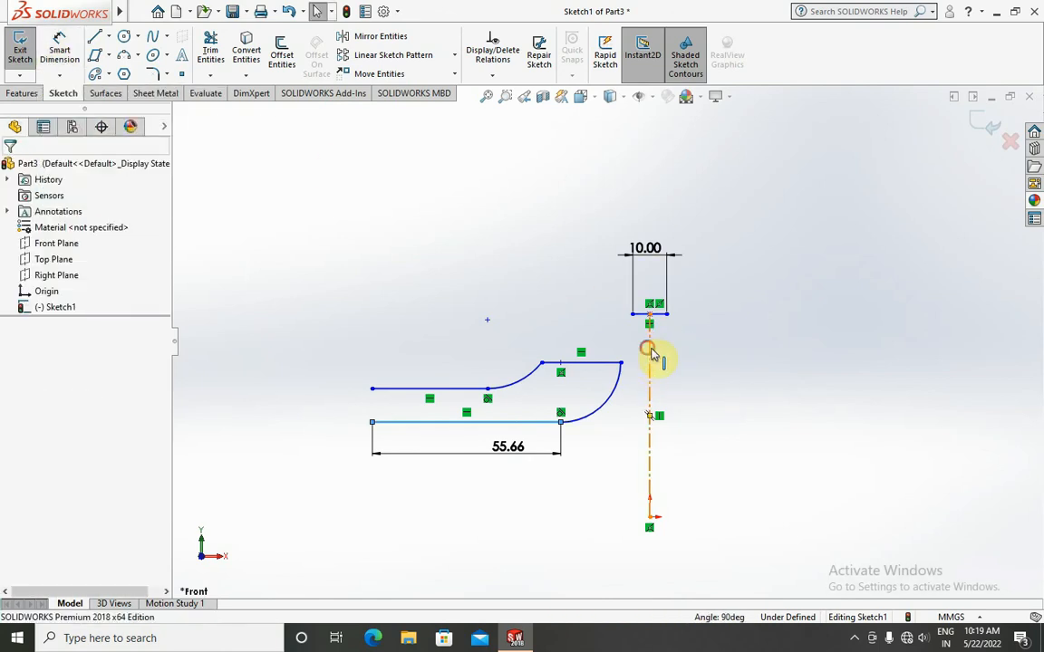
{"action": "left_click", "coordinate": [649, 354]}
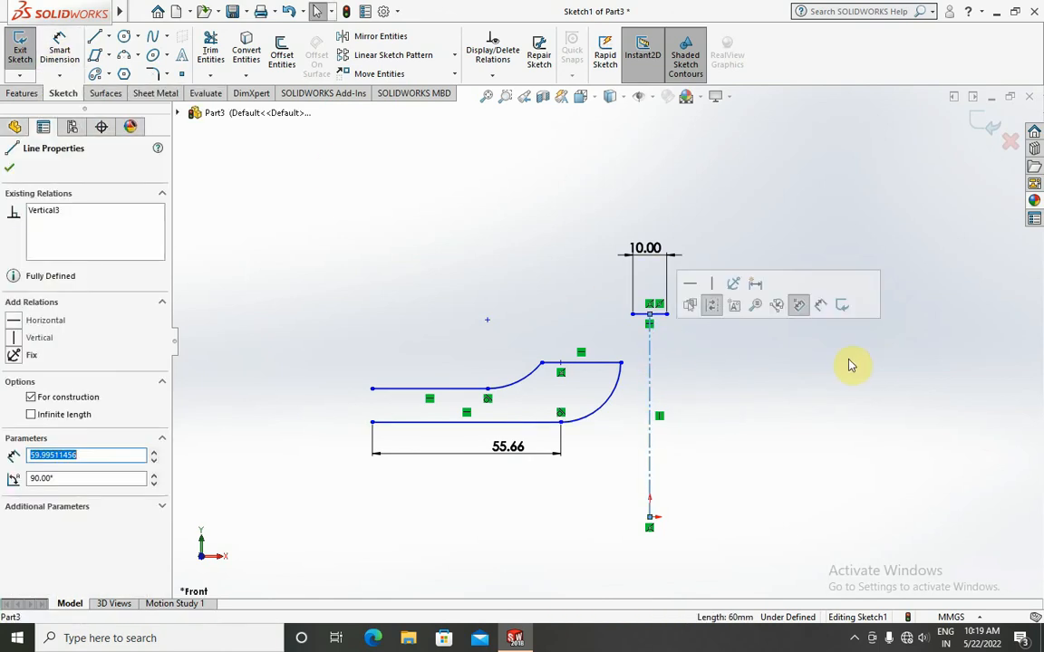
{"action": "left_click", "coordinate": [649, 362]}
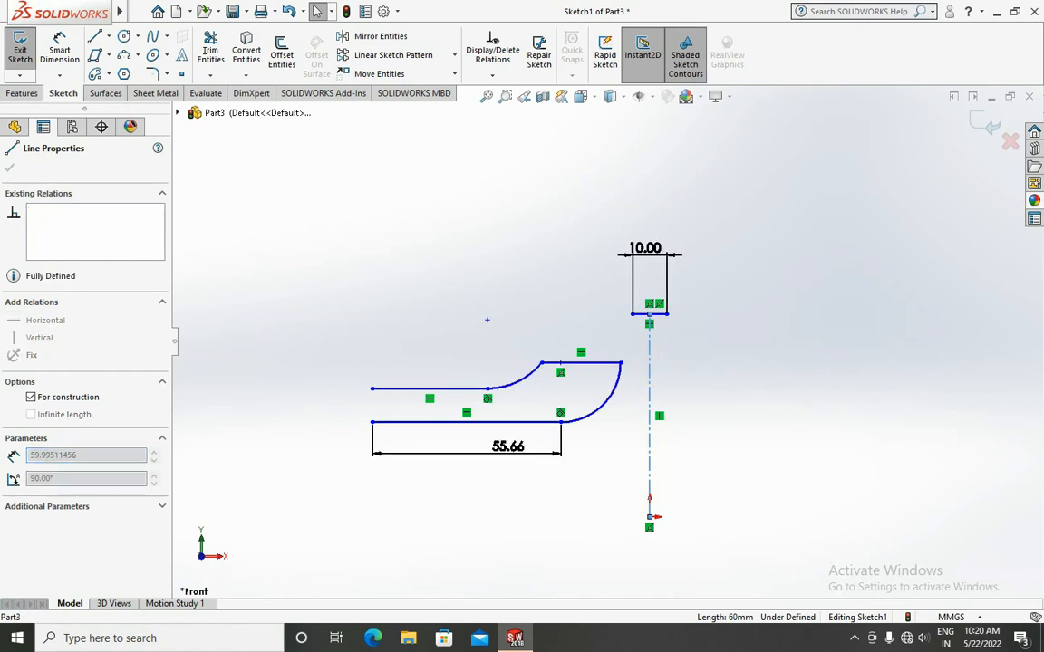
{"action": "left_click", "coordinate": [648, 388]}
{"action": "left_click", "coordinate": [377, 405]}
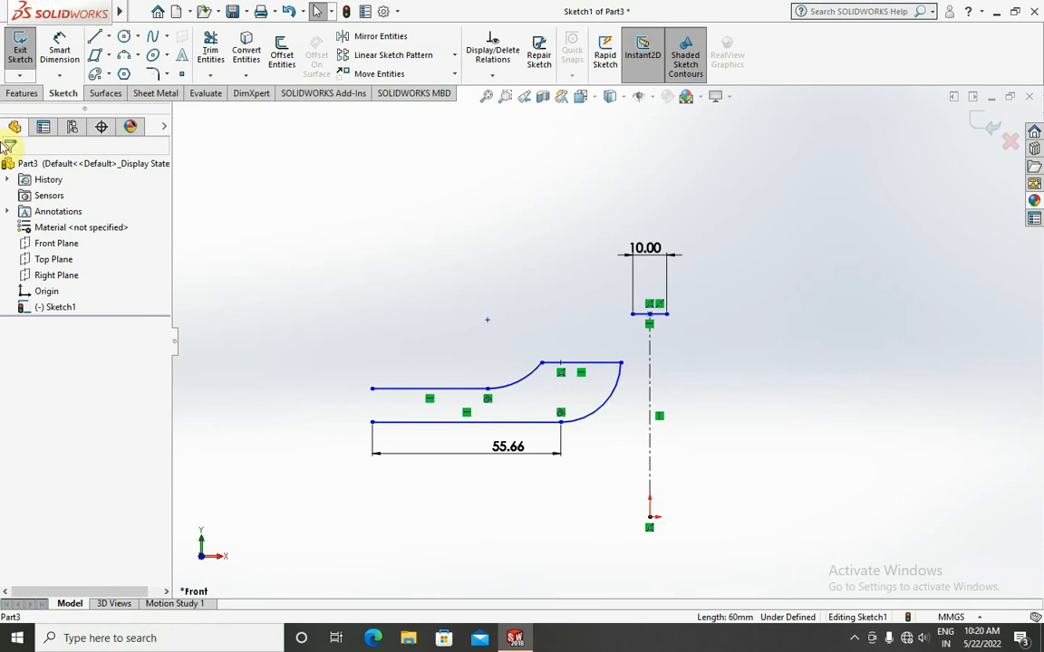
Step: Add a vertical dimension between the centerline's top endpoint and the origin, keeping its drawn length
{"action": "left_click", "coordinate": [59, 76]}
{"action": "left_click", "coordinate": [73, 127]}
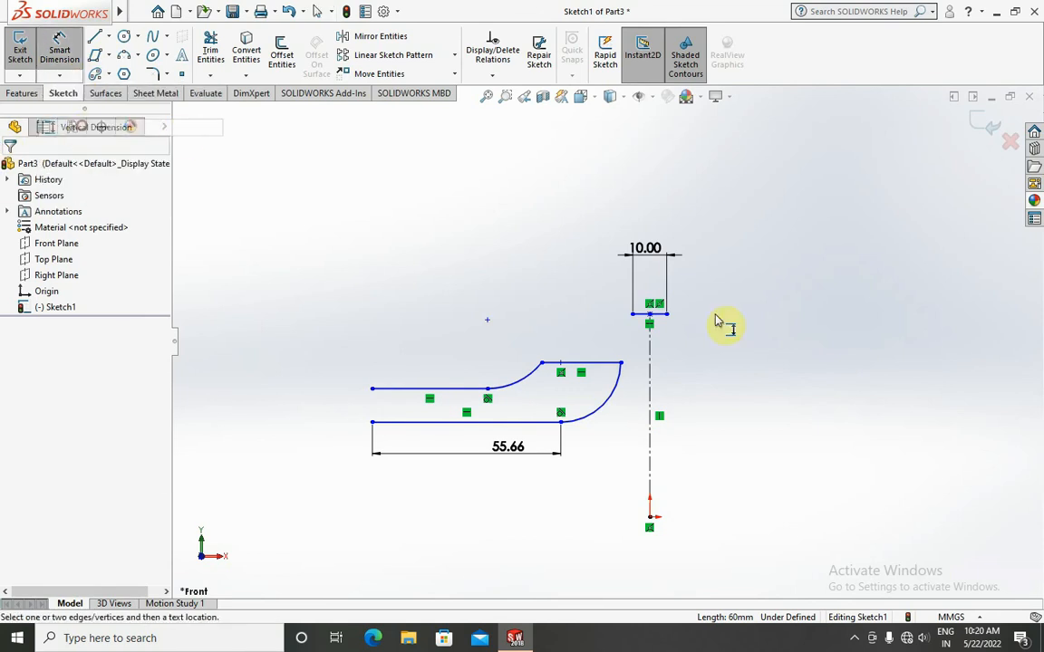
{"action": "left_click", "coordinate": [653, 319]}
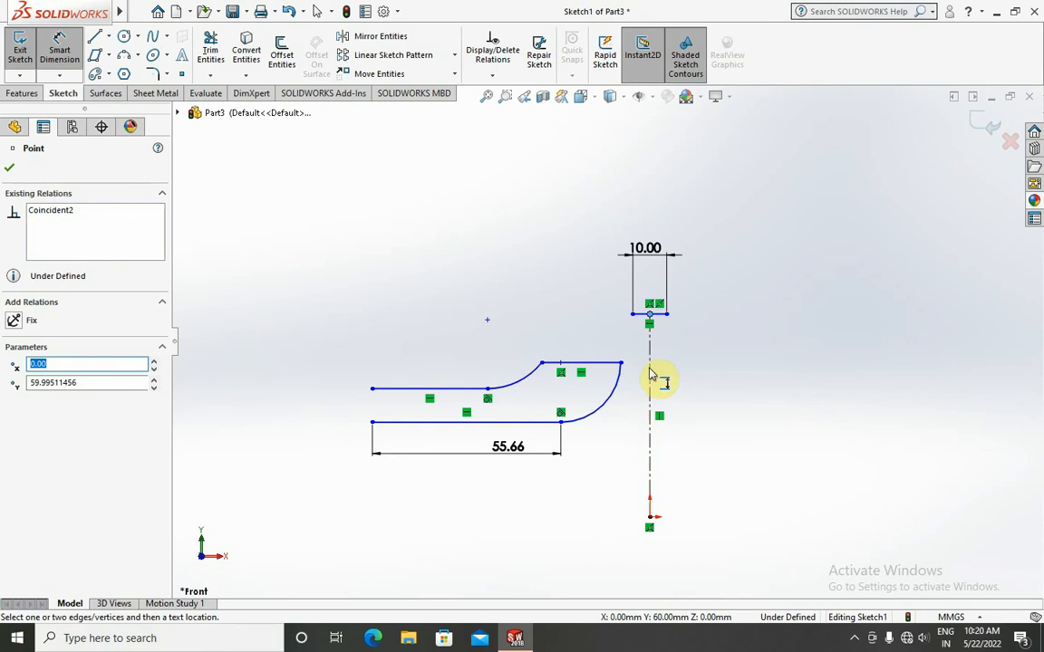
{"action": "left_click", "coordinate": [649, 519]}
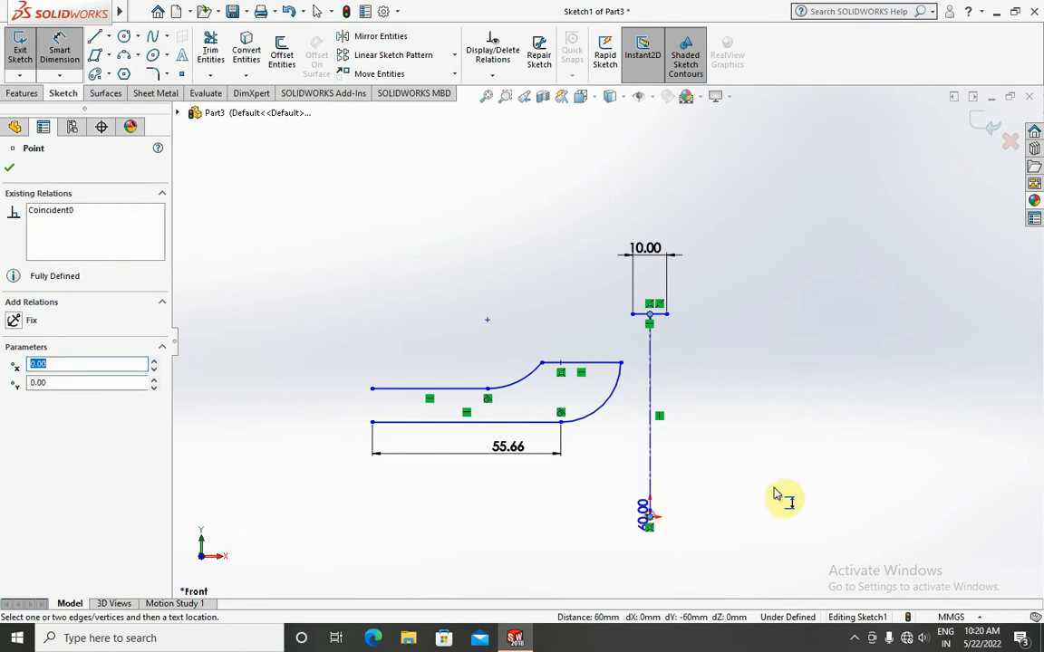
{"action": "left_click", "coordinate": [797, 460]}
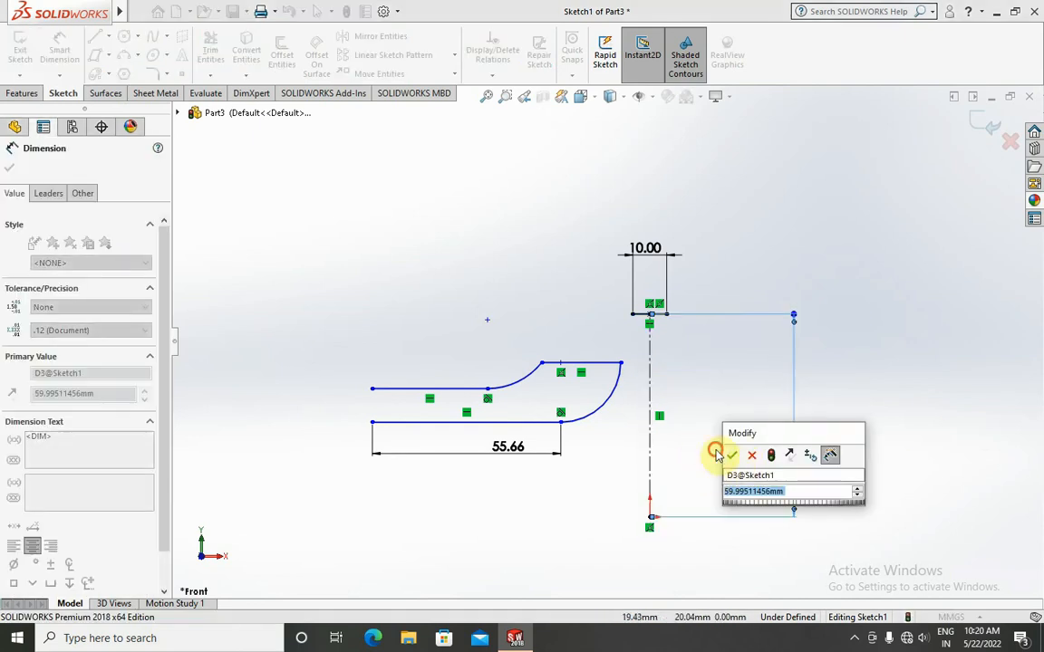
{"action": "left_click", "coordinate": [730, 456]}
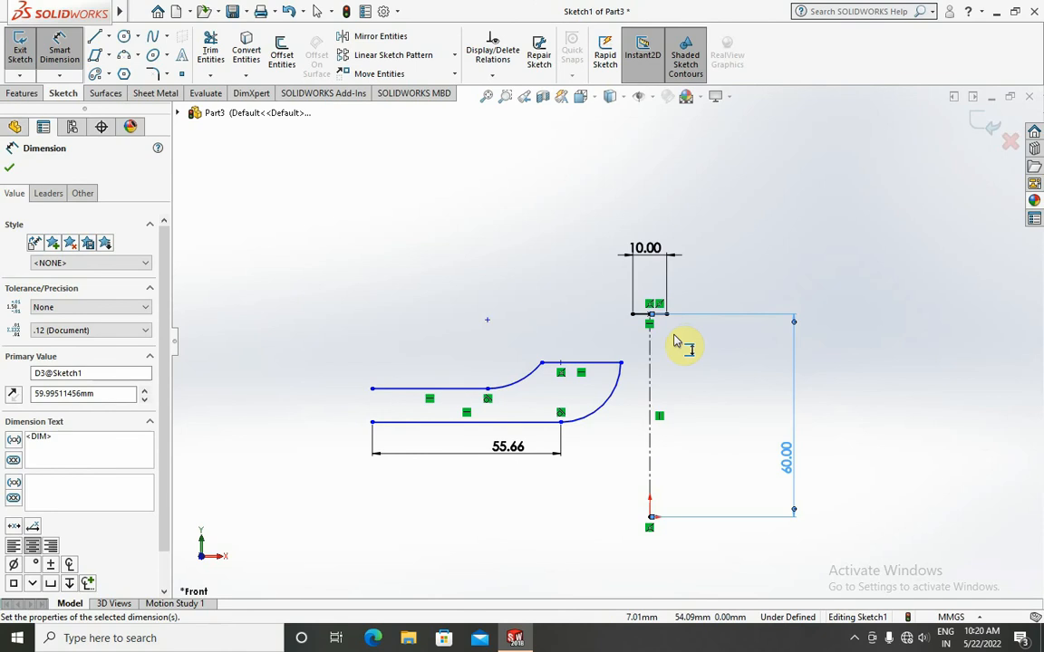
{"action": "left_click", "coordinate": [60, 76]}
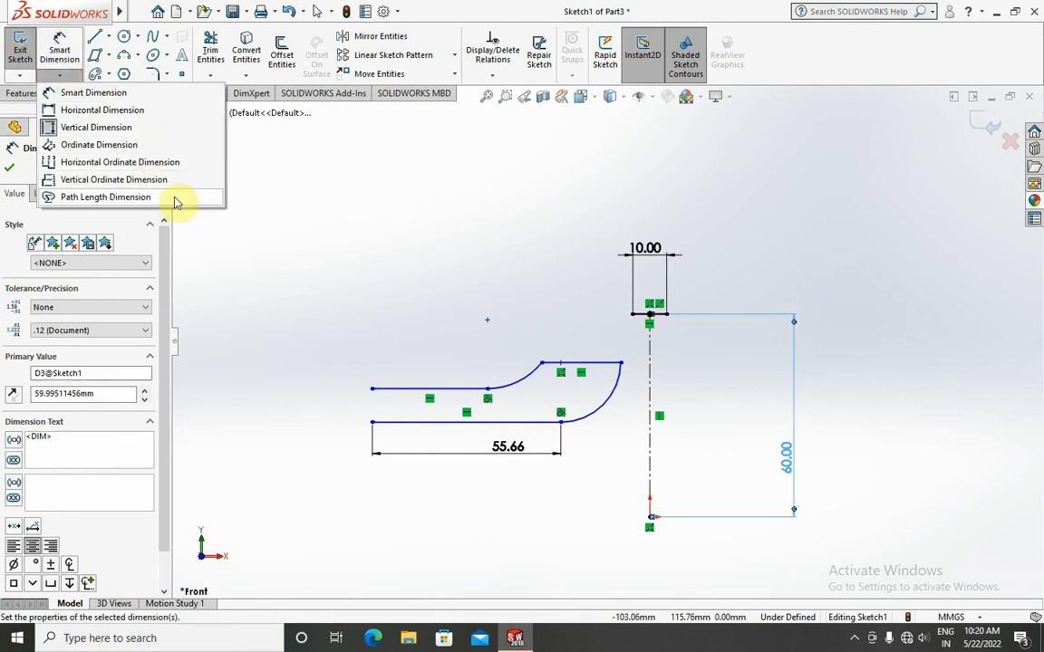
{"action": "left_click", "coordinate": [283, 224]}
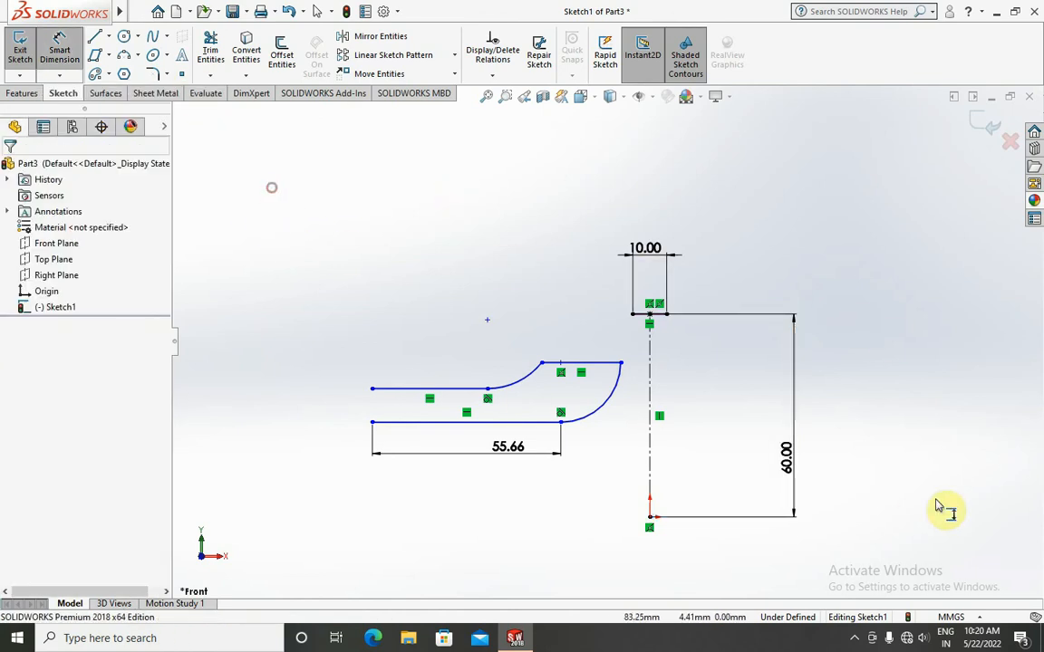
{"action": "key", "text": "Escape"}
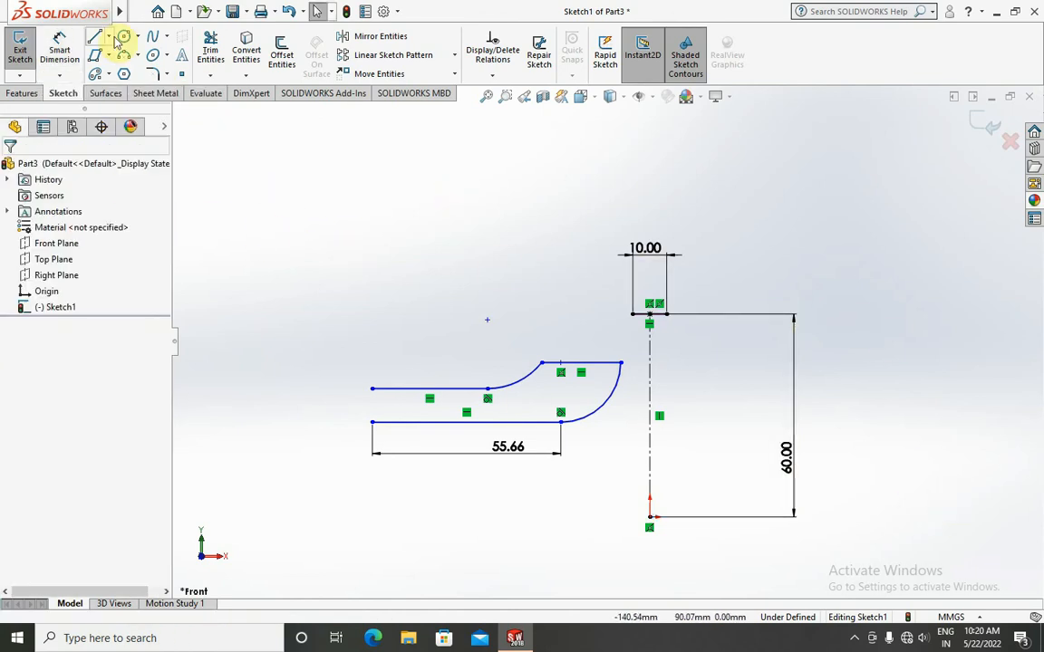
{"action": "mouse_move", "coordinate": [430, 201]}
{"action": "left_mouse_down"}
{"action": "mouse_move", "coordinate": [940, 539]}
{"action": "mouse_move", "coordinate": [232, 457]}
{"action": "mouse_move", "coordinate": [193, 387]}
{"action": "left_mouse_up"}
{"action": "left_click", "coordinate": [245, 270]}
{"action": "mouse_move", "coordinate": [250, 191]}
{"action": "left_mouse_down"}
{"action": "mouse_move", "coordinate": [601, 550]}
{"action": "mouse_move", "coordinate": [1029, 487]}
{"action": "mouse_move", "coordinate": [951, 579]}
{"action": "mouse_move", "coordinate": [910, 598]}
{"action": "mouse_move", "coordinate": [689, 462]}
{"action": "mouse_move", "coordinate": [826, 539]}
{"action": "left_mouse_up"}
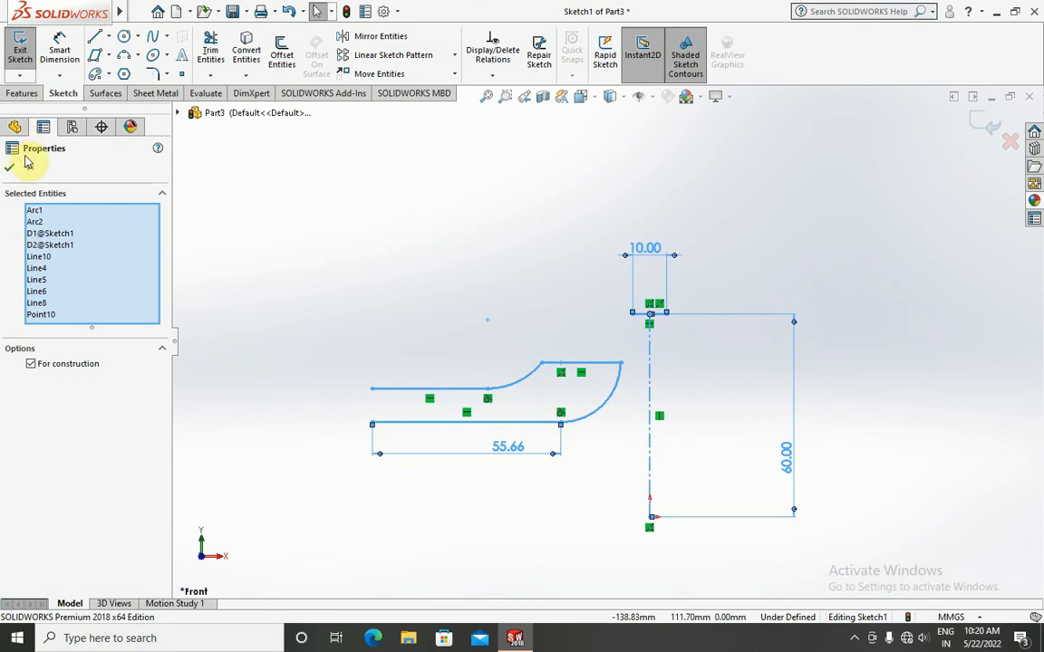
{"action": "left_click", "coordinate": [764, 262]}
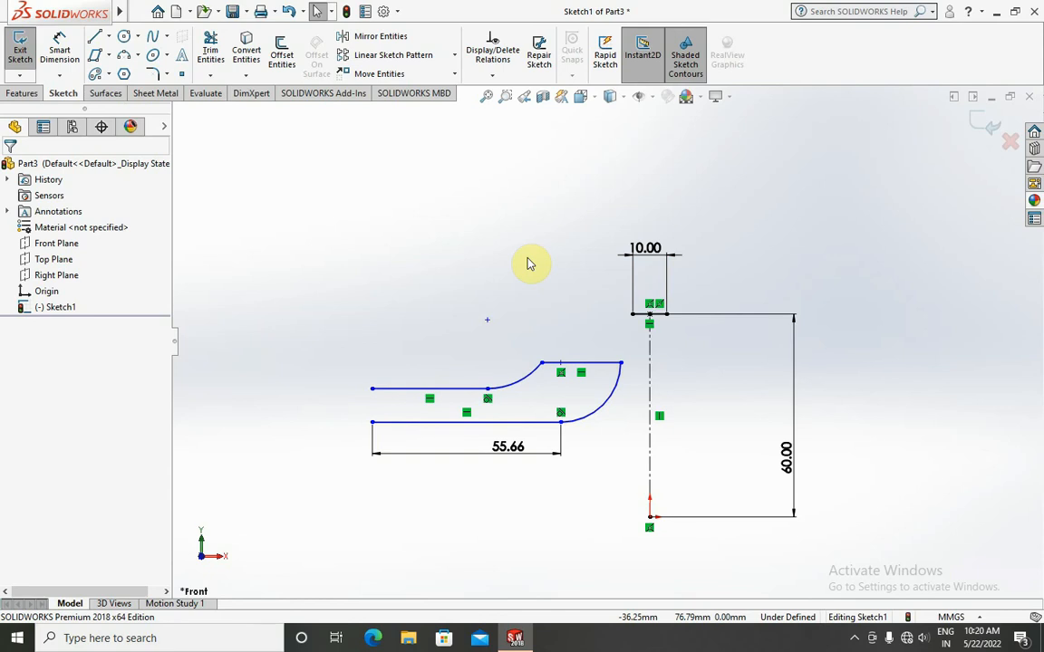
Step: Try to save the part to the Desktop as Part3 in the Part (*.prt;*.sldprt) format
{"action": "key", "text": "ctrl+s"}
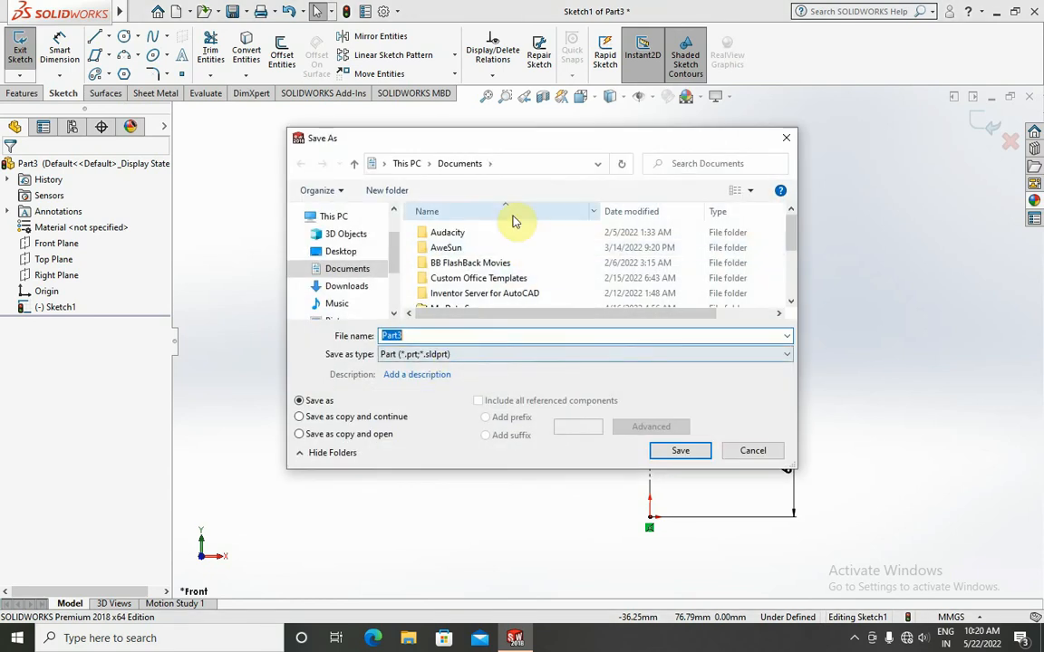
{"action": "left_click", "coordinate": [787, 139]}
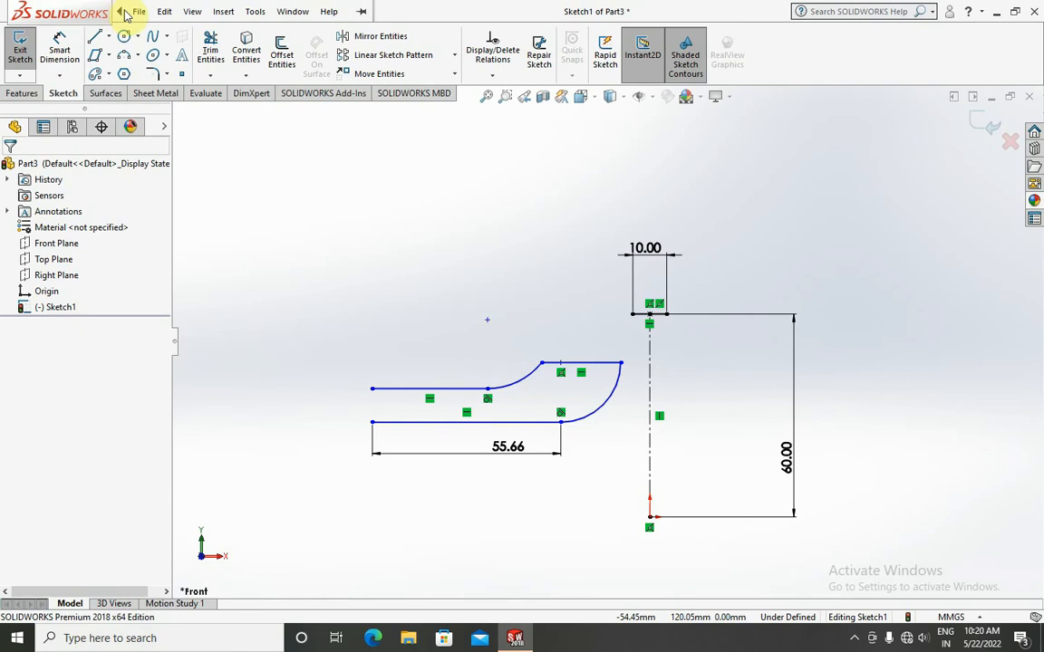
{"action": "left_click", "coordinate": [138, 11]}
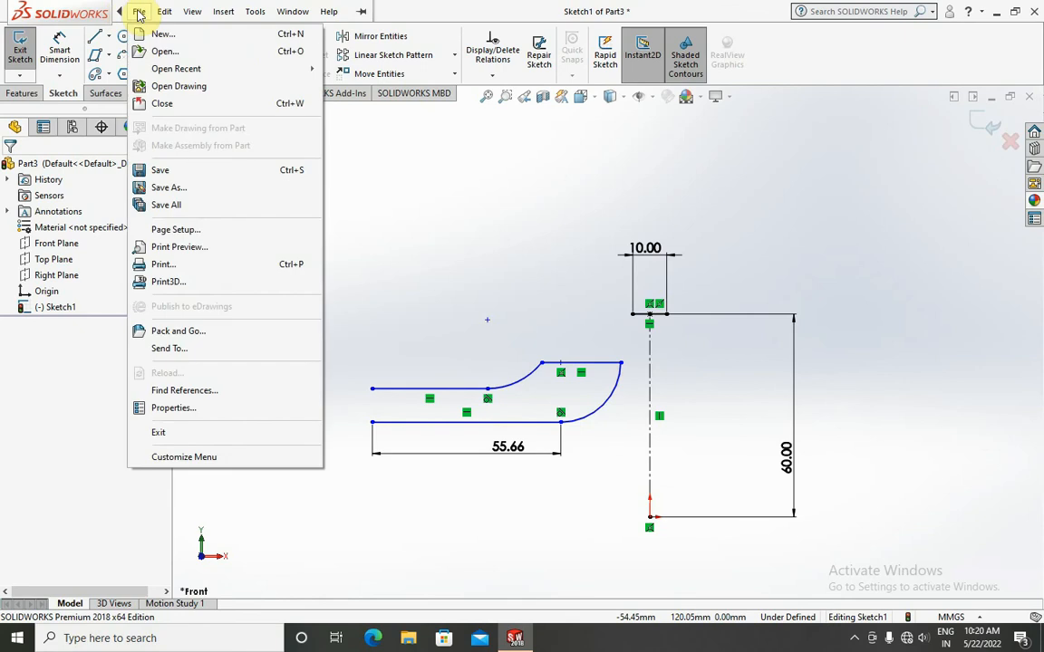
{"action": "left_click", "coordinate": [208, 174]}
{"action": "scroll", "coordinate": [517, 232], "scroll_direction": "down", "scroll_amount": 5}
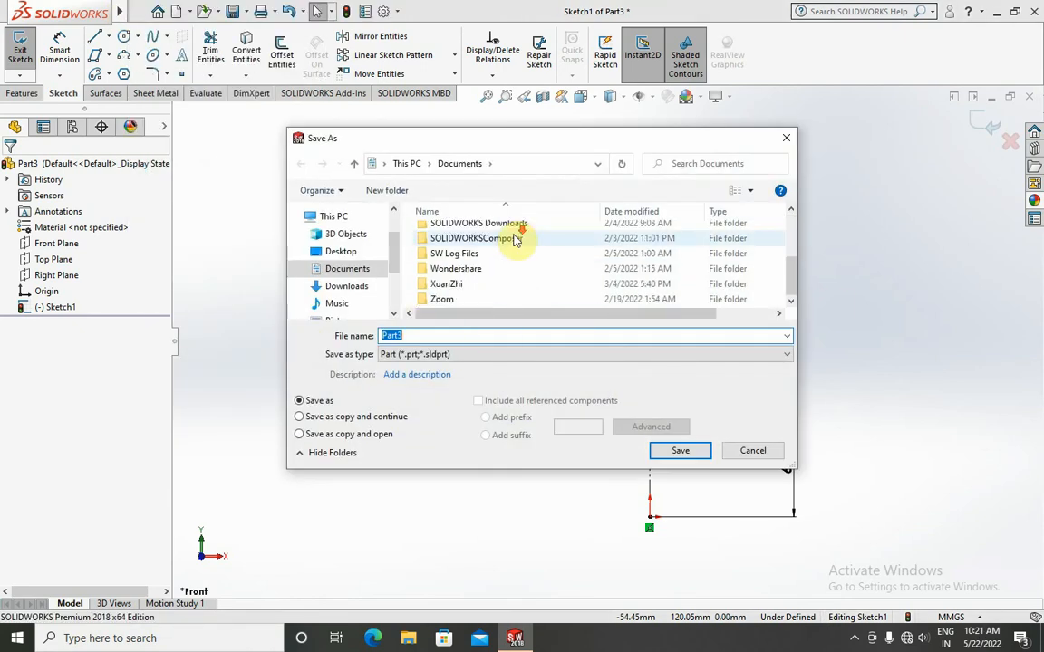
{"action": "left_click", "coordinate": [341, 252]}
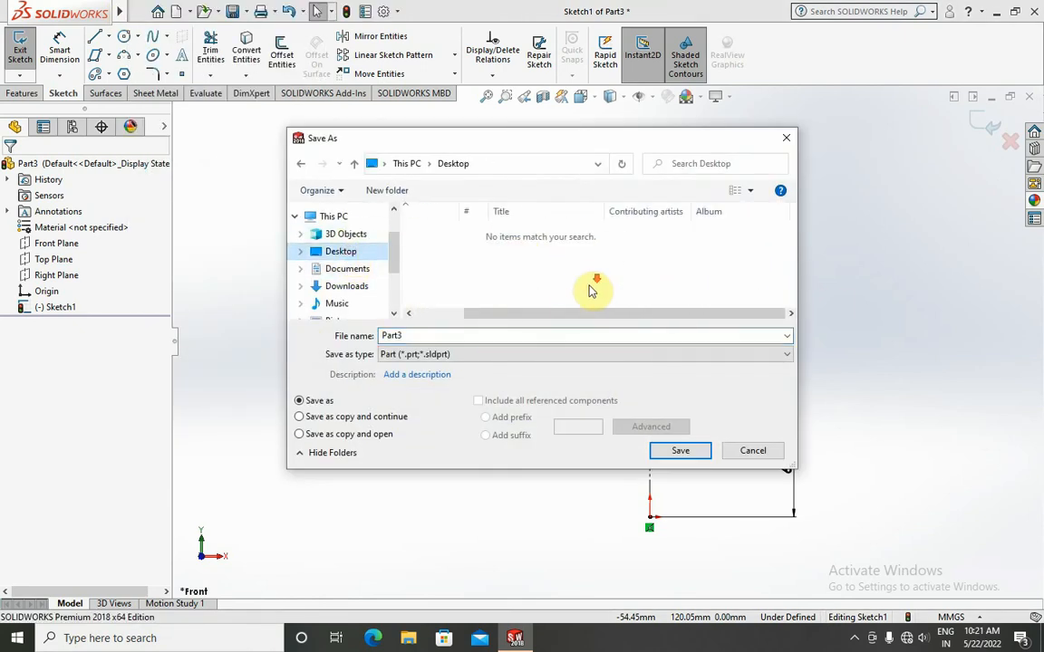
{"action": "scroll", "coordinate": [559, 317], "scroll_direction": "left", "scroll_amount": 1}
{"action": "left_click", "coordinate": [501, 355]}
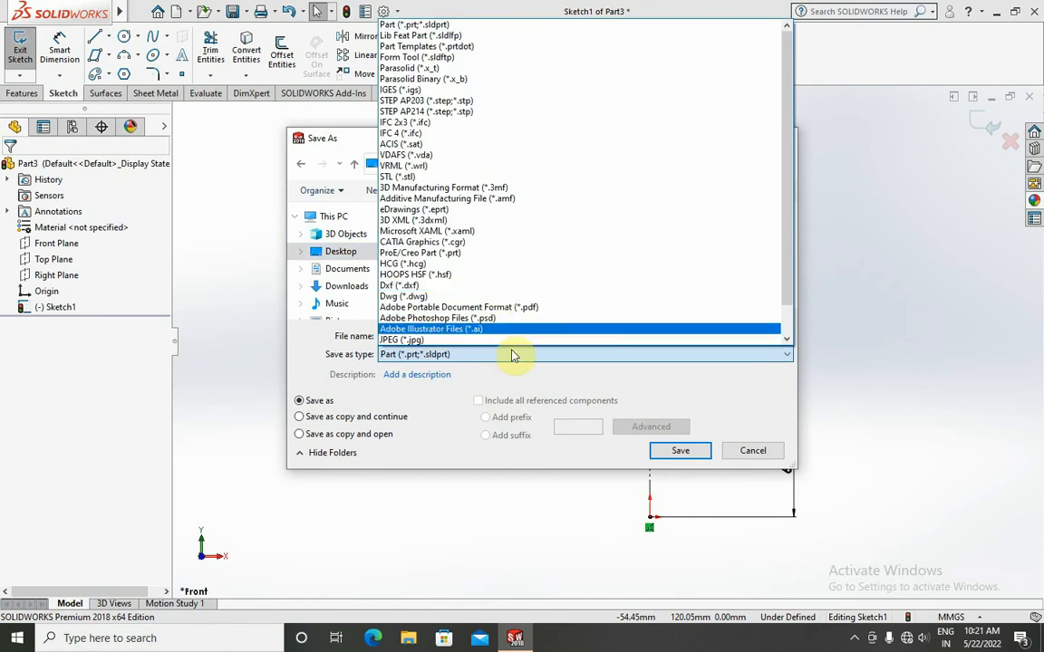
{"action": "left_click", "coordinate": [513, 358]}
{"action": "right_click", "coordinate": [519, 249]}
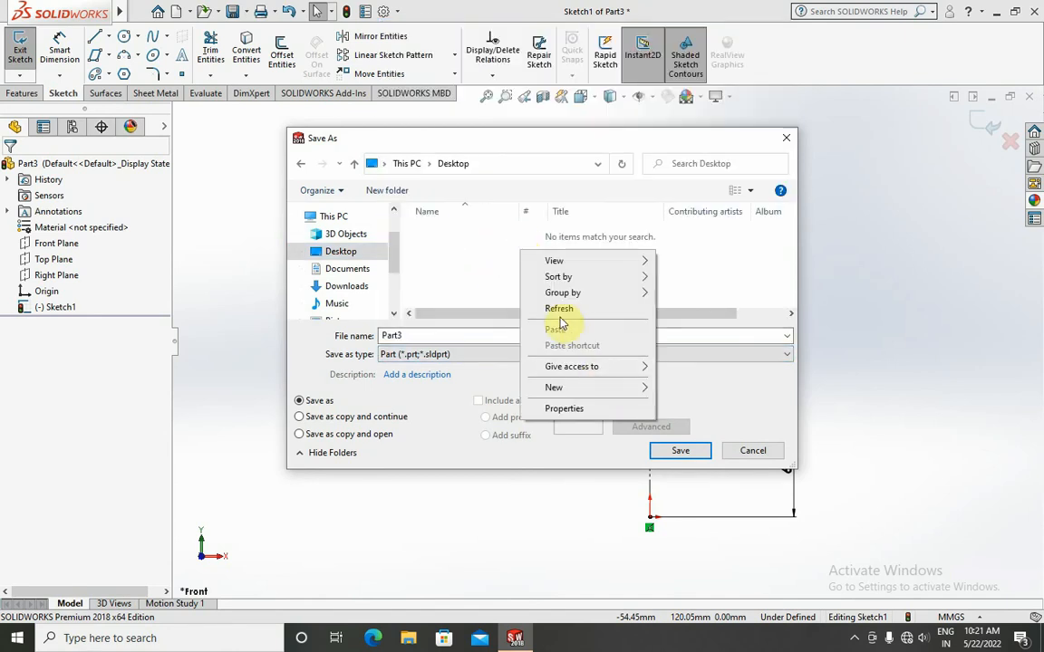
{"action": "left_click", "coordinate": [465, 269]}
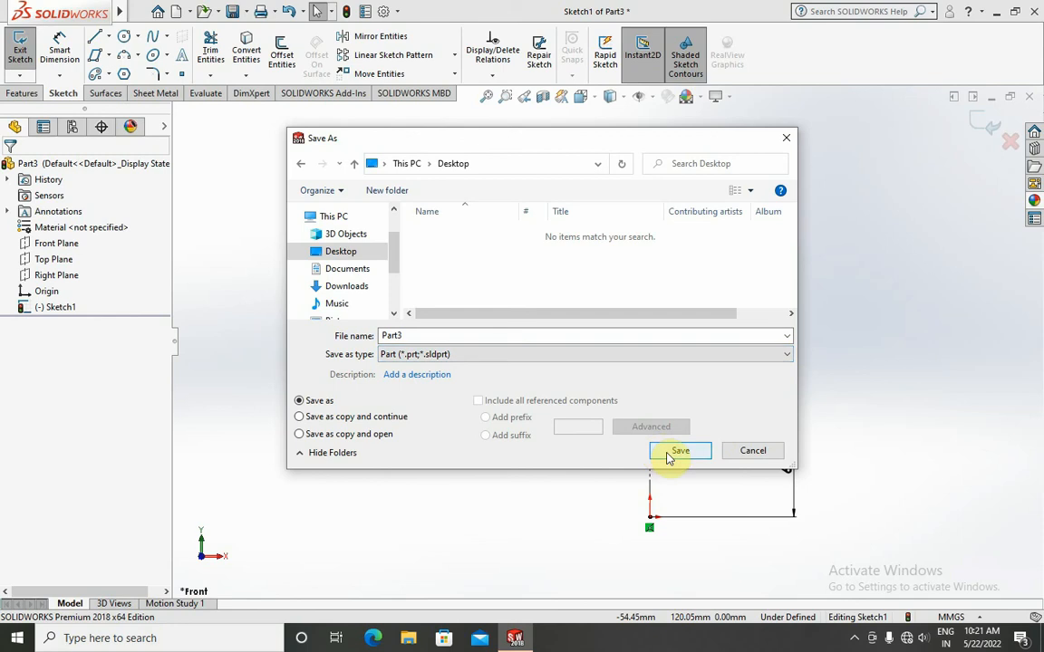
{"action": "left_click", "coordinate": [745, 451]}
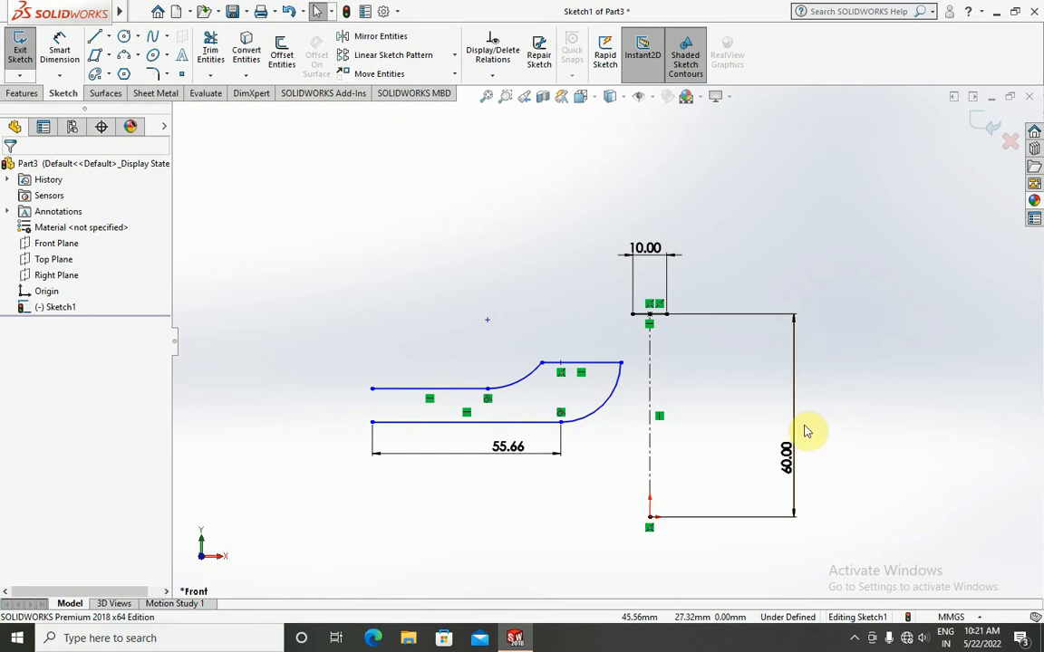
{"action": "mouse_move", "coordinate": [806, 432]}
{"action": "middle_mouse_down", "text": "shift"}
{"action": "mouse_move", "coordinate": [746, 416]}
{"action": "mouse_move", "coordinate": [691, 431]}
{"action": "mouse_move", "coordinate": [774, 440]}
{"action": "mouse_move", "coordinate": [776, 399]}
{"action": "mouse_move", "coordinate": [738, 388]}
{"action": "mouse_move", "coordinate": [787, 400]}
{"action": "mouse_move", "coordinate": [722, 383]}
{"action": "mouse_move", "coordinate": [741, 400]}
{"action": "mouse_move", "coordinate": [833, 426]}
{"action": "mouse_move", "coordinate": [752, 408]}
{"action": "mouse_move", "coordinate": [763, 438]}
{"action": "mouse_move", "coordinate": [775, 438]}
{"action": "mouse_move", "coordinate": [782, 313]}
{"action": "mouse_move", "coordinate": [775, 331]}
{"action": "mouse_move", "coordinate": [791, 364]}
{"action": "middle_mouse_up", "text": "shift"}
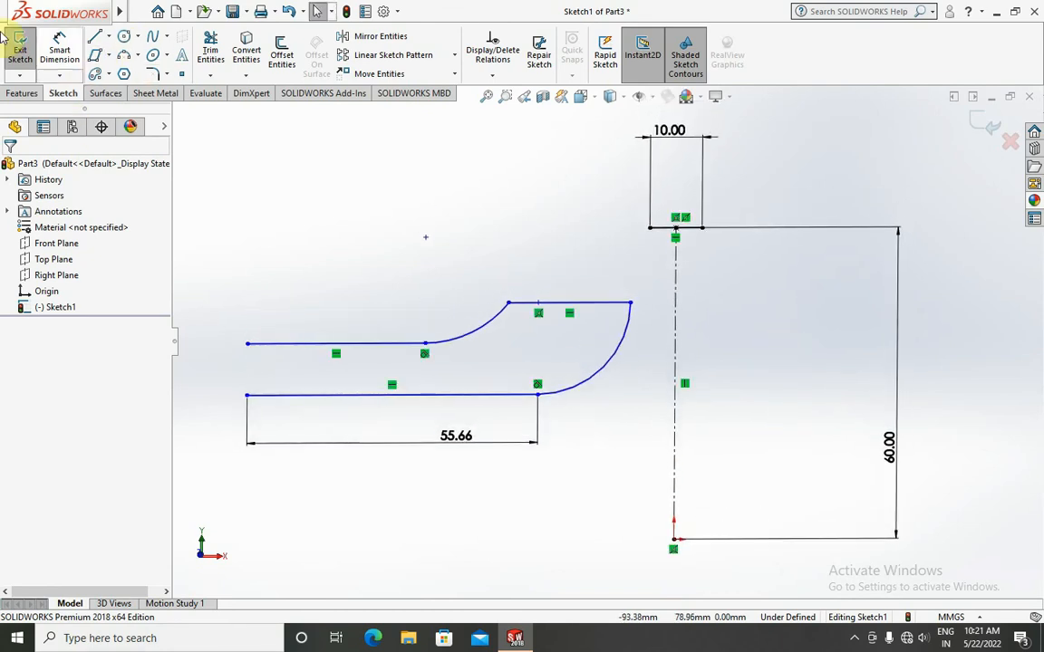